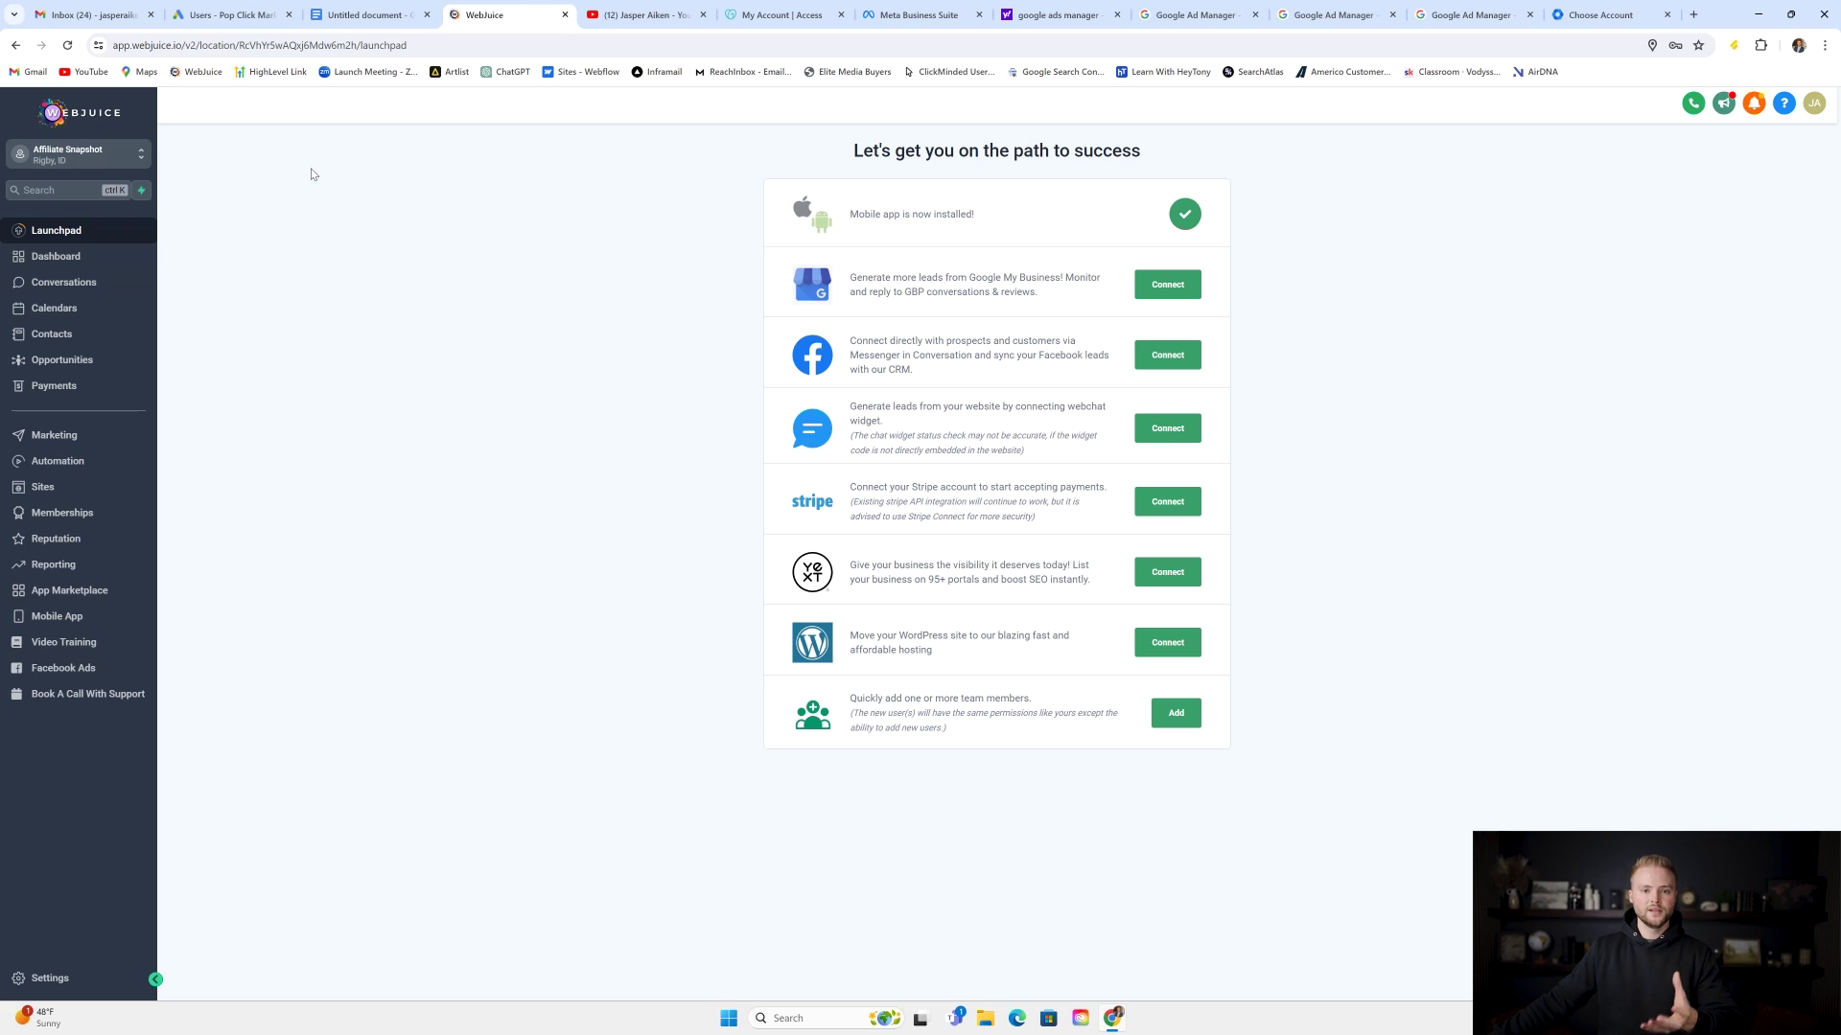
Step: Switch to the agency view and review the plans and pricing in the SaaS Configurator
{"action": "left_click", "coordinate": [134, 161]}
{"action": "left_click", "coordinate": [223, 198]}
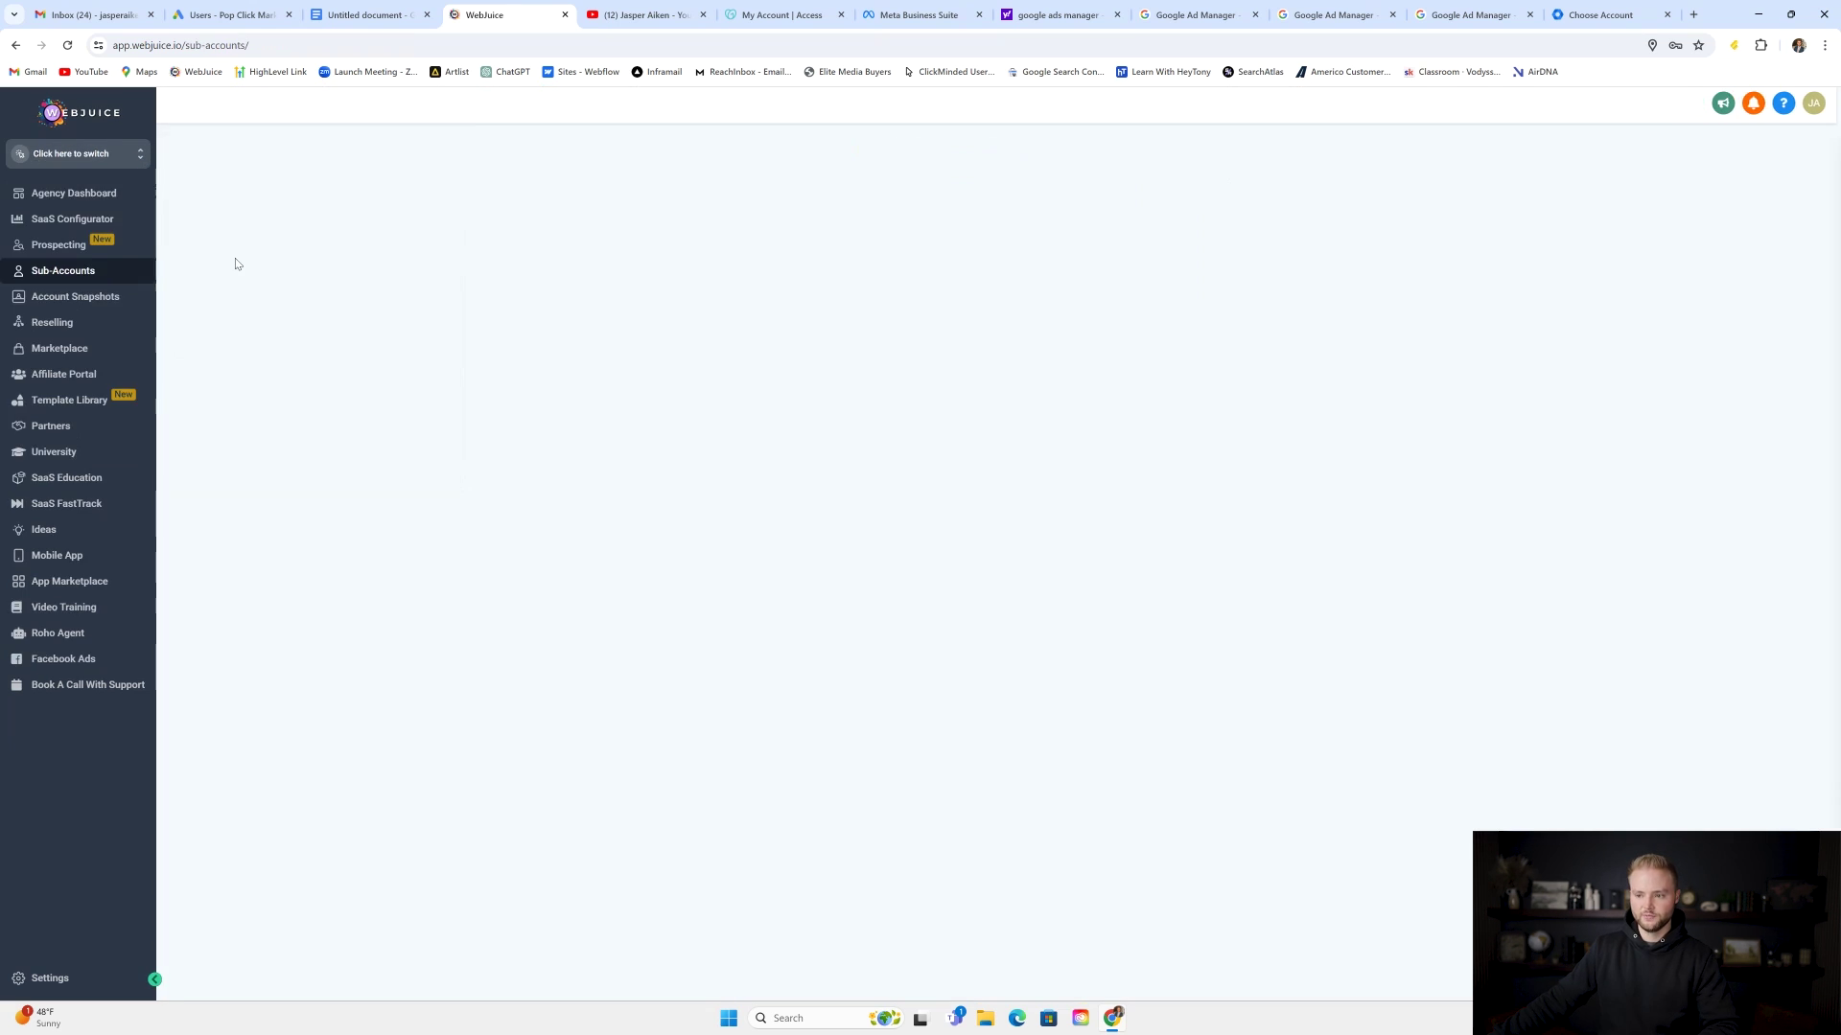
{"action": "left_click", "coordinate": [96, 220]}
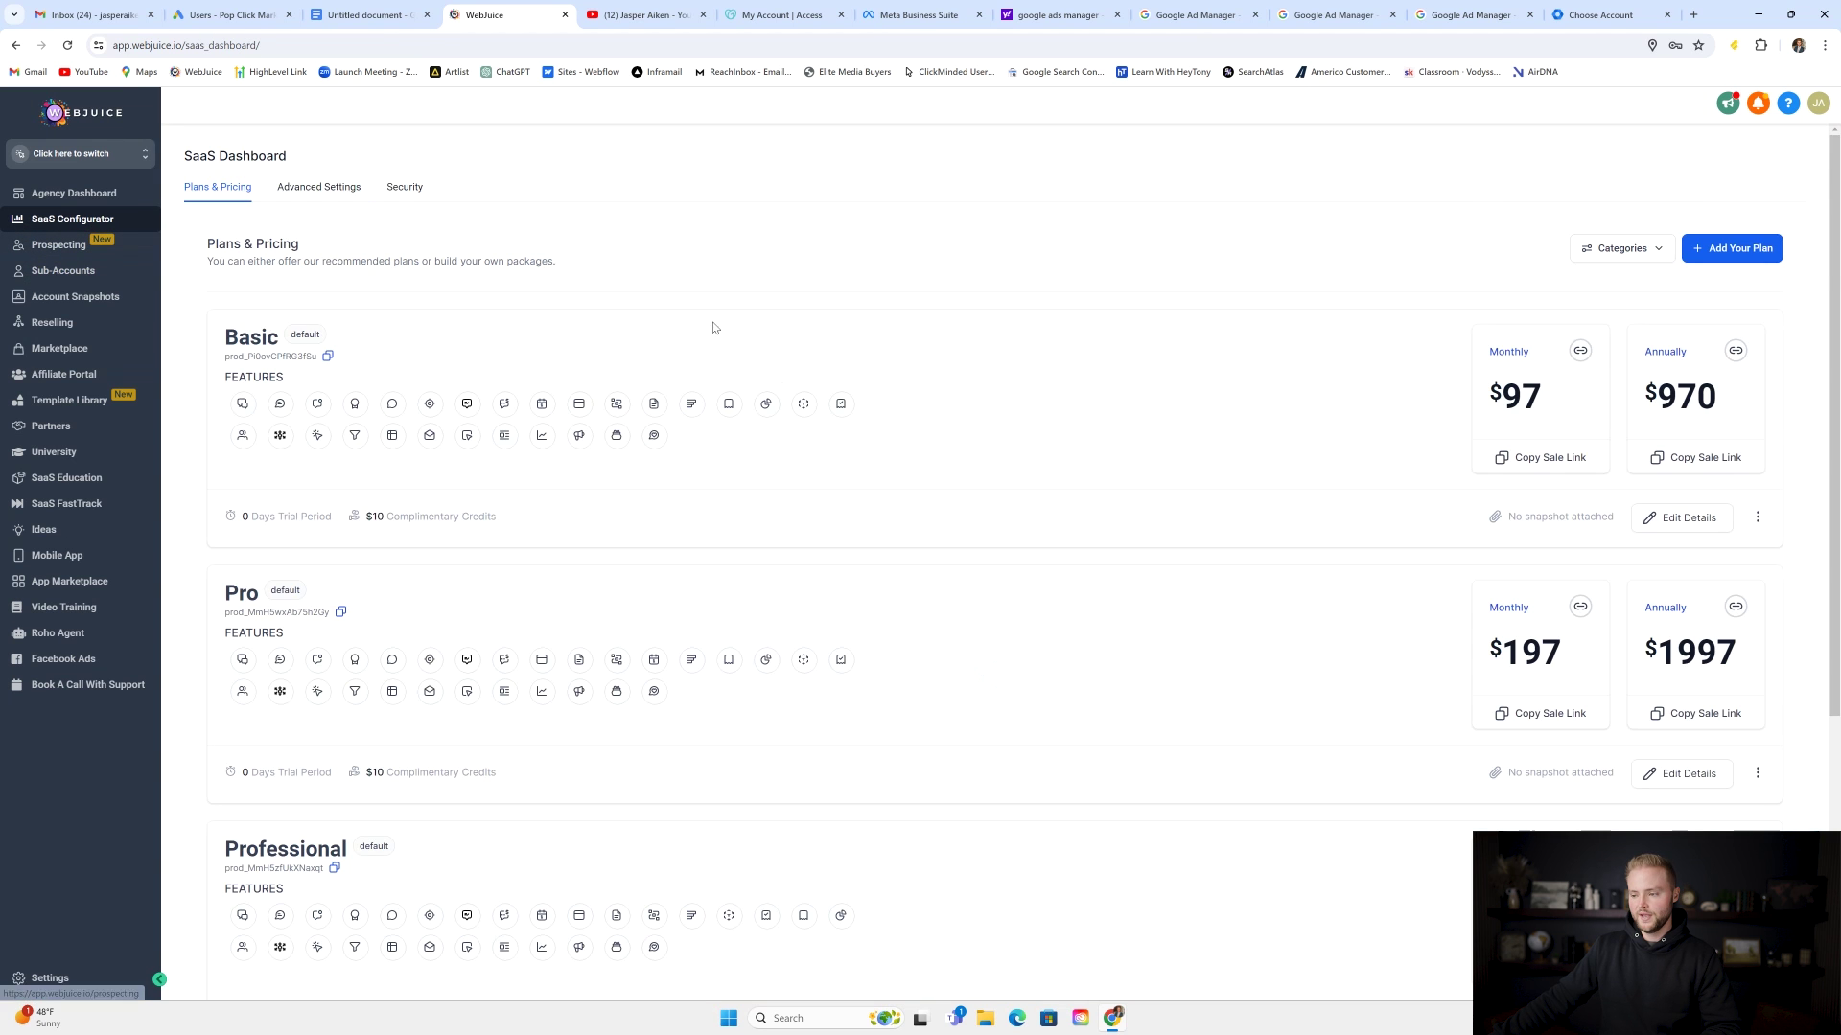
{"action": "scroll", "coordinate": [629, 341], "scroll_direction": "down", "scroll_amount": 4}
{"action": "scroll", "coordinate": [747, 368], "scroll_direction": "up", "scroll_amount": 5}
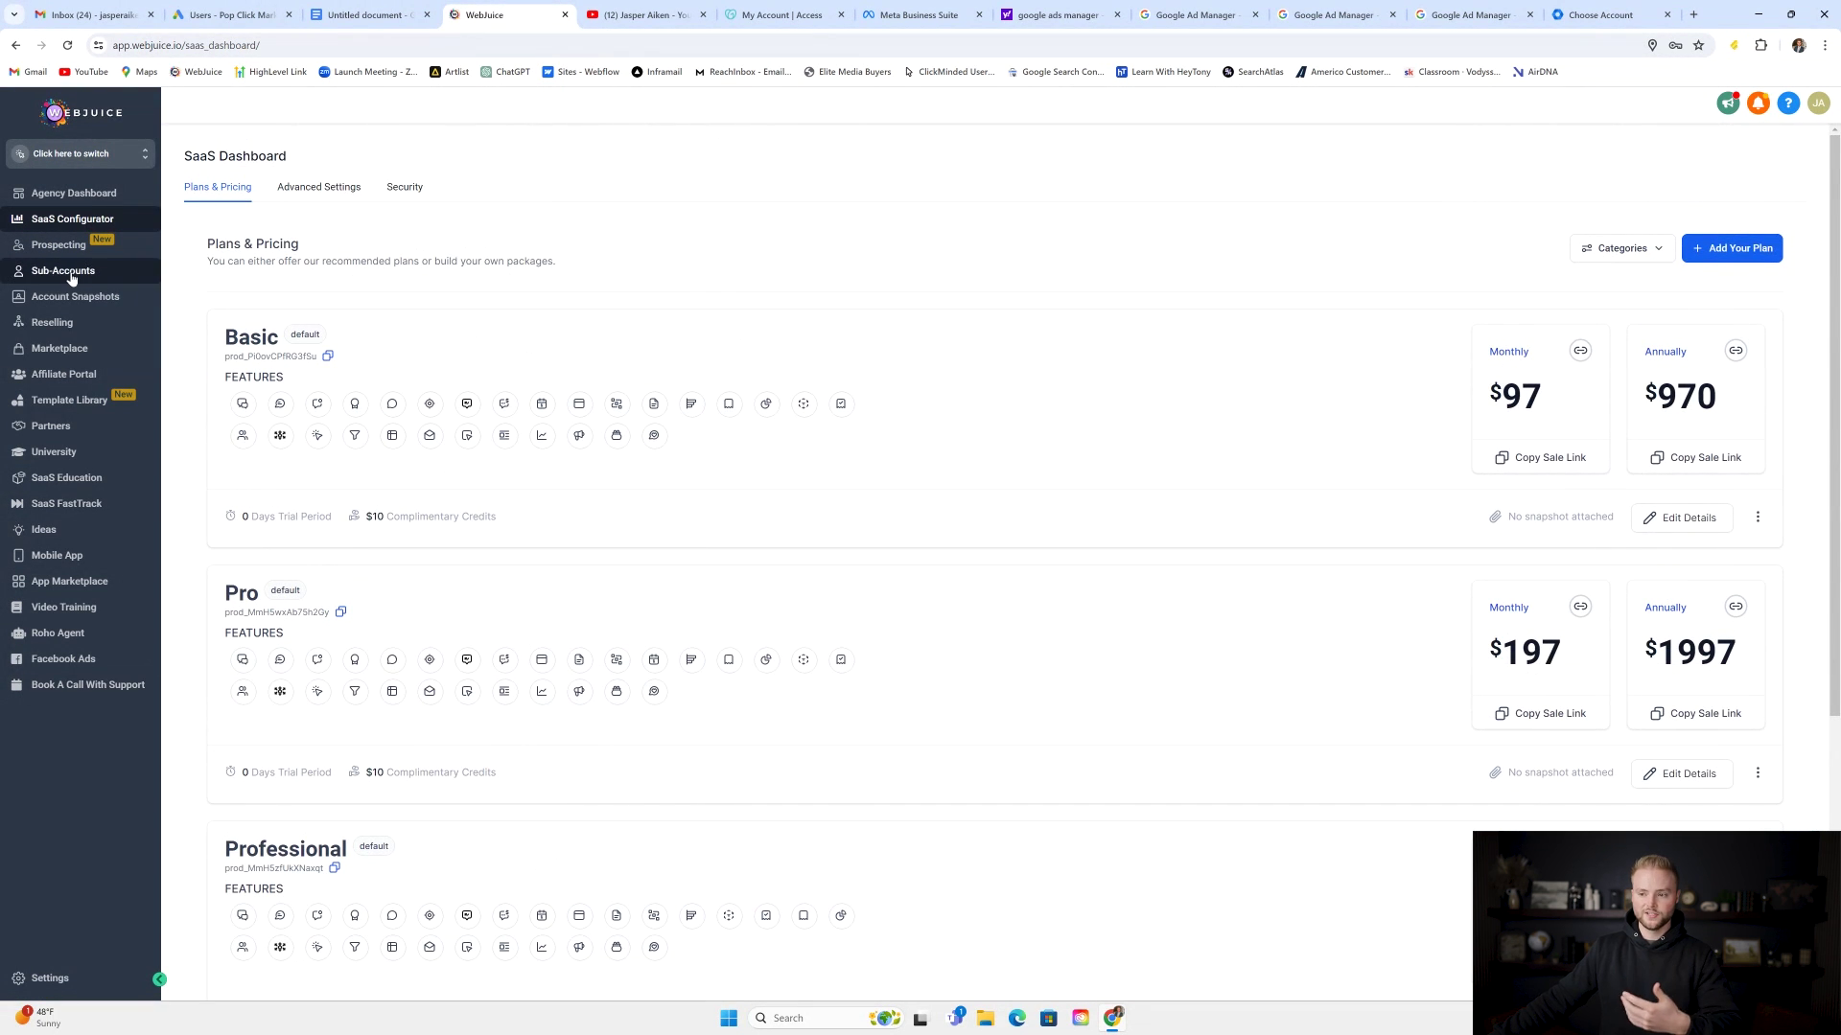
Step: Review the agency's sub-accounts and look over the snapshot templates offered for creating a new sub-account
{"action": "left_click", "coordinate": [107, 275]}
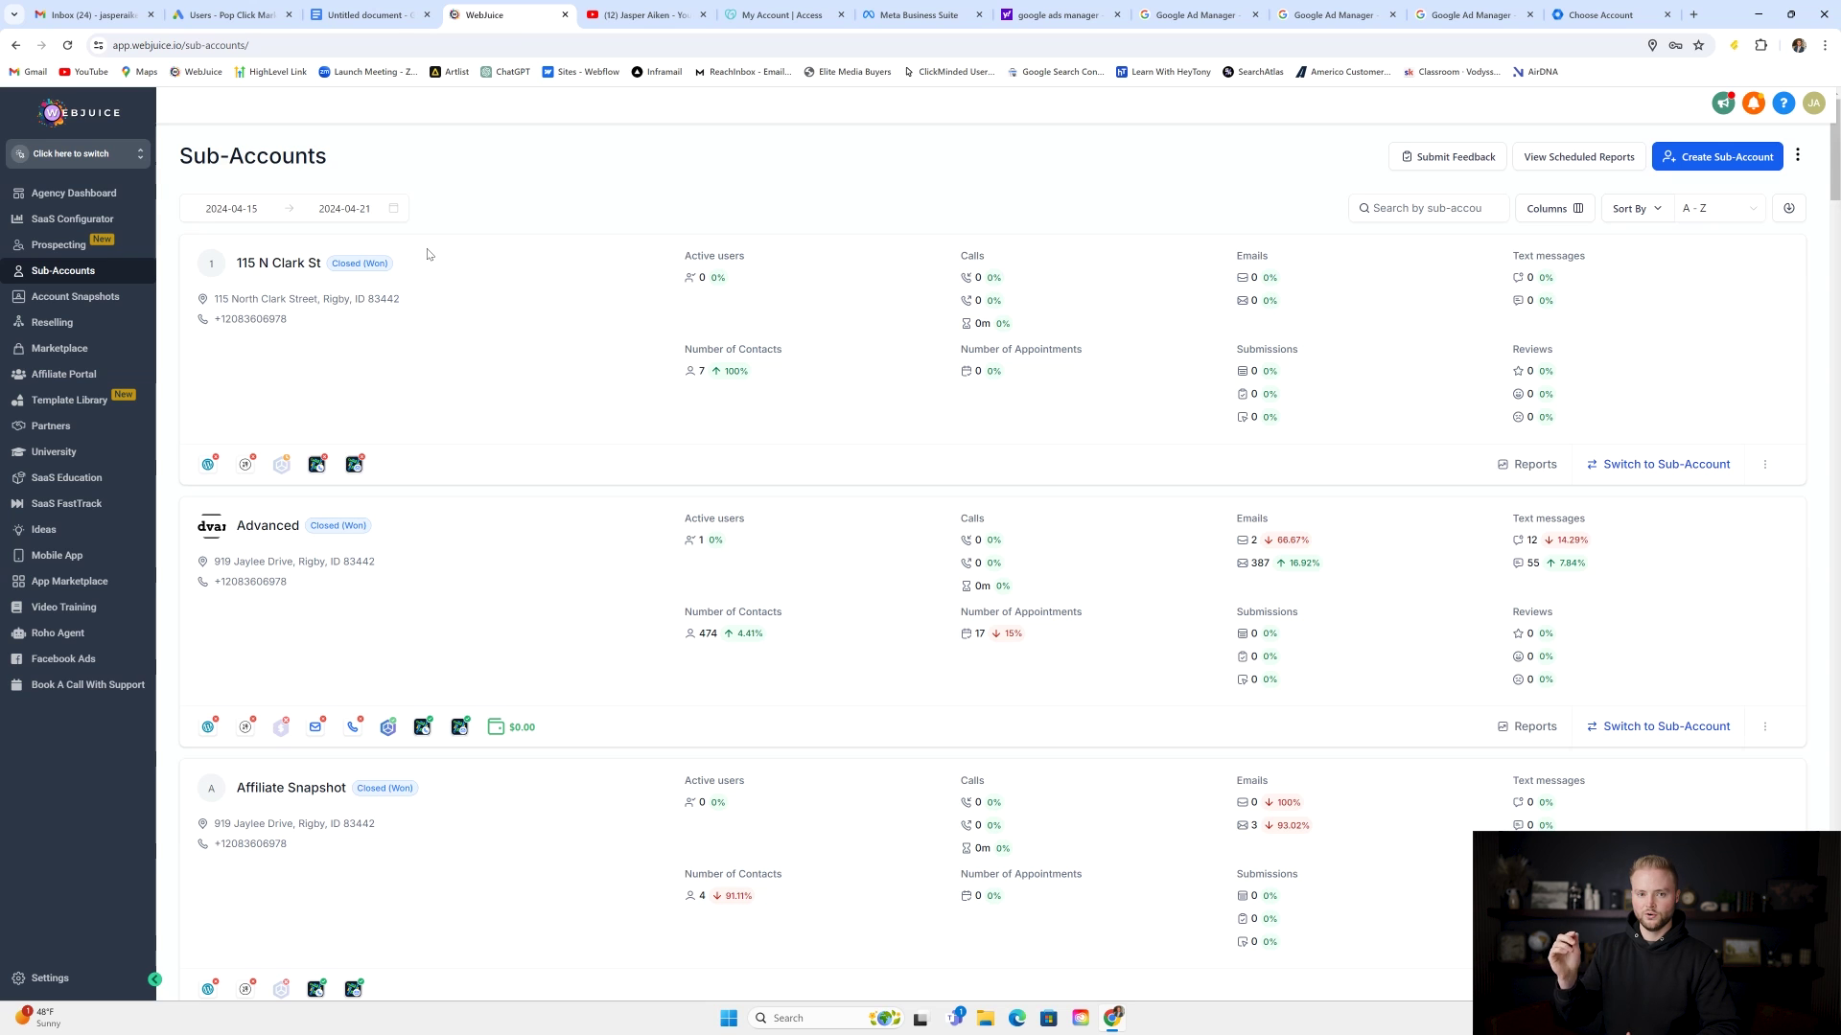
{"action": "left_click", "coordinate": [138, 157]}
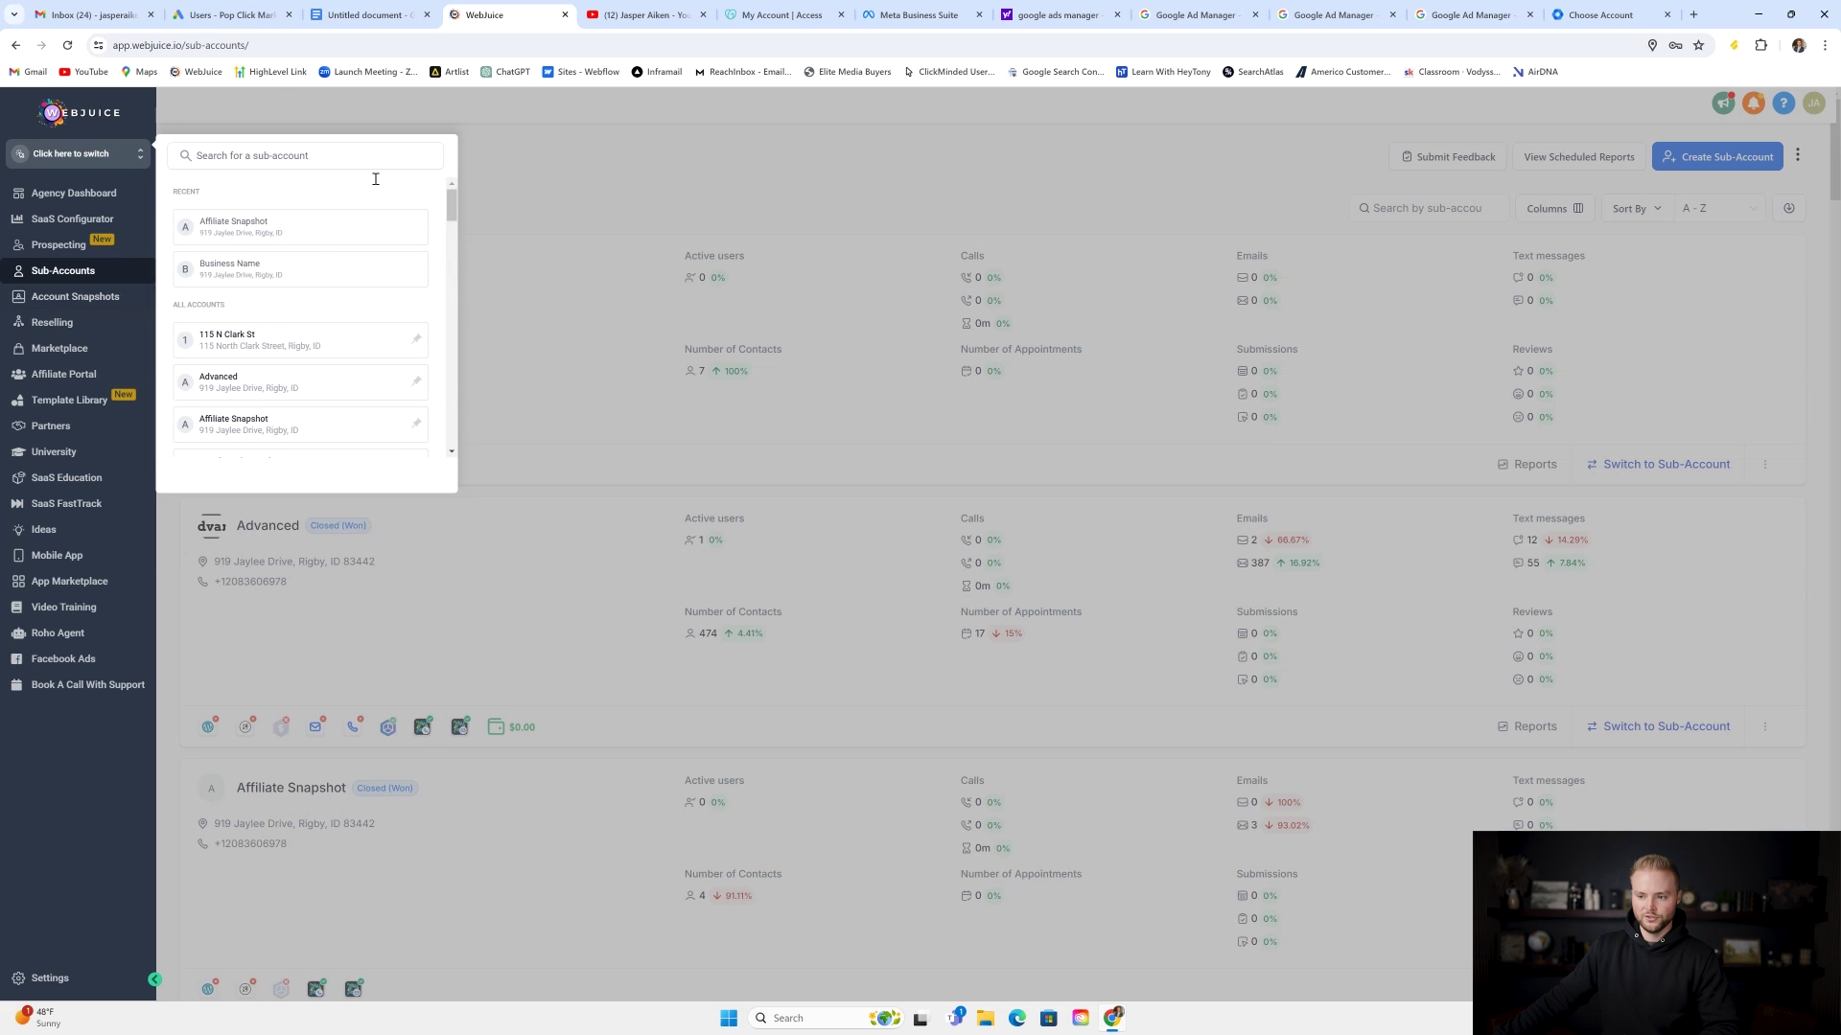
{"action": "left_click", "coordinate": [73, 296]}
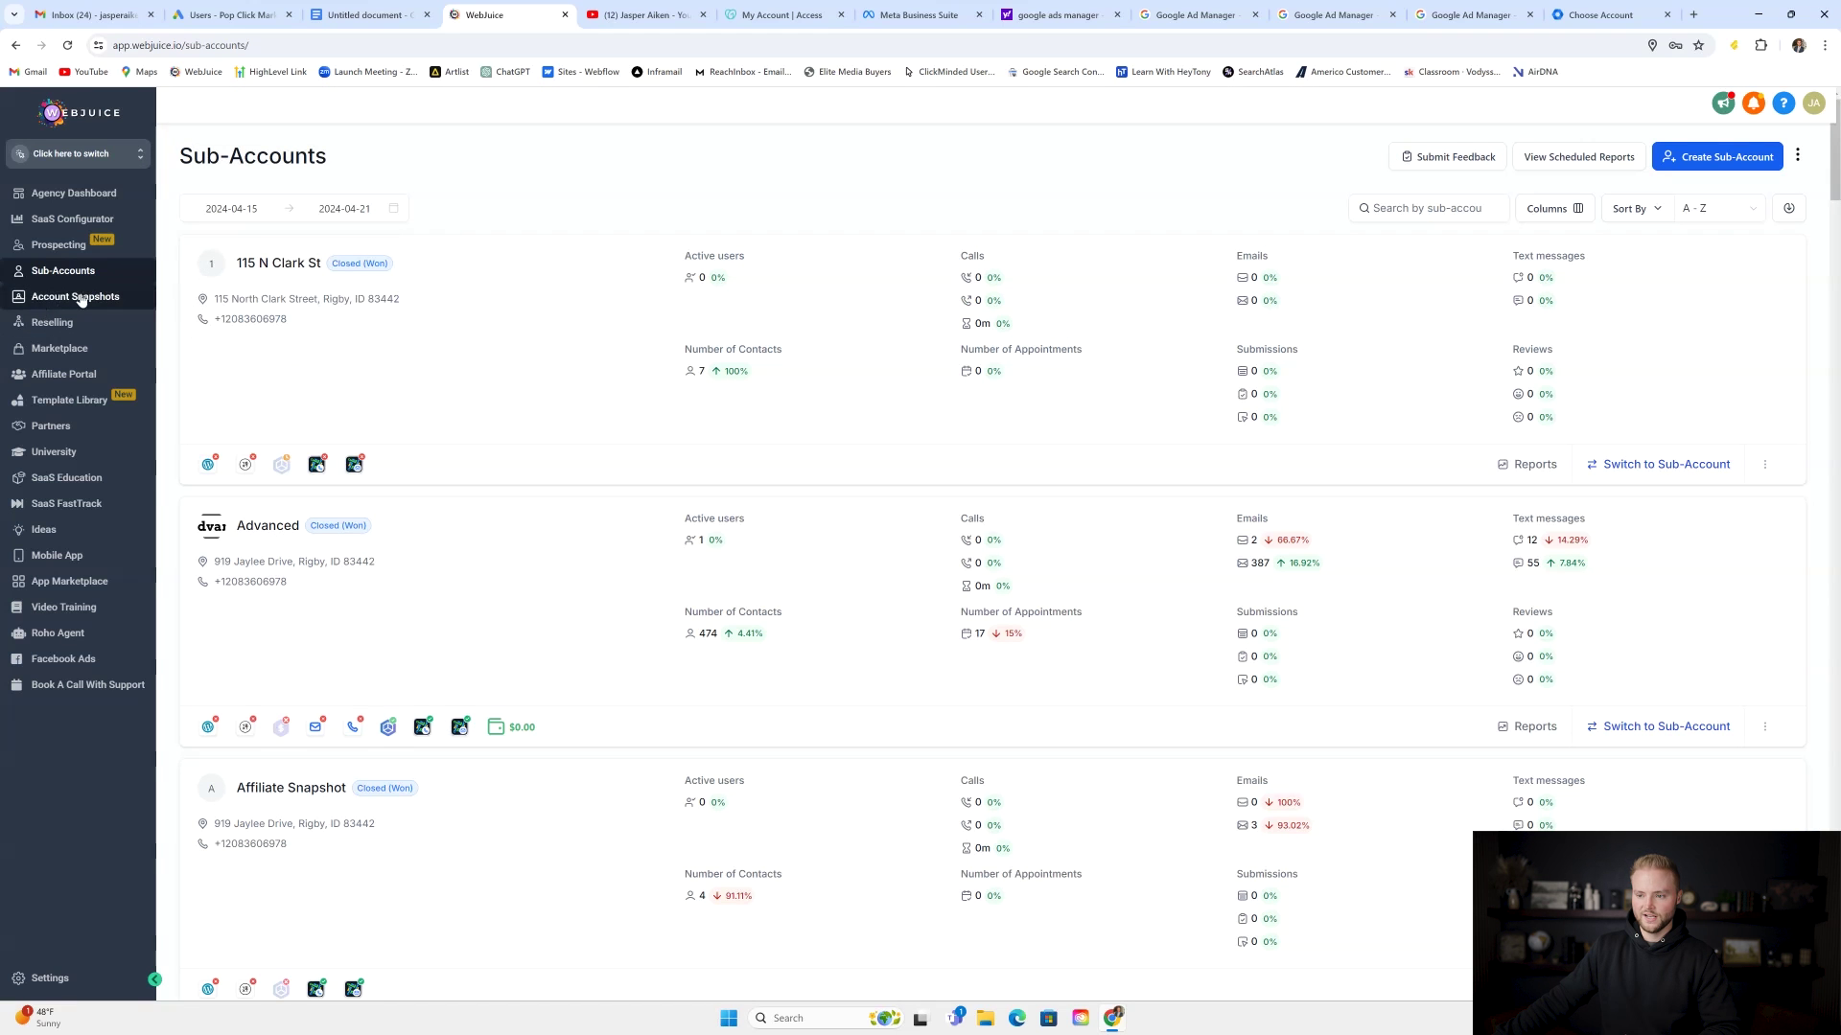
{"action": "left_click", "coordinate": [1711, 159]}
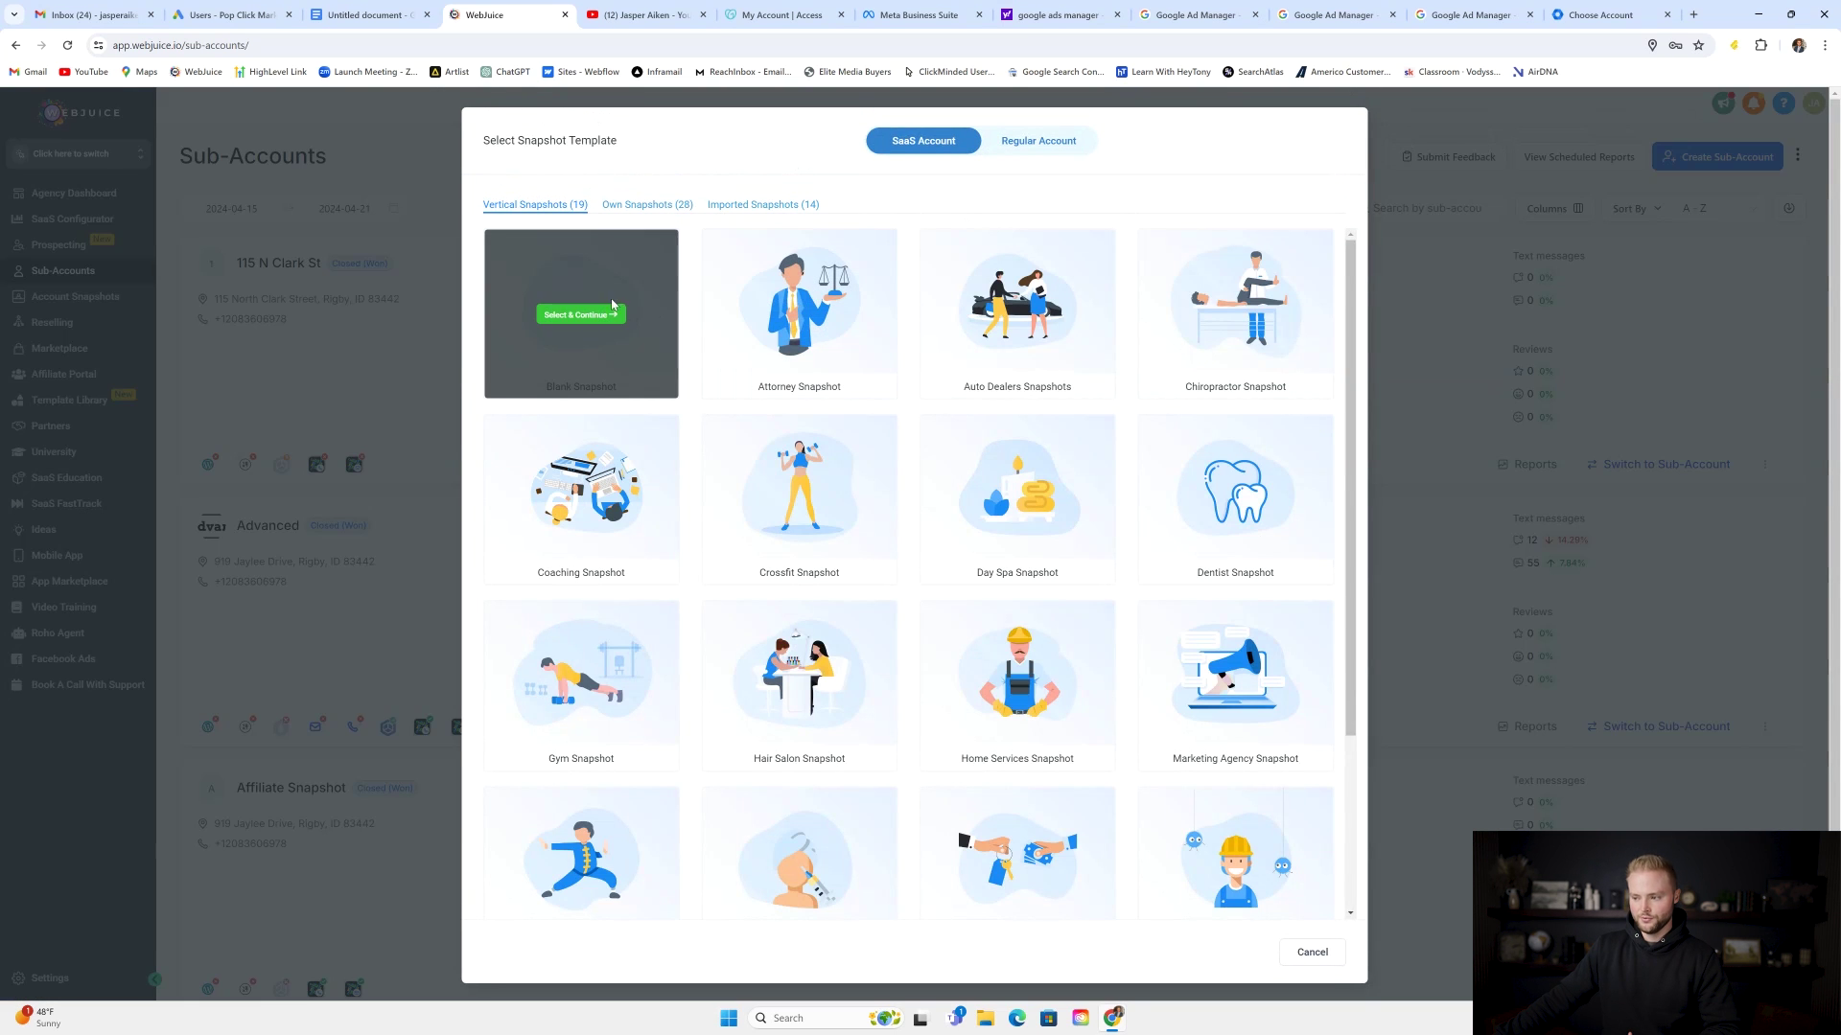
{"action": "left_click", "coordinate": [1431, 124]}
Step: Switch to the Affiliate Snapshot sub-account and open its Launchpad
{"action": "left_click", "coordinate": [137, 170]}
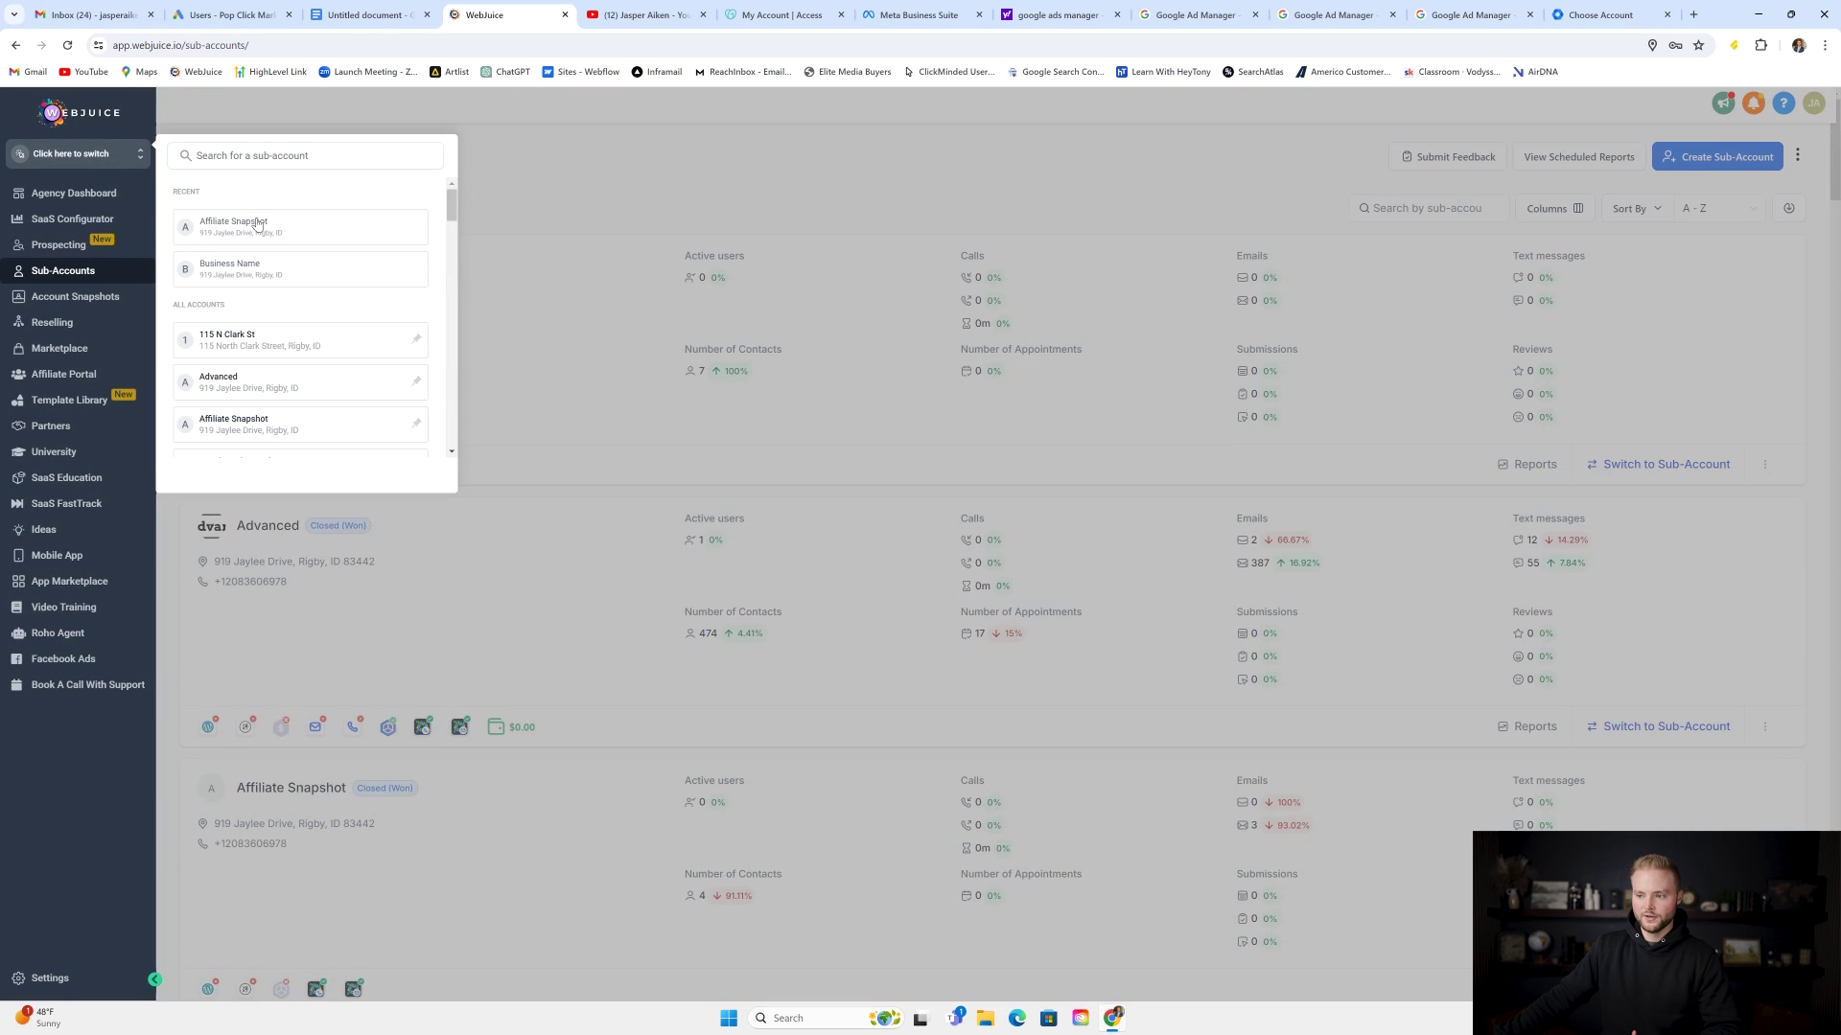
{"action": "left_click", "coordinate": [252, 219]}
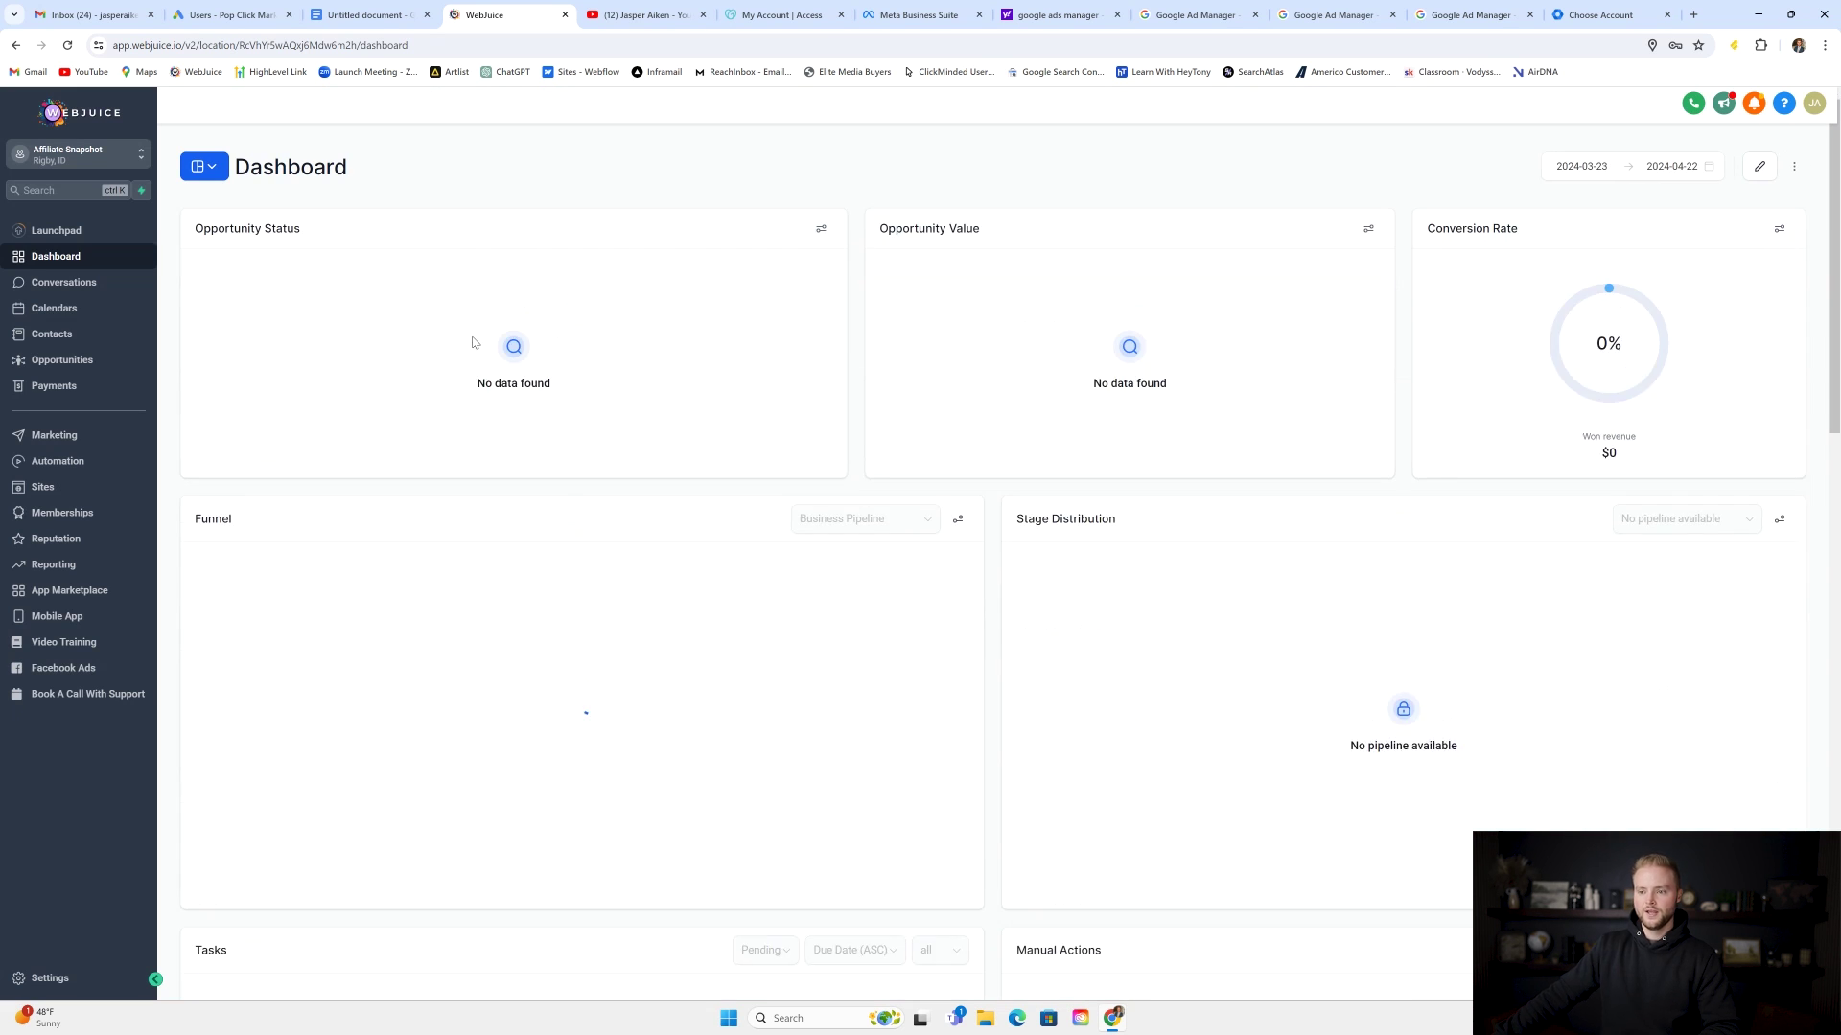
{"action": "left_click", "coordinate": [85, 234]}
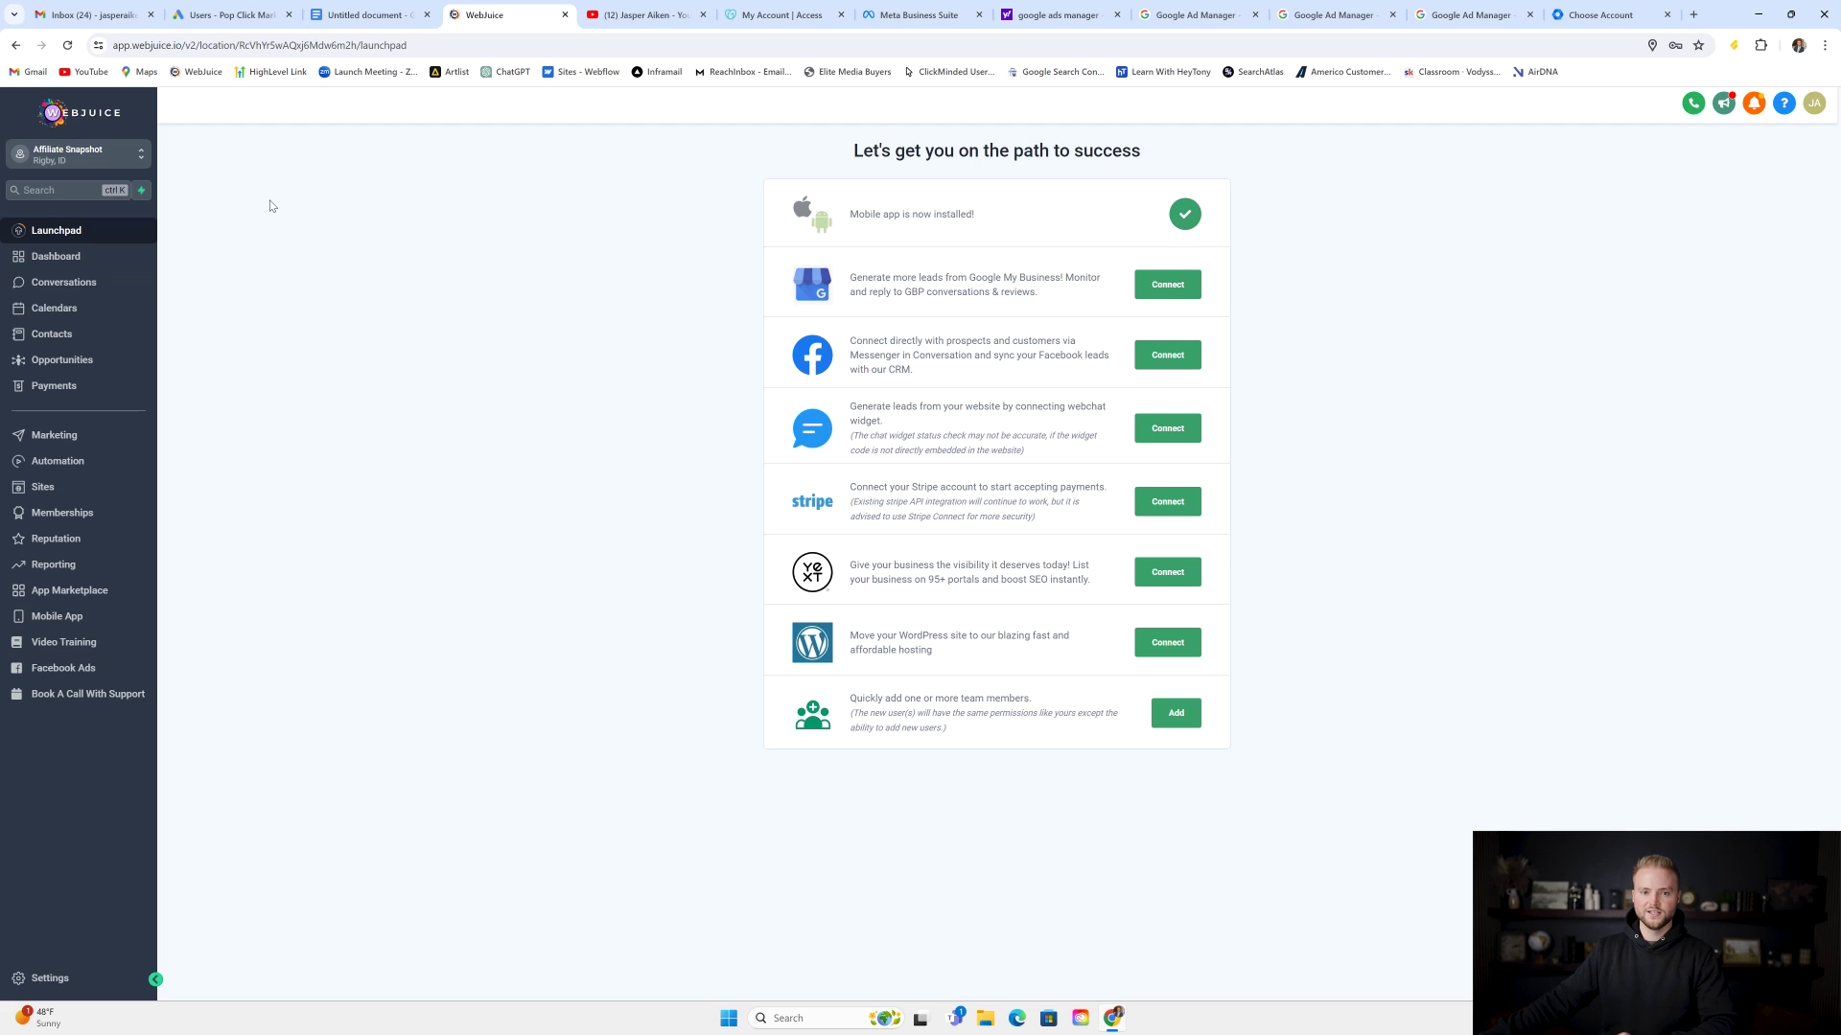
Step: Open the sub-account's My Staff settings and start adding a new employee
{"action": "left_click", "coordinate": [57, 975]}
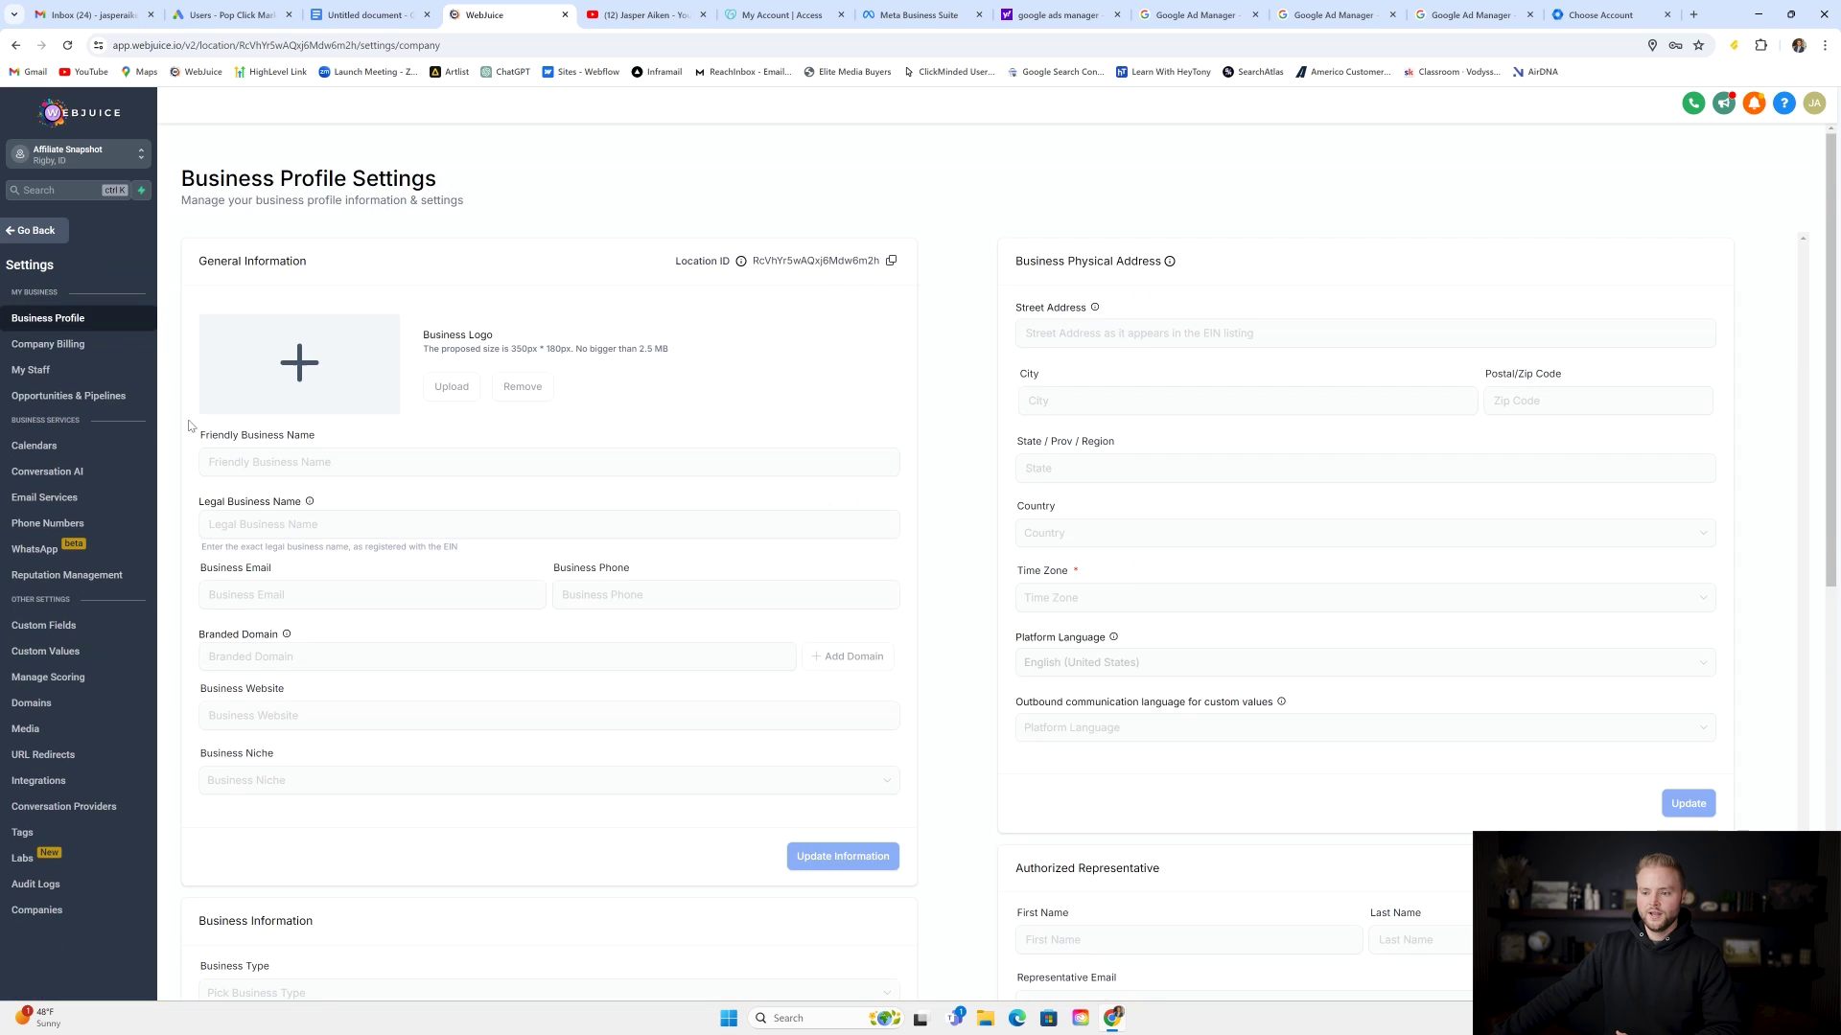
{"action": "left_click", "coordinate": [139, 371]}
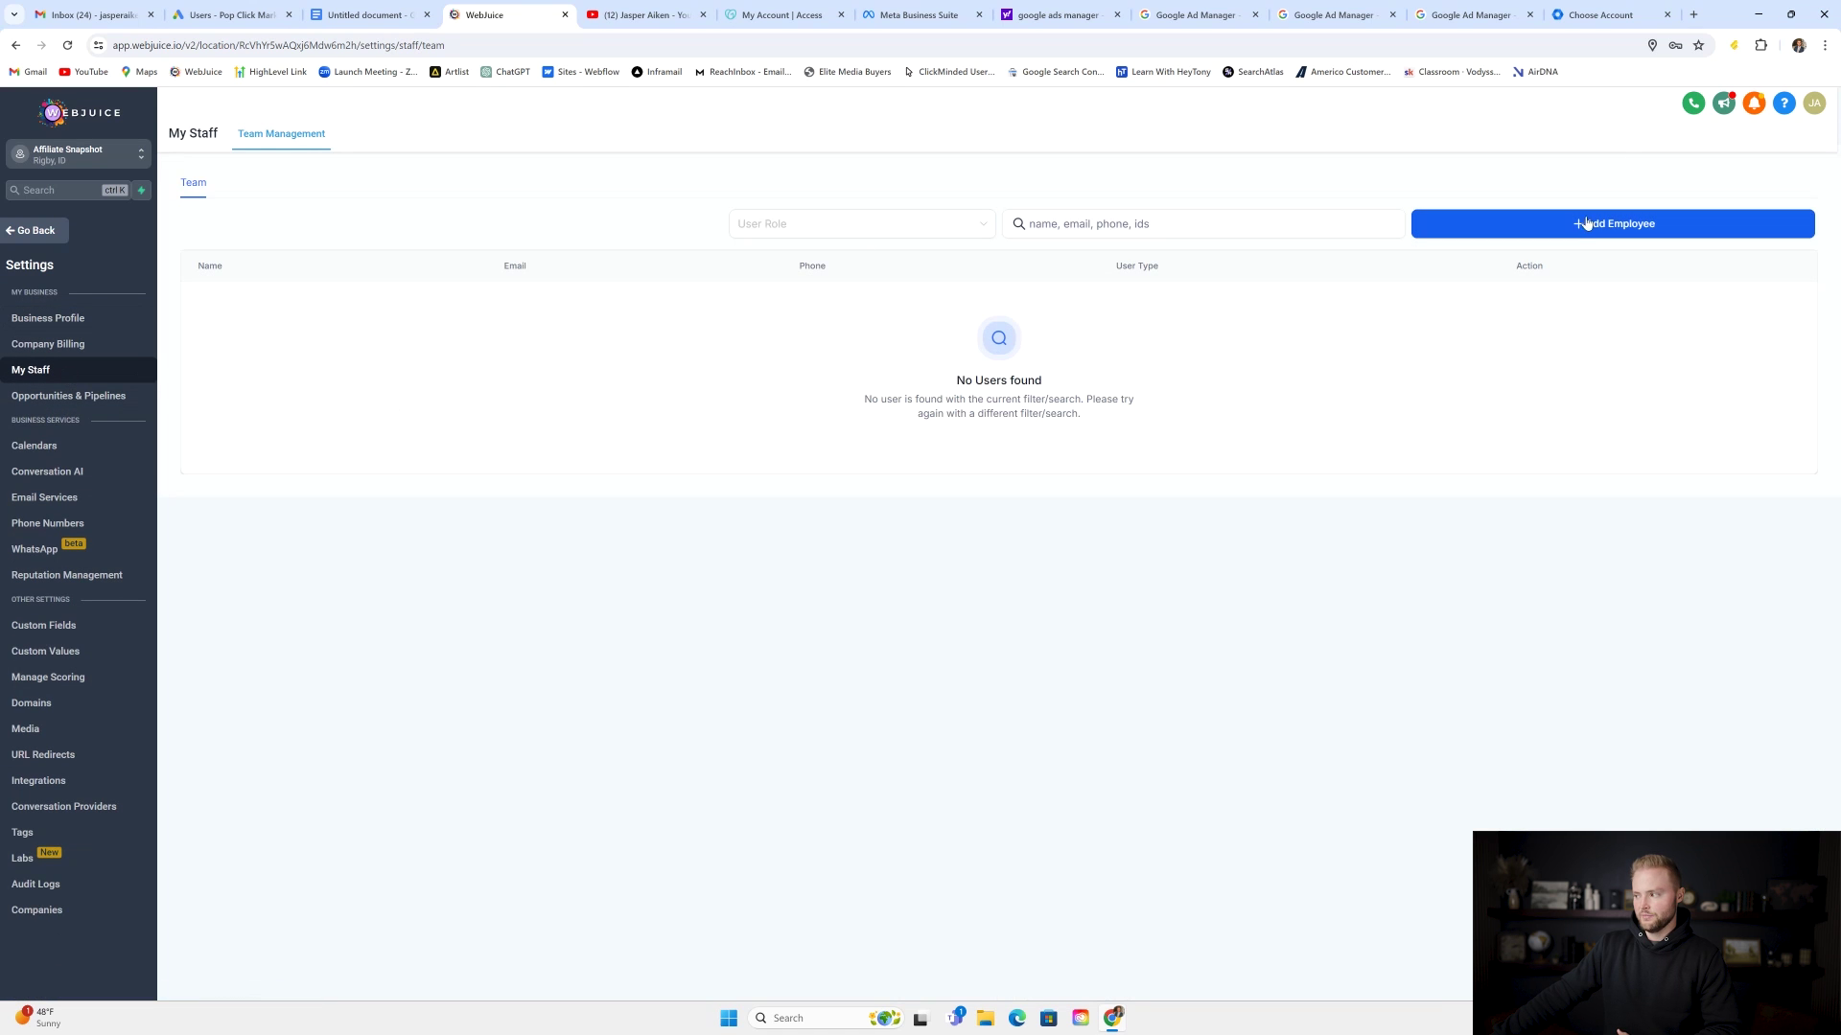
{"action": "left_click", "coordinate": [1613, 225]}
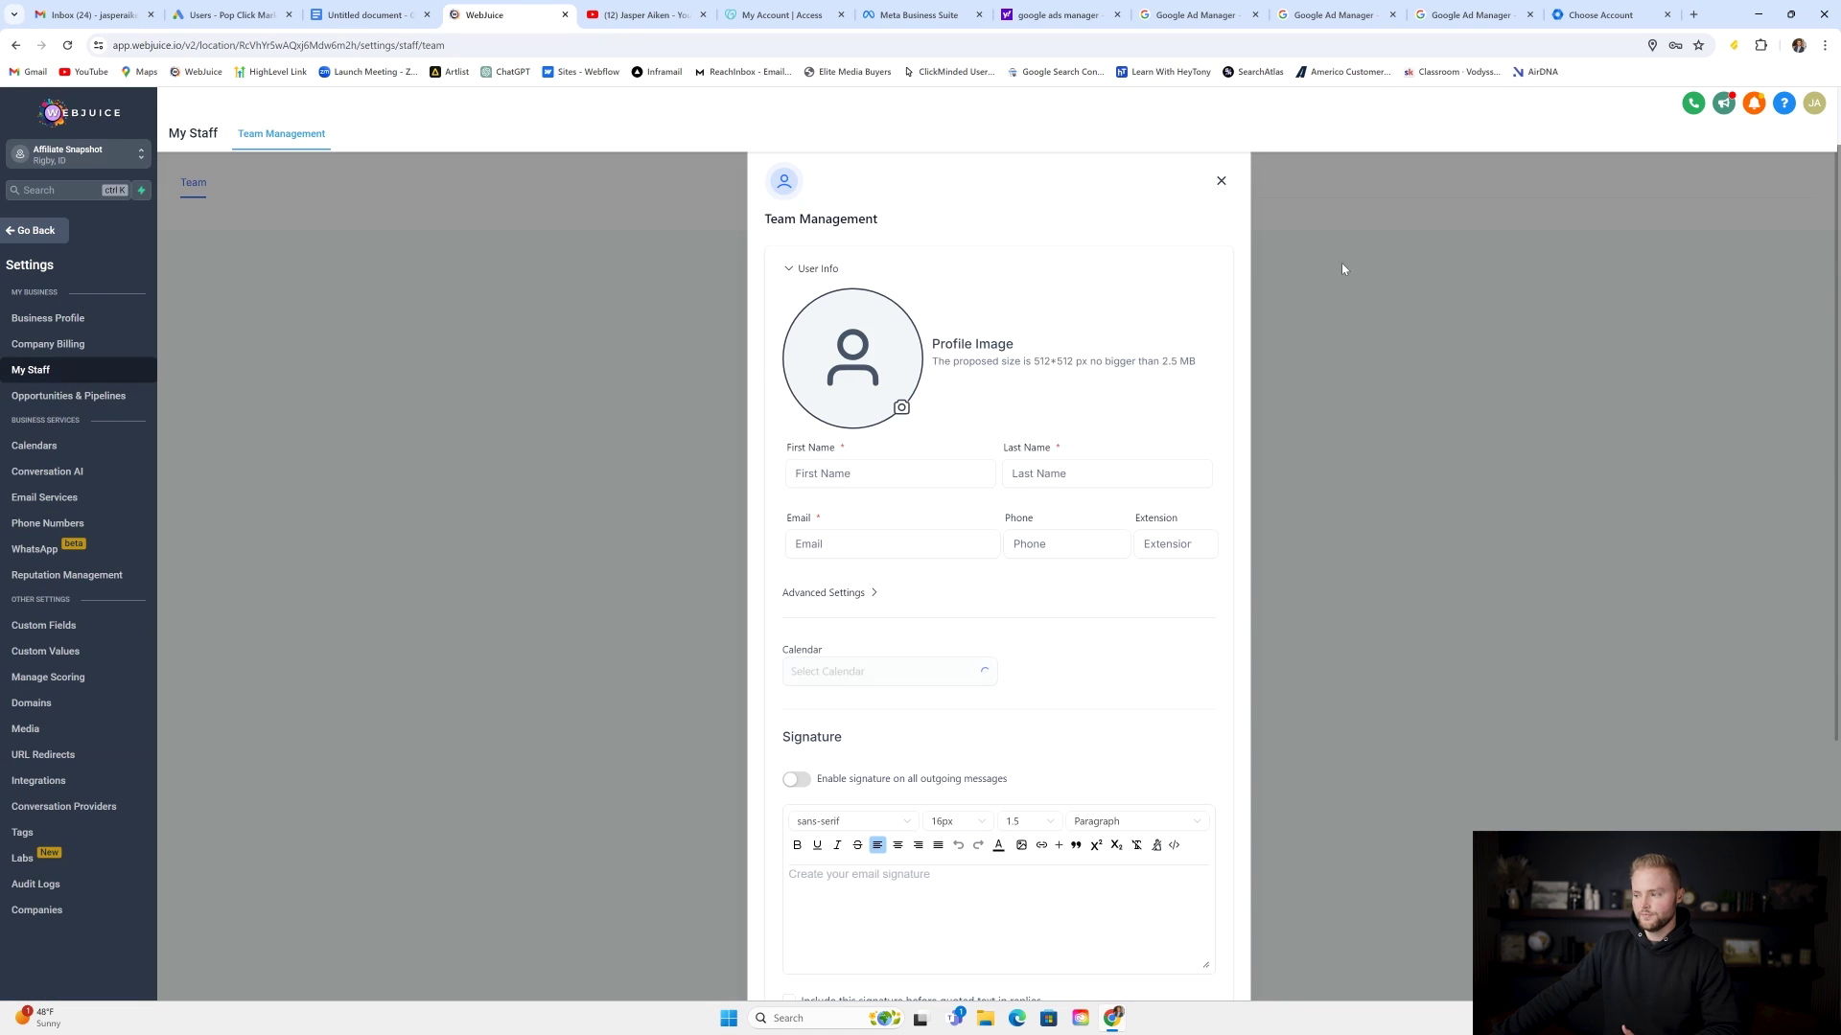
Step: Examine the new employee's user info fields, including the password field in the advanced settings
{"action": "left_click", "coordinate": [839, 474]}
{"action": "key", "text": "Tab"}
{"action": "scroll", "coordinate": [1073, 412], "scroll_direction": "down", "scroll_amount": 2}
{"action": "left_click", "coordinate": [1035, 406]}
{"action": "scroll", "coordinate": [962, 390], "scroll_direction": "down", "scroll_amount": 2}
{"action": "left_click", "coordinate": [859, 308]}
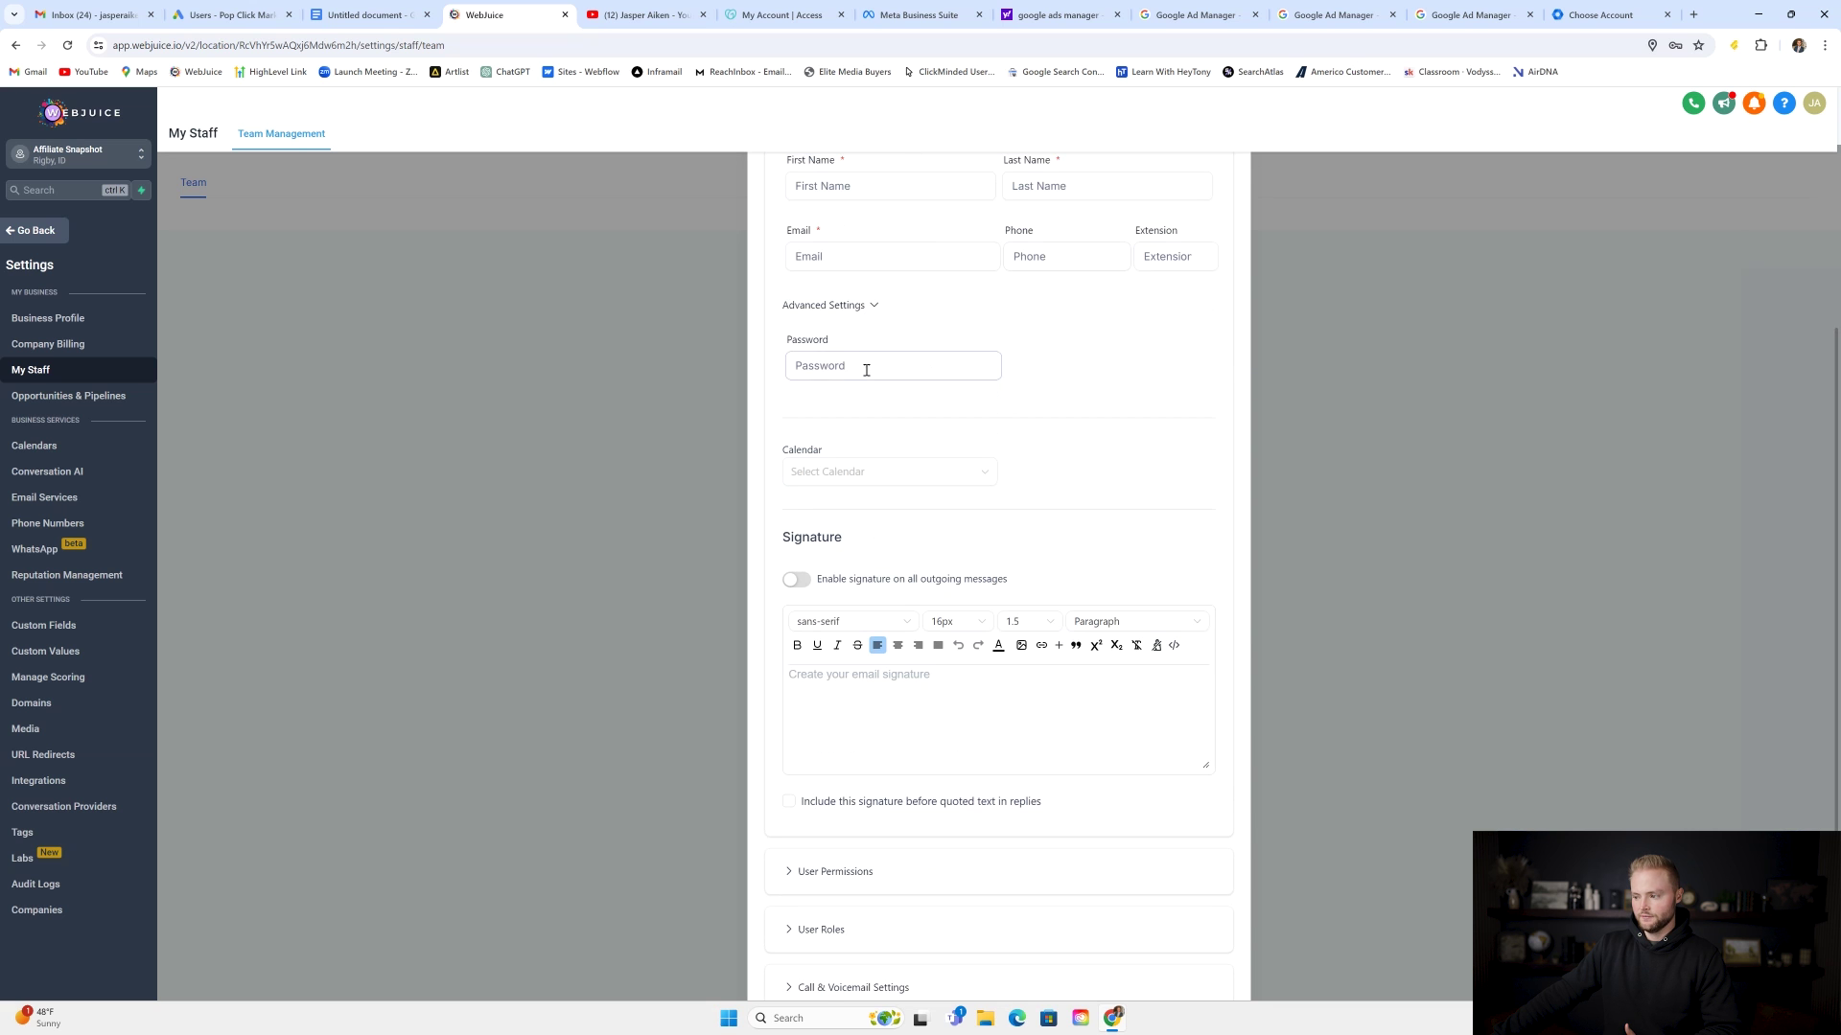
{"action": "scroll", "coordinate": [1087, 329], "scroll_direction": "down", "scroll_amount": 2}
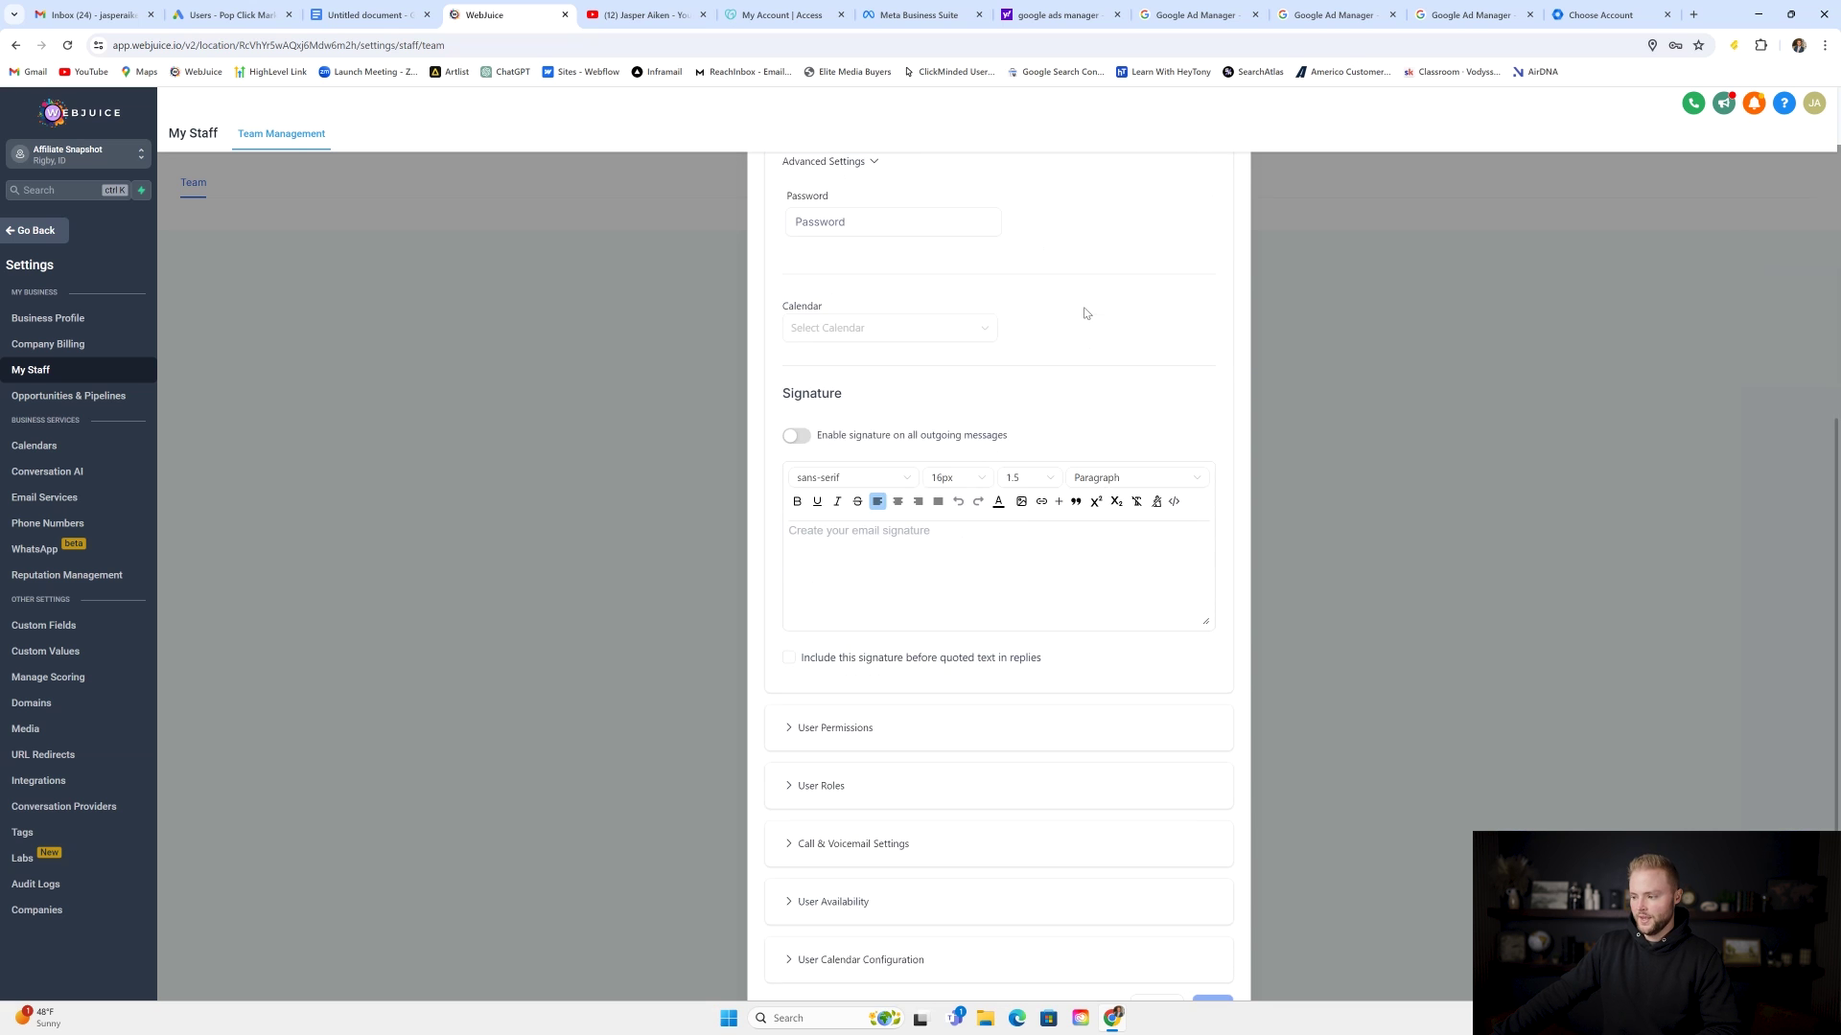
Step: Expand the new employee's user permissions and user roles to review the available access options
{"action": "left_click", "coordinate": [870, 684]}
{"action": "scroll", "coordinate": [945, 784], "scroll_direction": "down", "scroll_amount": 6}
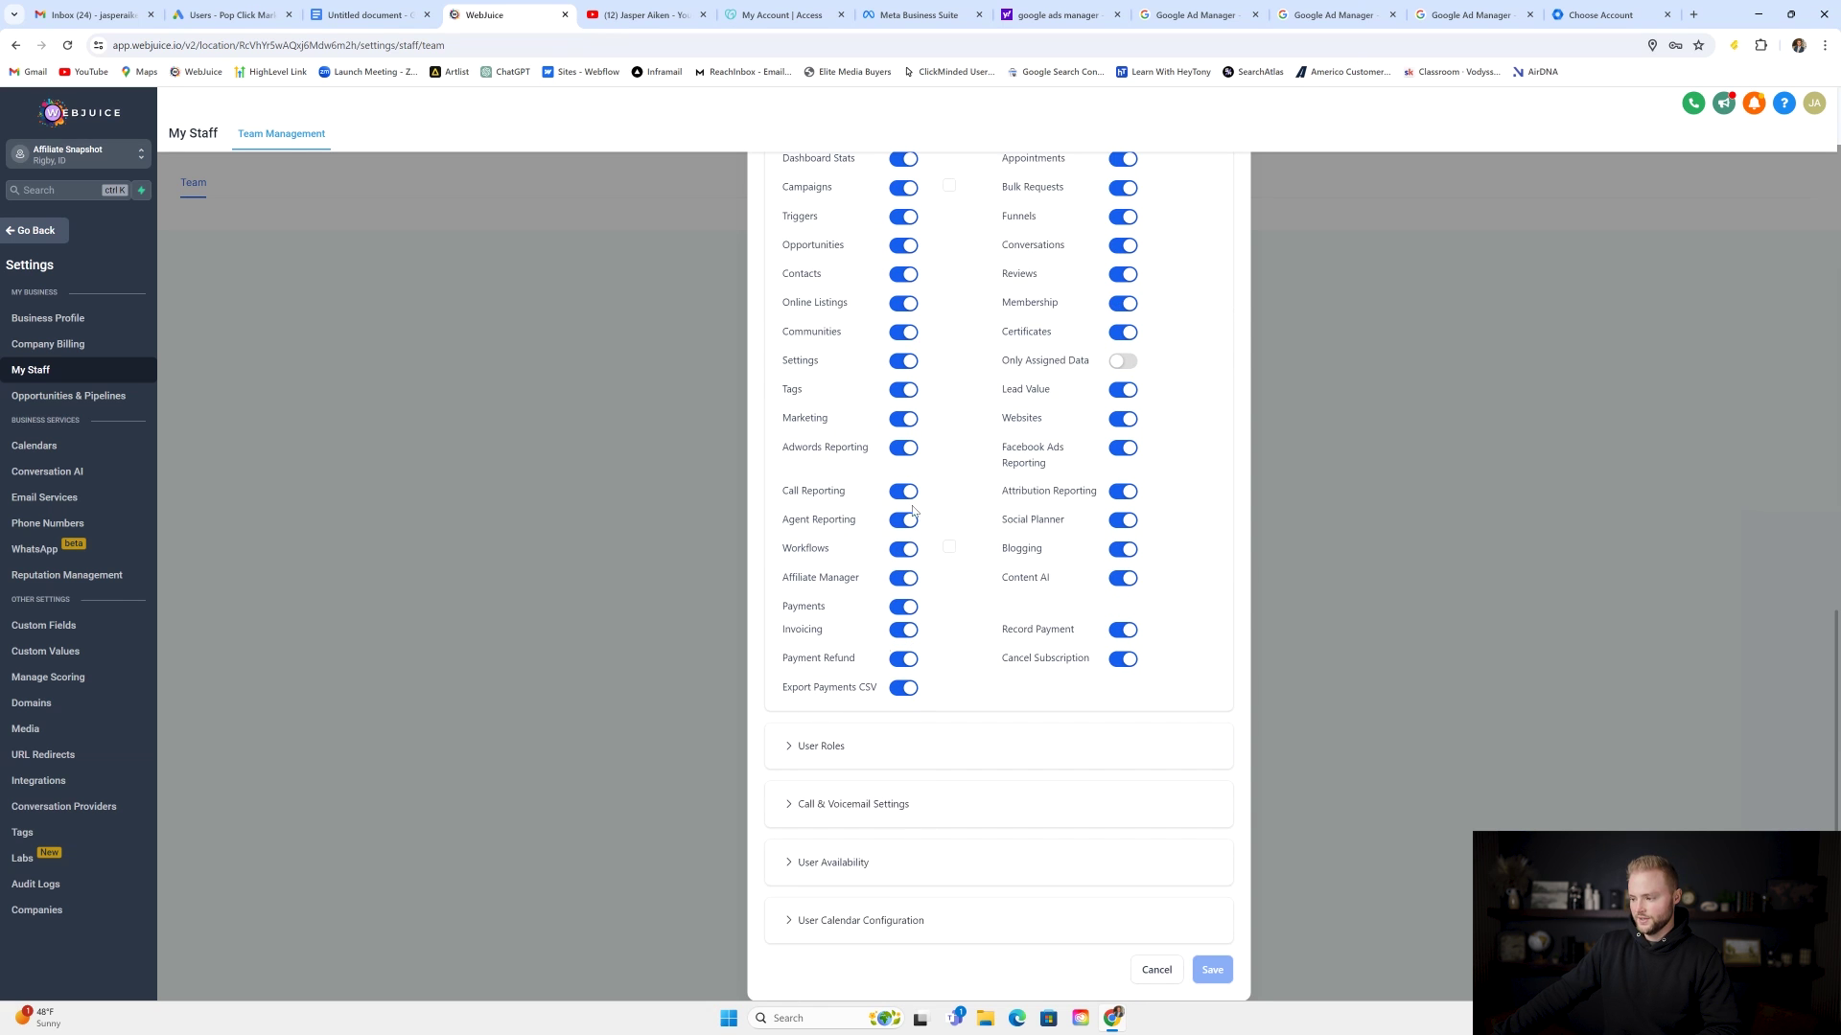
{"action": "left_click", "coordinate": [853, 752]}
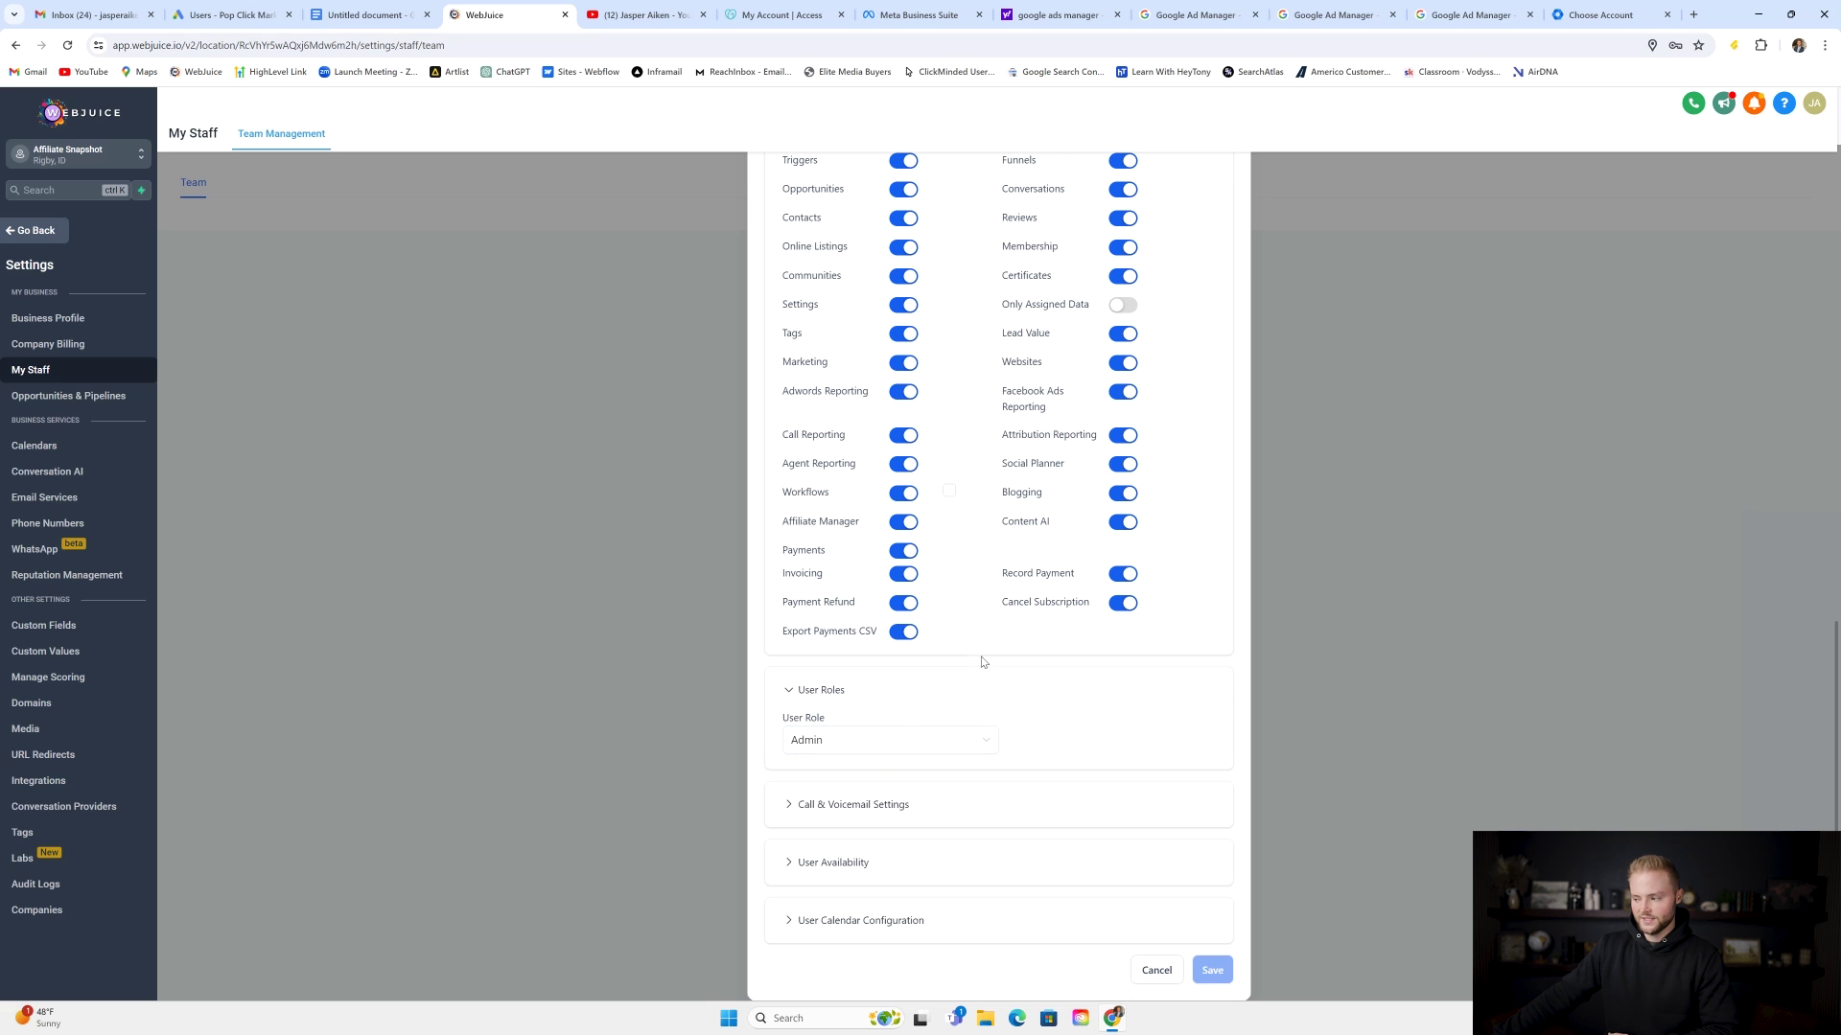
{"action": "scroll", "coordinate": [981, 662], "scroll_direction": "up", "scroll_amount": 15}
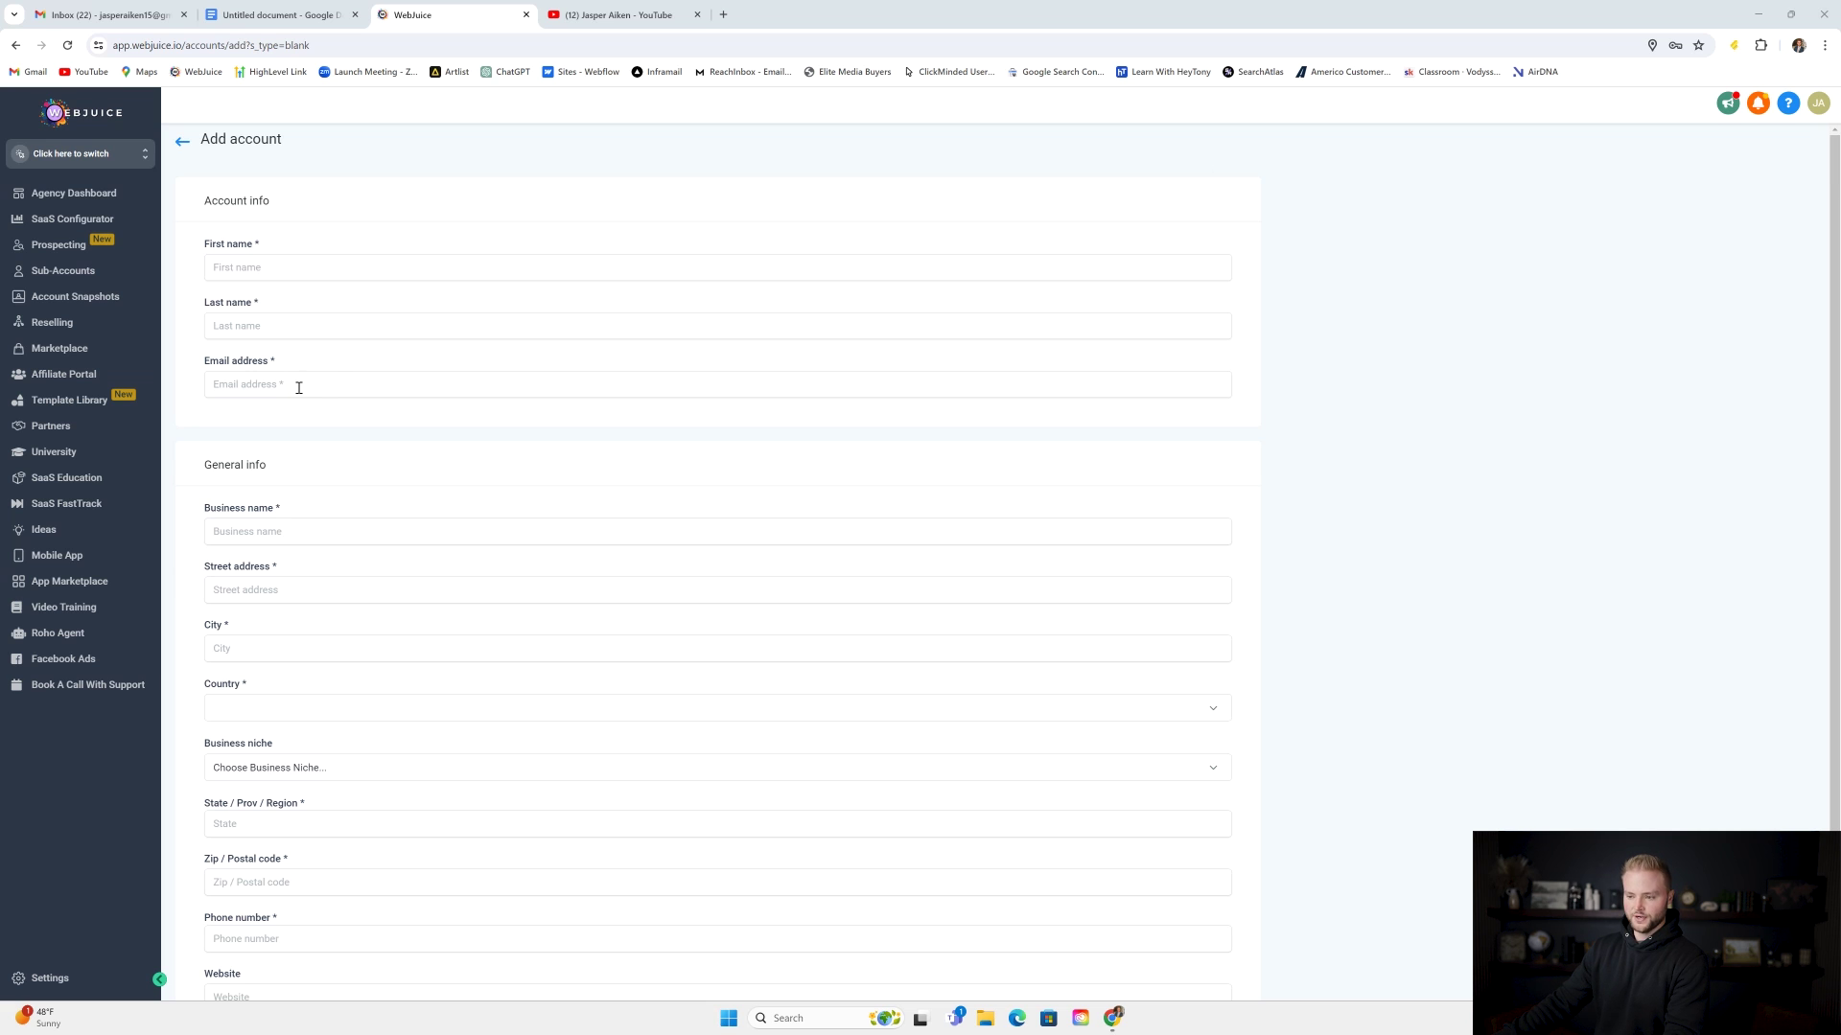
Step: Review the account and general info fields required in the Add account form
{"action": "scroll", "coordinate": [247, 307], "scroll_direction": "down", "scroll_amount": 2}
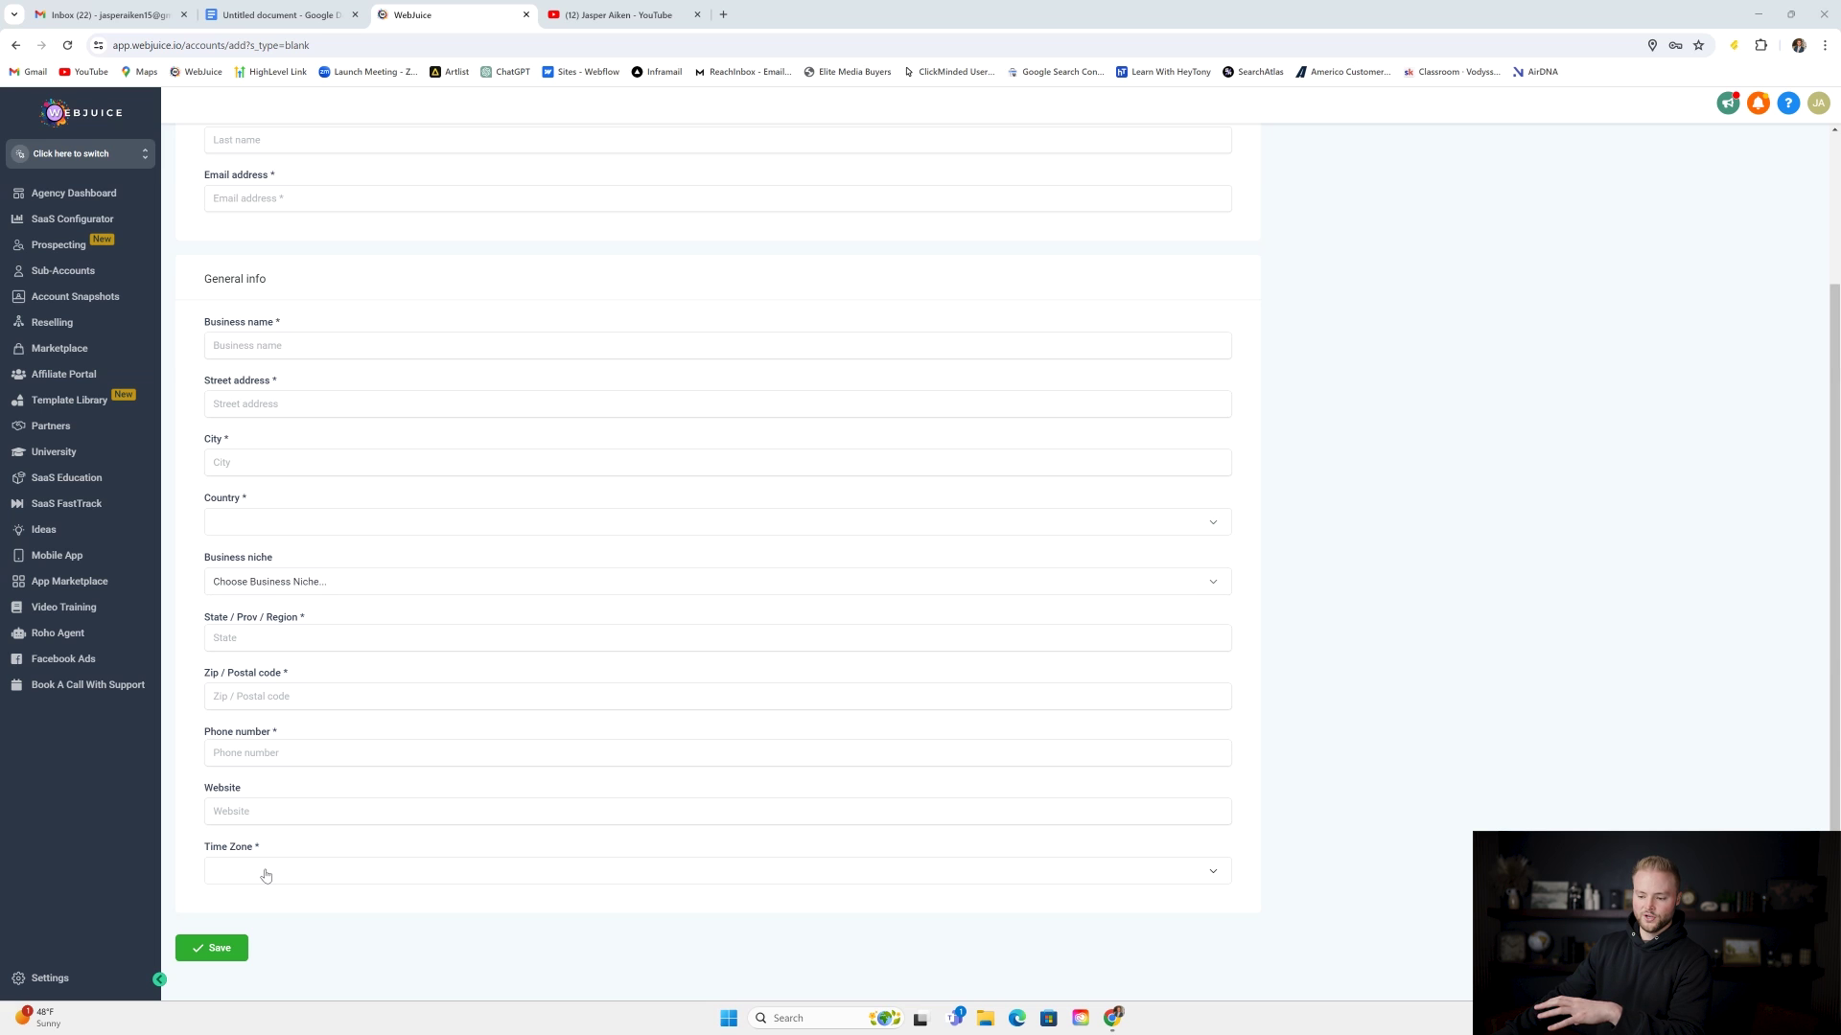
{"action": "left_click", "coordinate": [215, 957]}
{"action": "scroll", "coordinate": [678, 401], "scroll_direction": "up", "scroll_amount": 2}
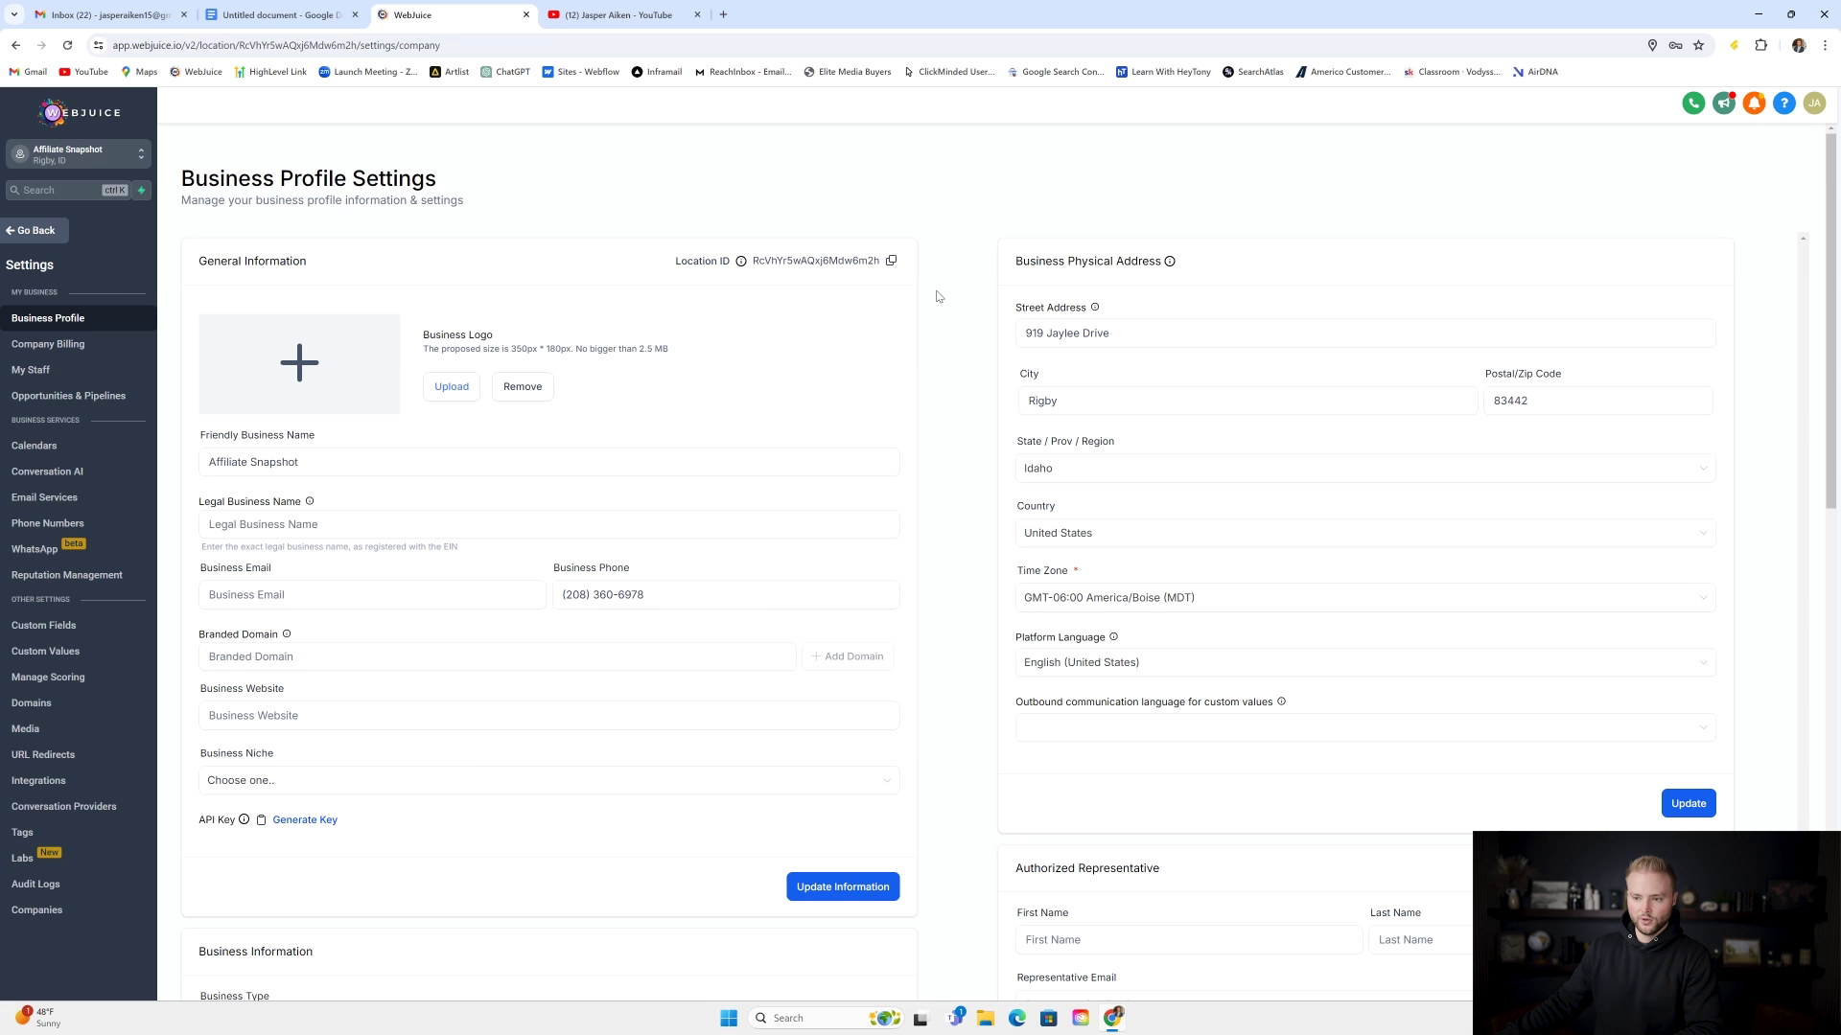
Step: Examine the General Information section of the business profile, including the friendly and legal business name fields
{"action": "scroll", "coordinate": [351, 292], "scroll_direction": "down", "scroll_amount": 1}
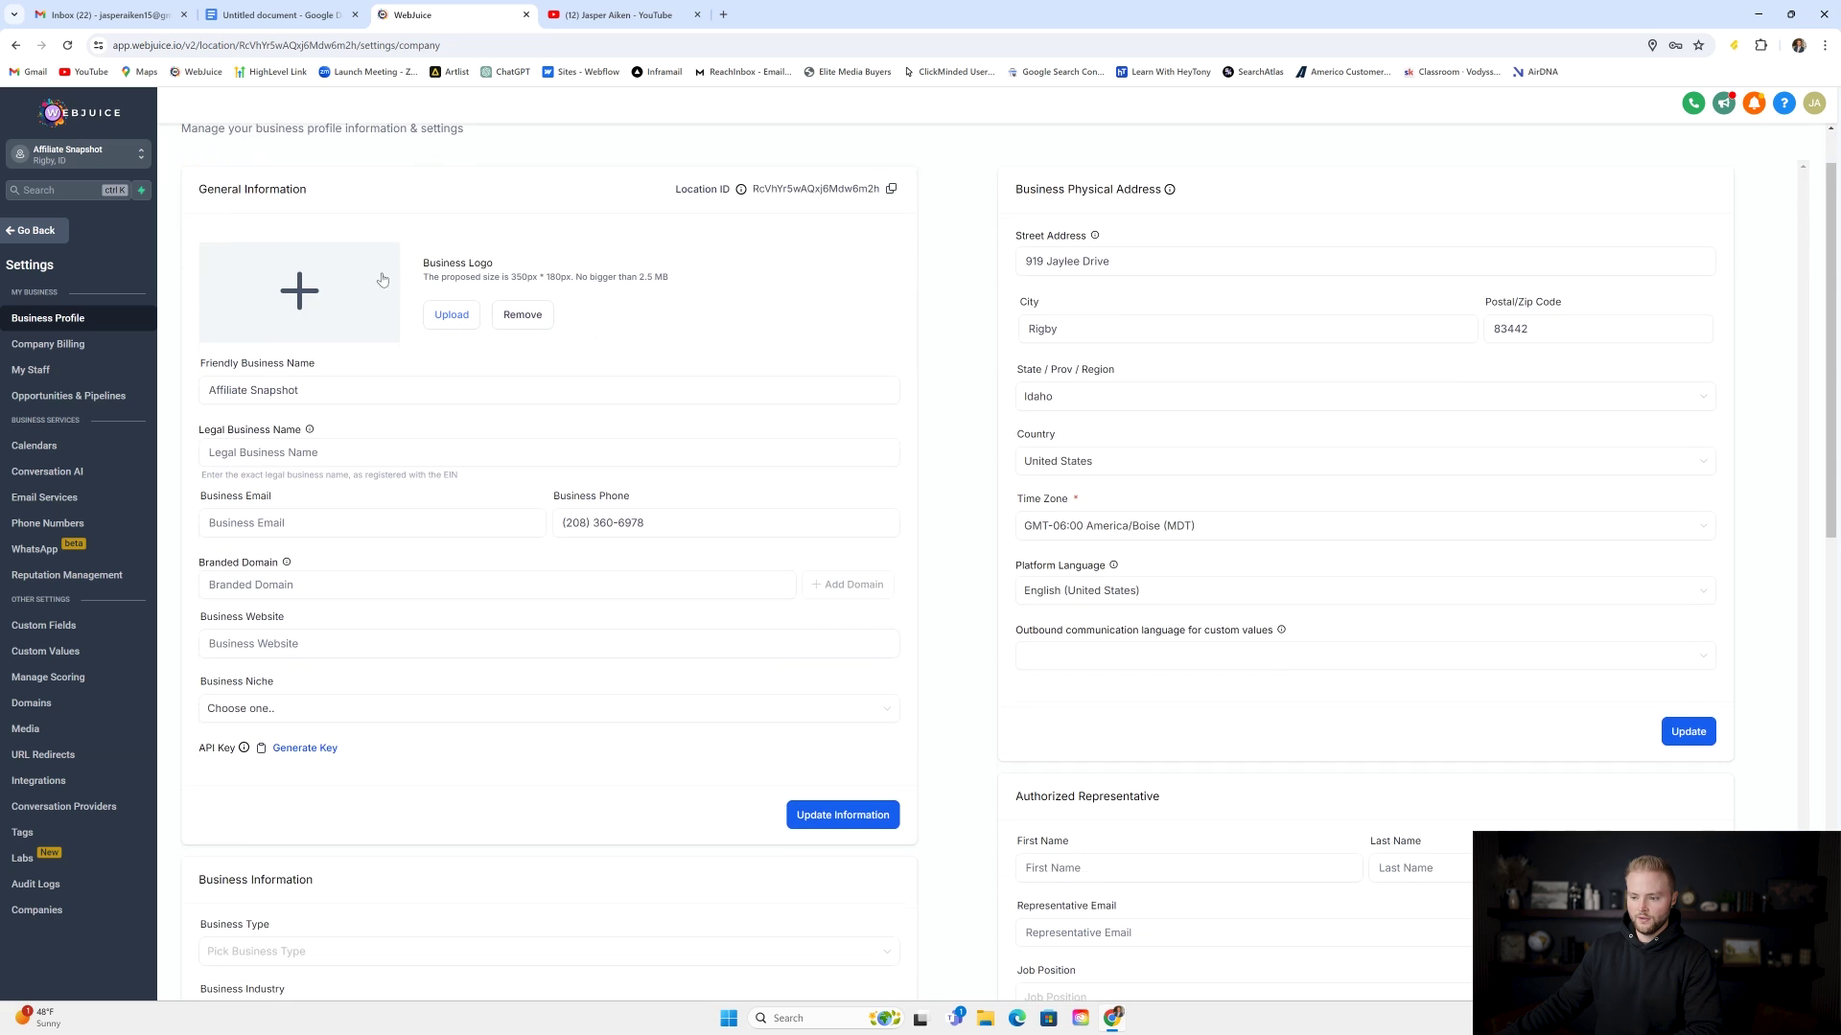
{"action": "left_click", "coordinate": [241, 453]}
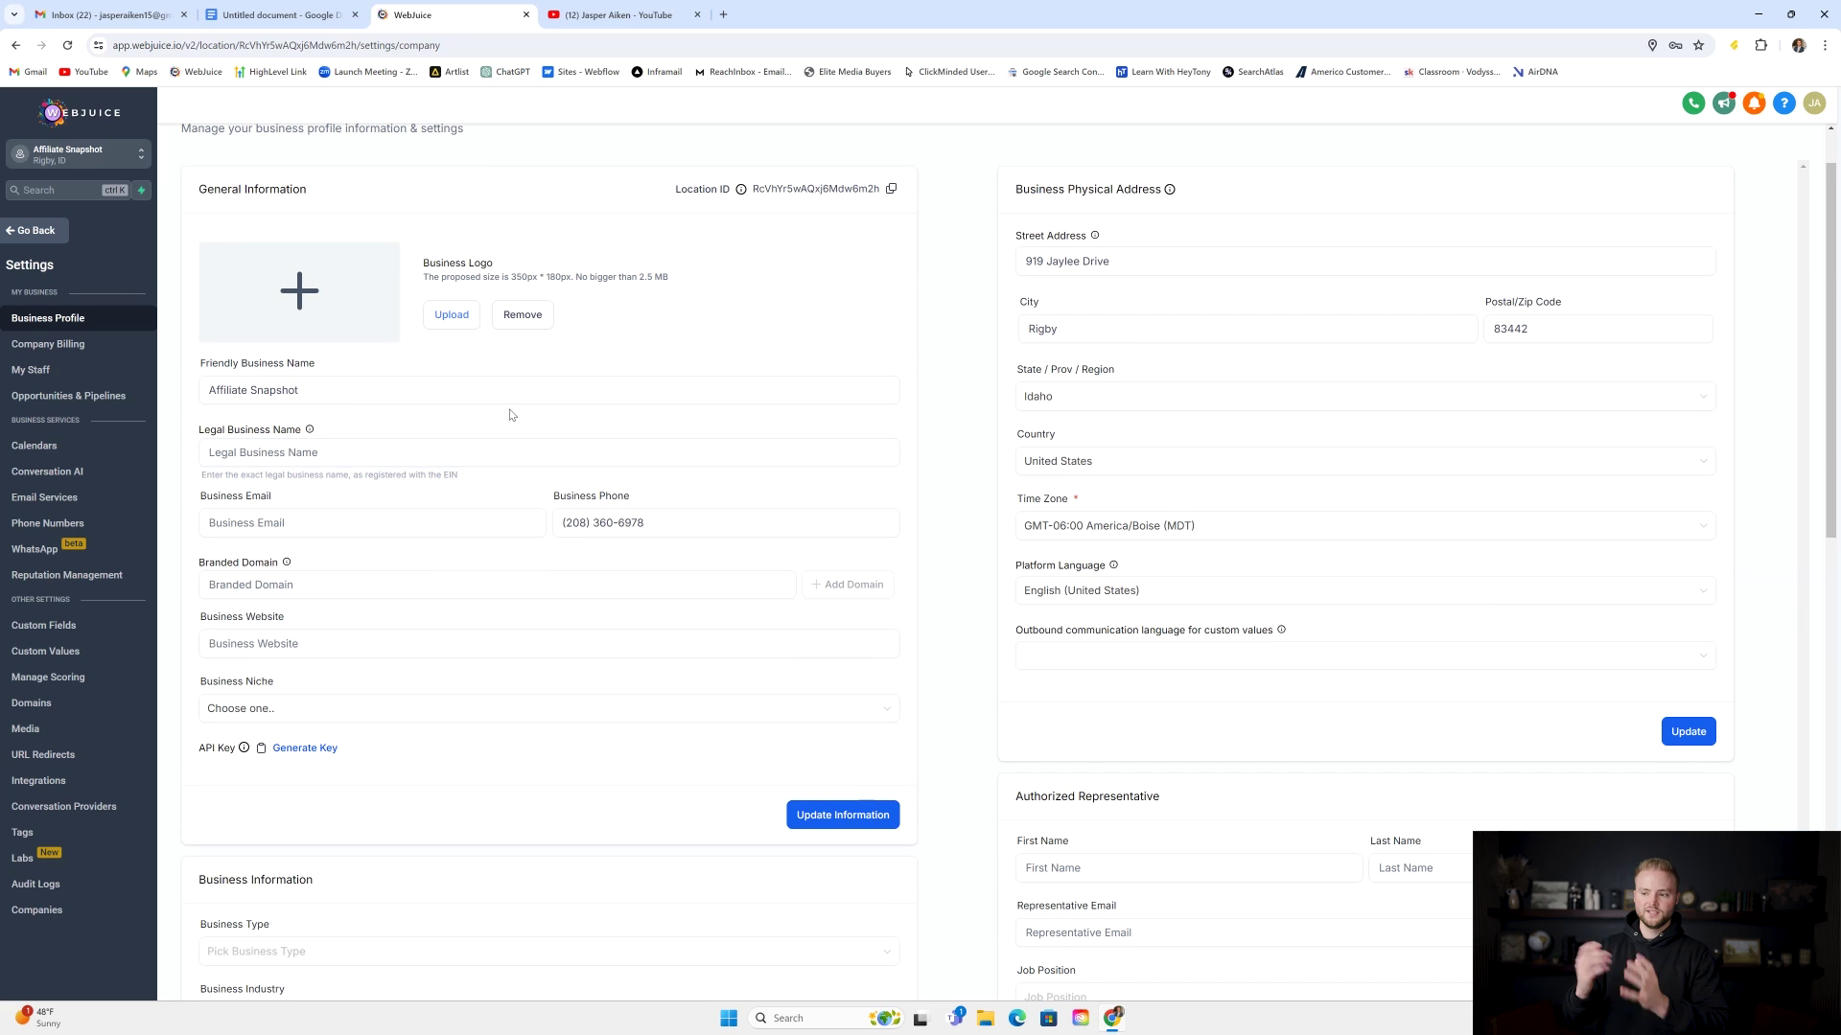
{"action": "left_click", "coordinate": [345, 388]}
{"action": "left_click", "coordinate": [340, 448]}
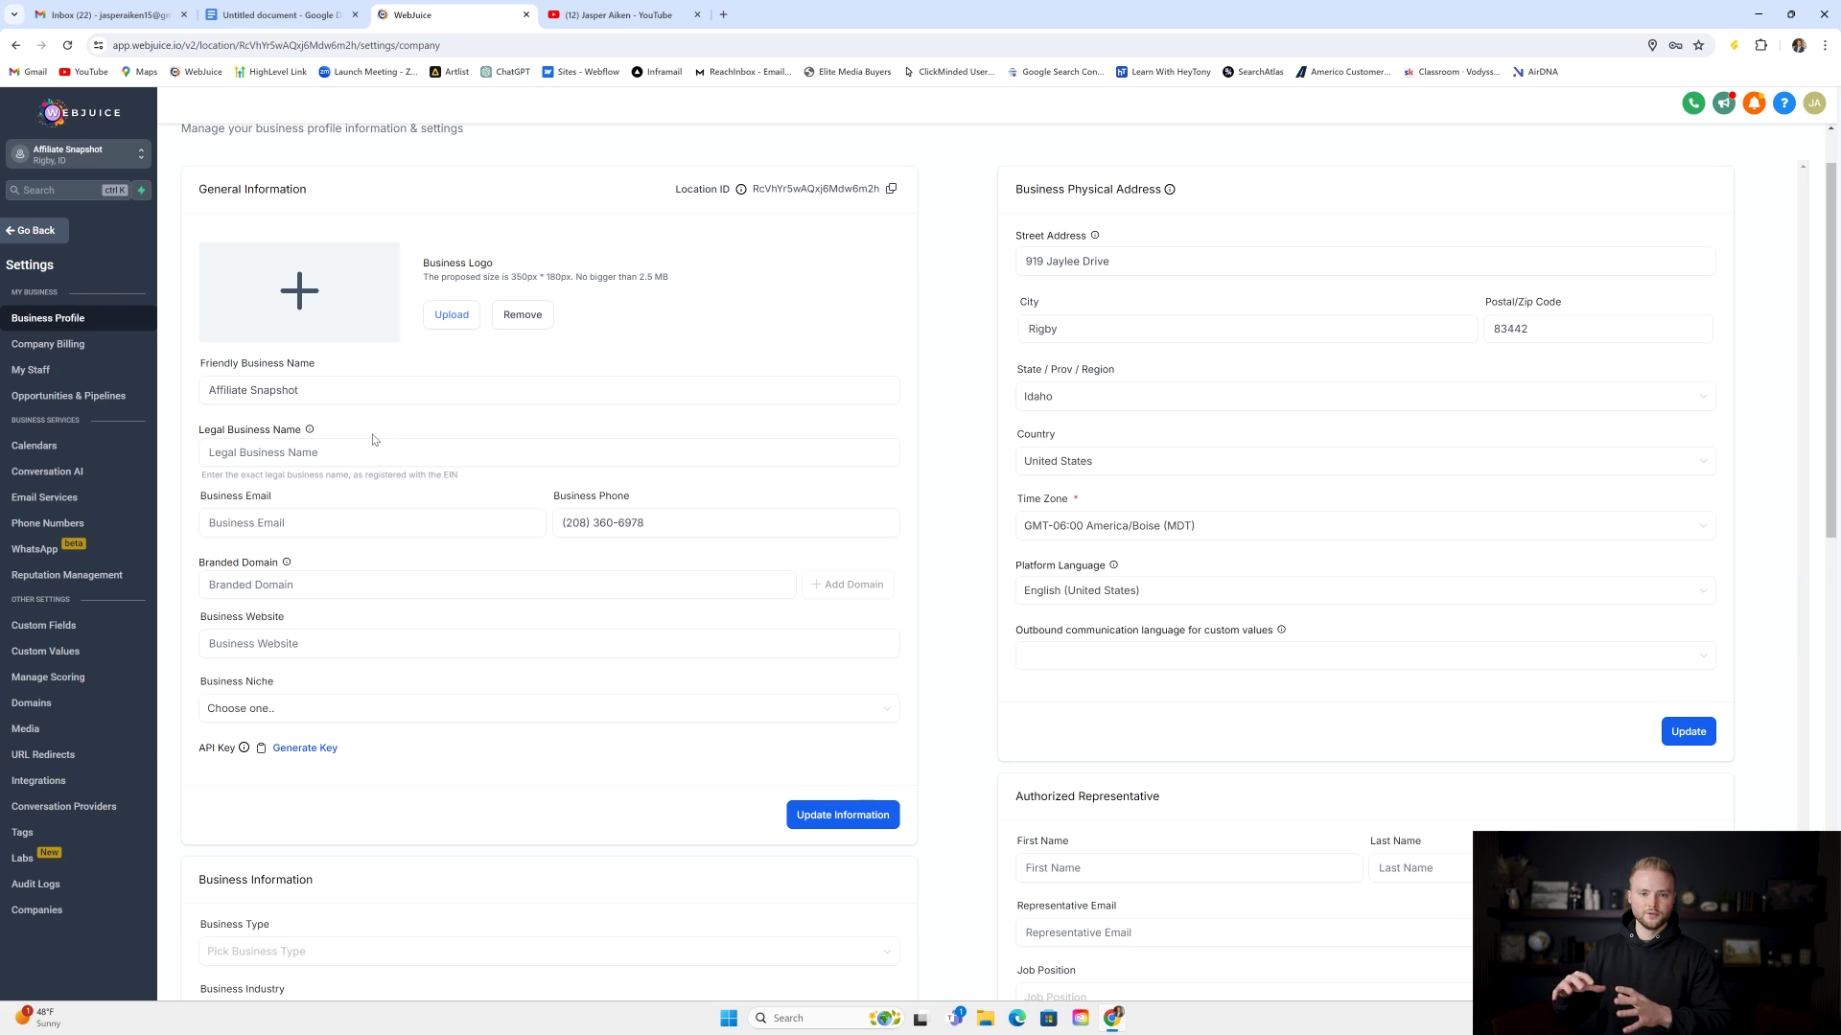
{"action": "left_click", "coordinate": [347, 451]}
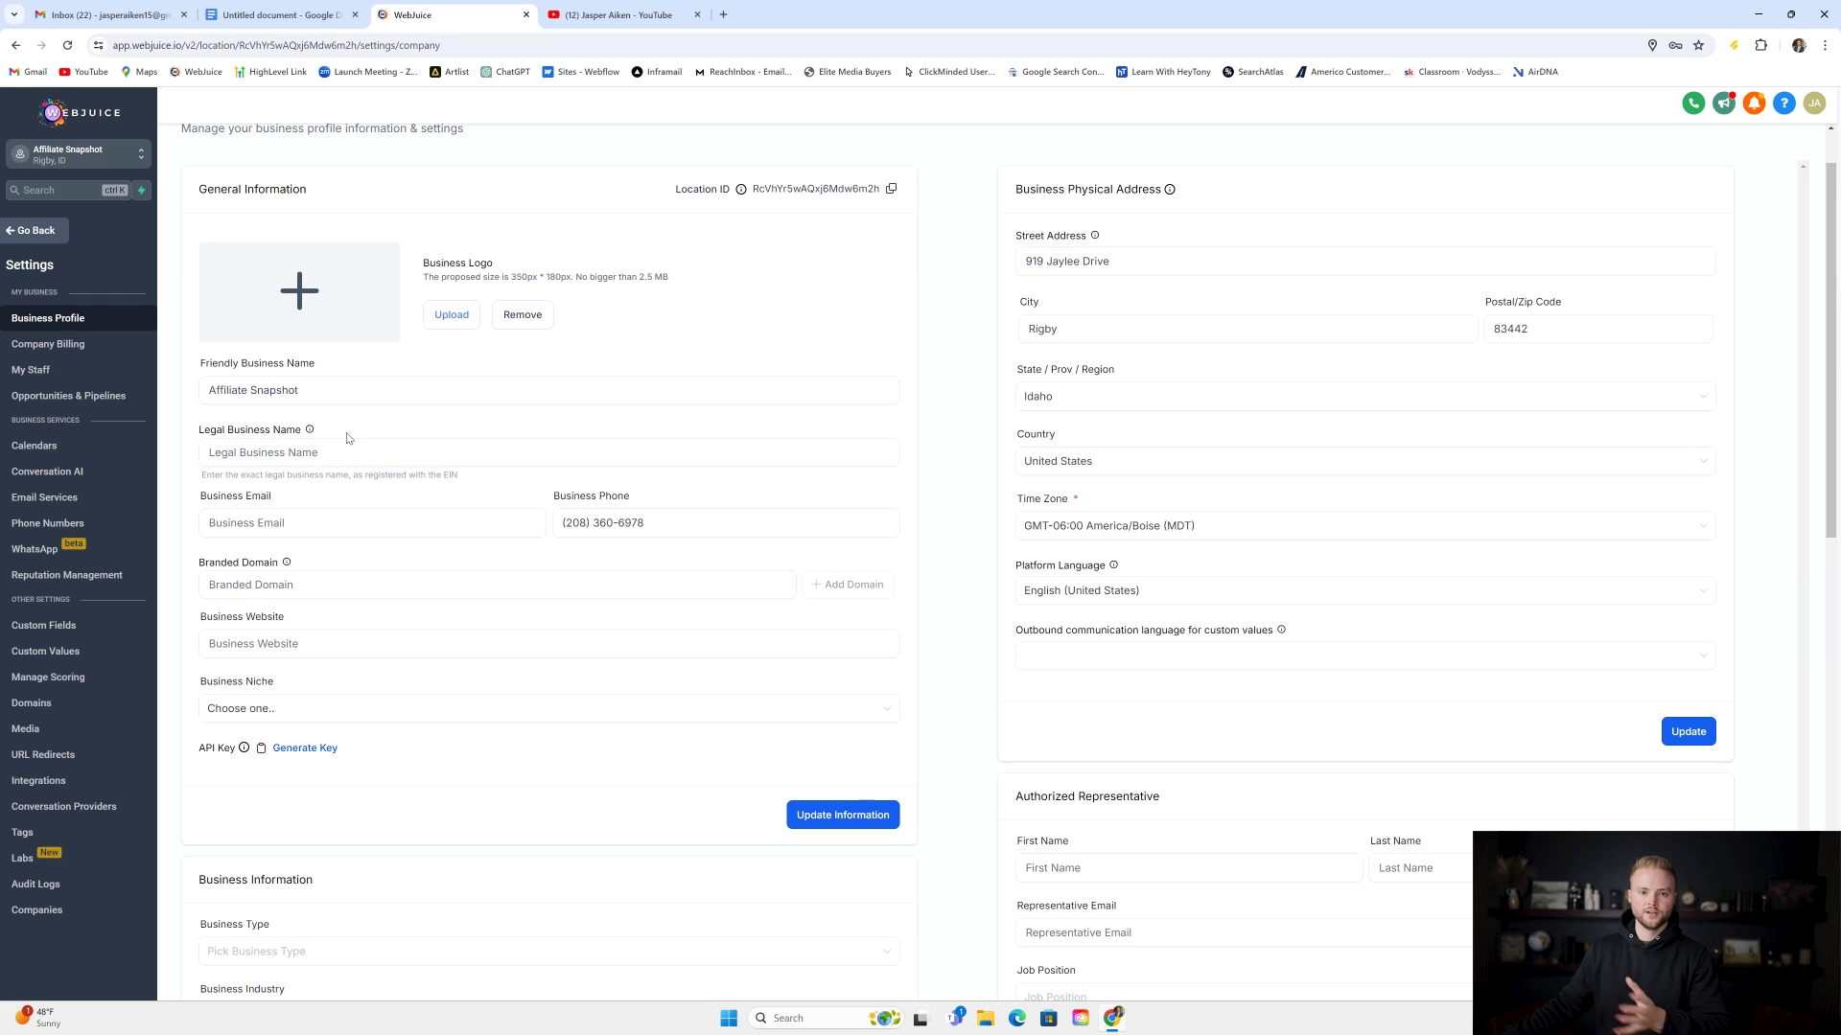
Step: Examine the Business Information and Call & Voicemail sections of the business profile settings
{"action": "scroll", "coordinate": [587, 279], "scroll_direction": "up", "scroll_amount": 1}
{"action": "scroll", "coordinate": [580, 260], "scroll_direction": "down", "scroll_amount": 6}
{"action": "scroll", "coordinate": [580, 259], "scroll_direction": "down", "scroll_amount": 4}
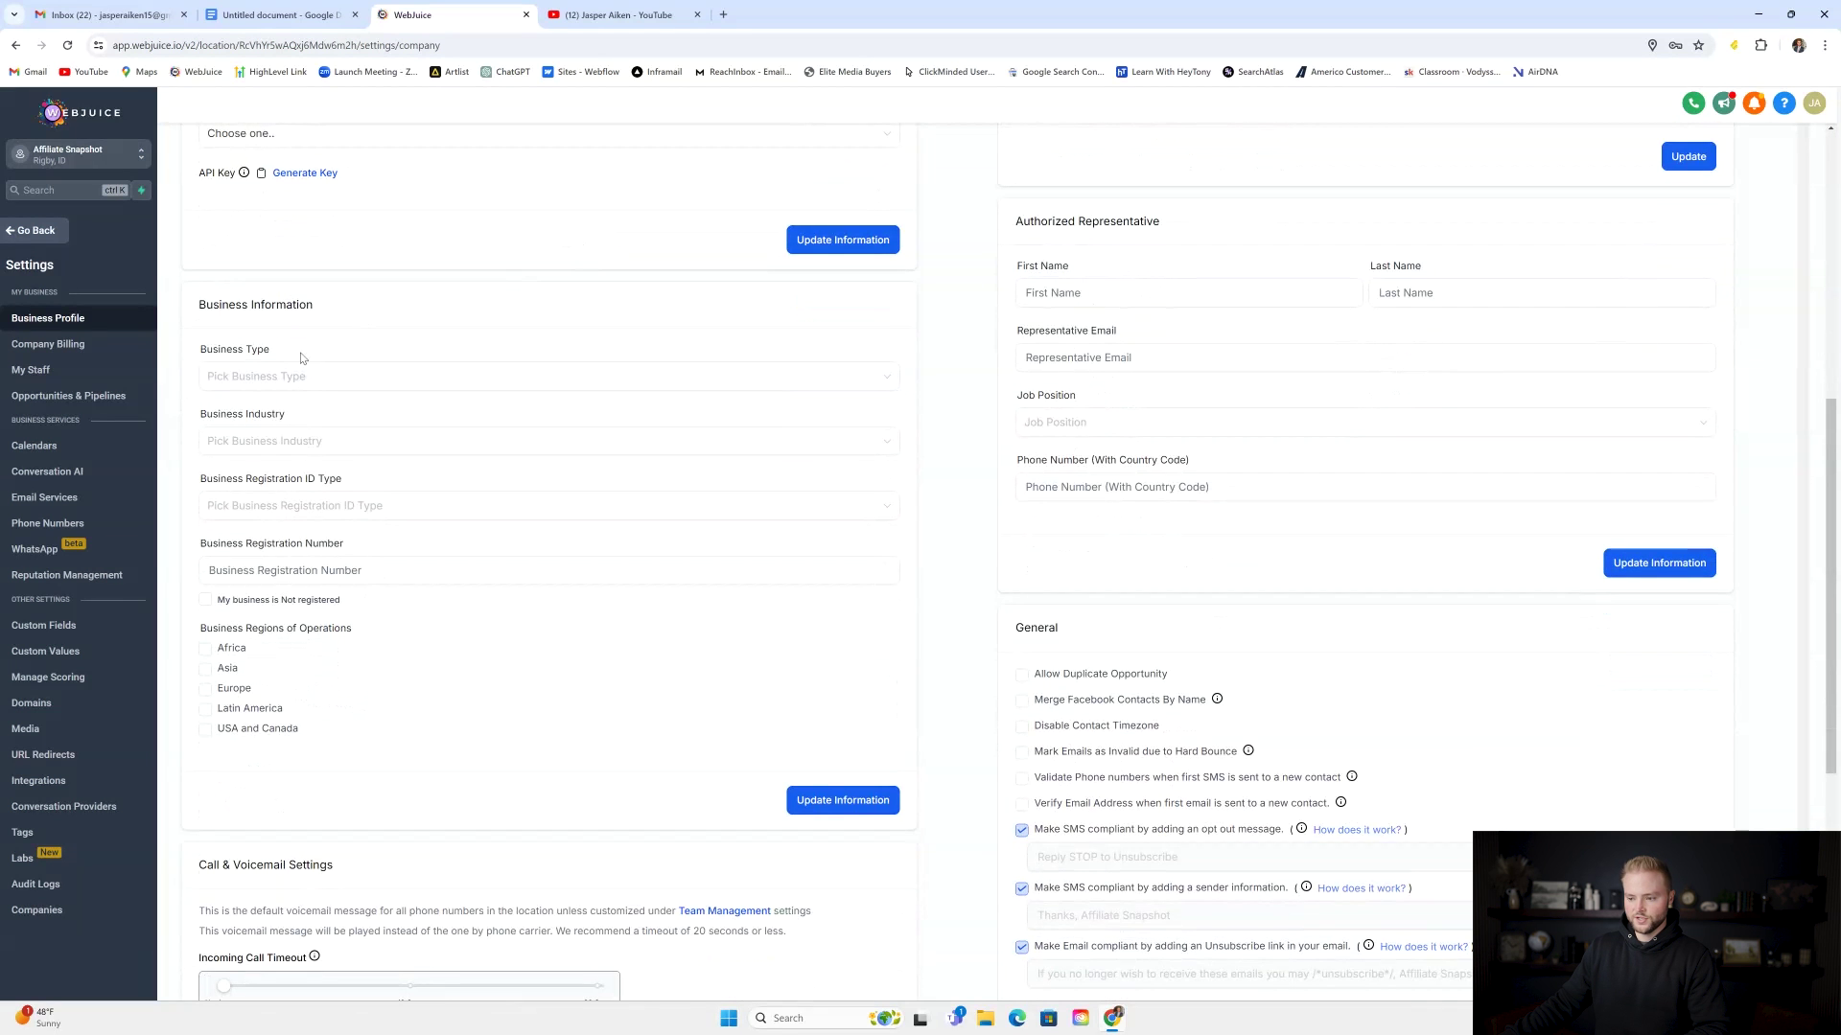
{"action": "scroll", "coordinate": [518, 305], "scroll_direction": "down", "scroll_amount": 2}
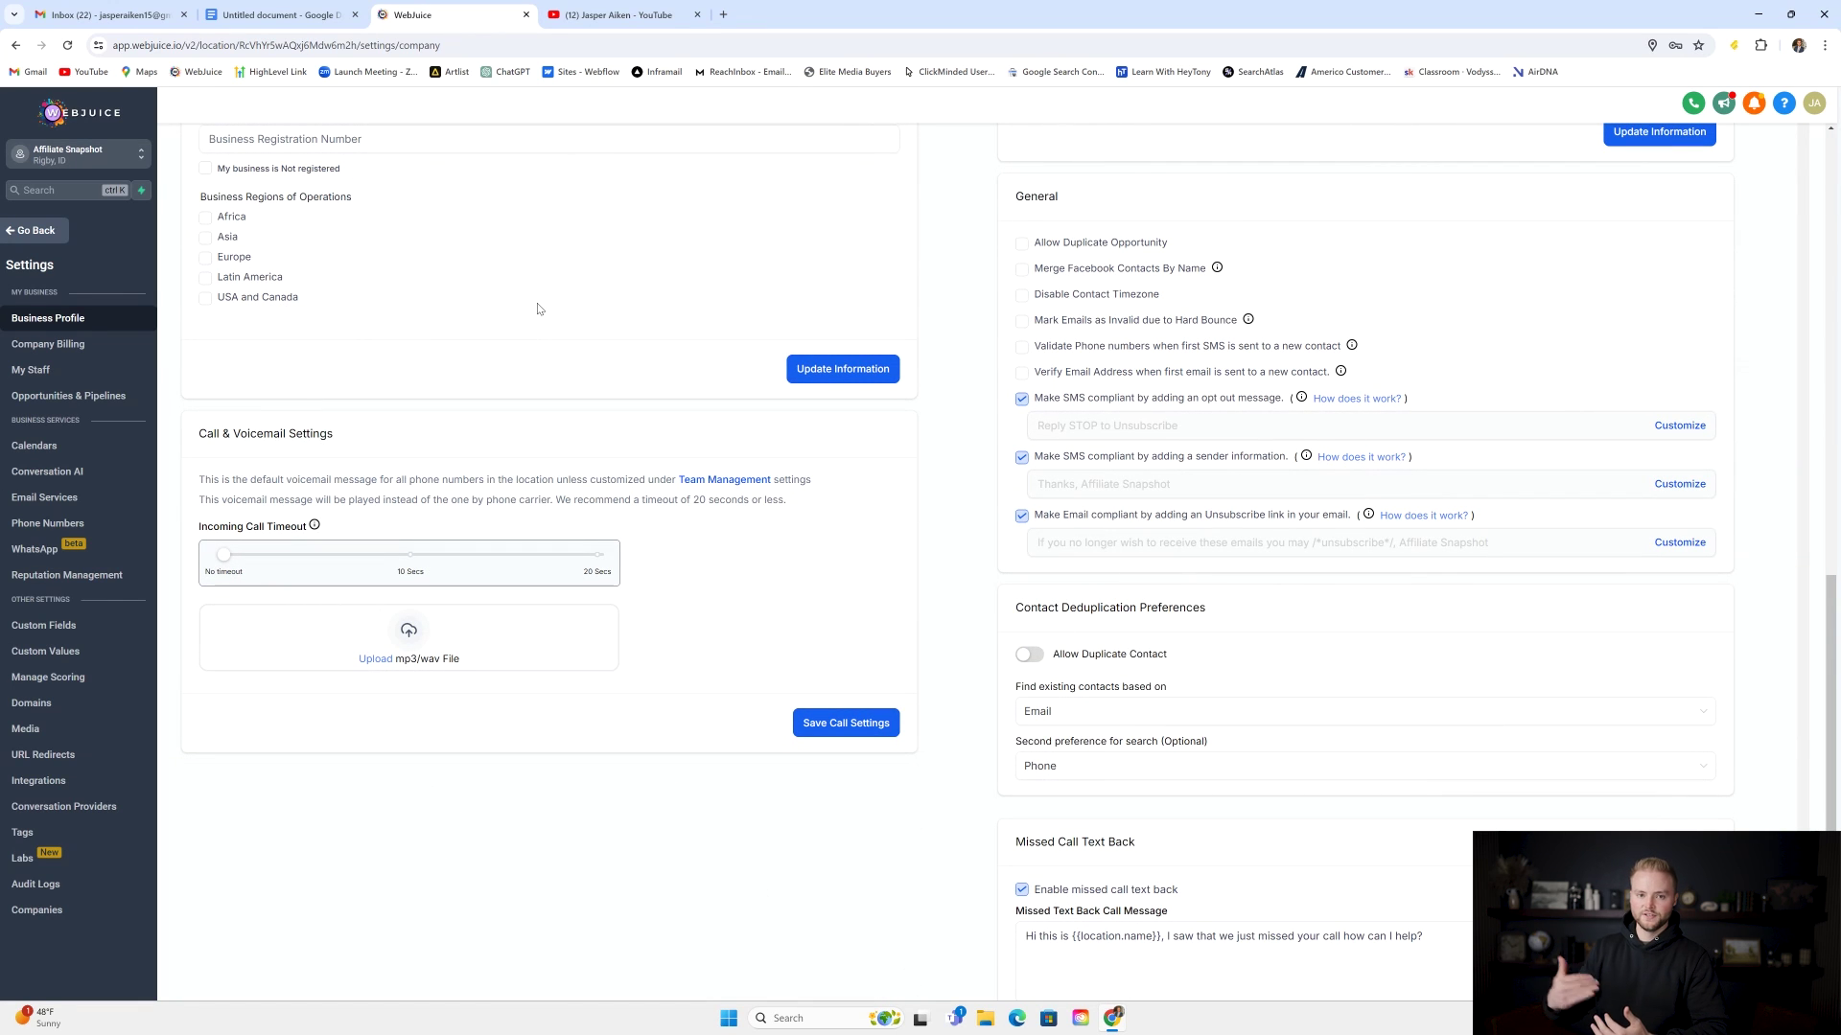
{"action": "scroll", "coordinate": [263, 262], "scroll_direction": "up", "scroll_amount": 5}
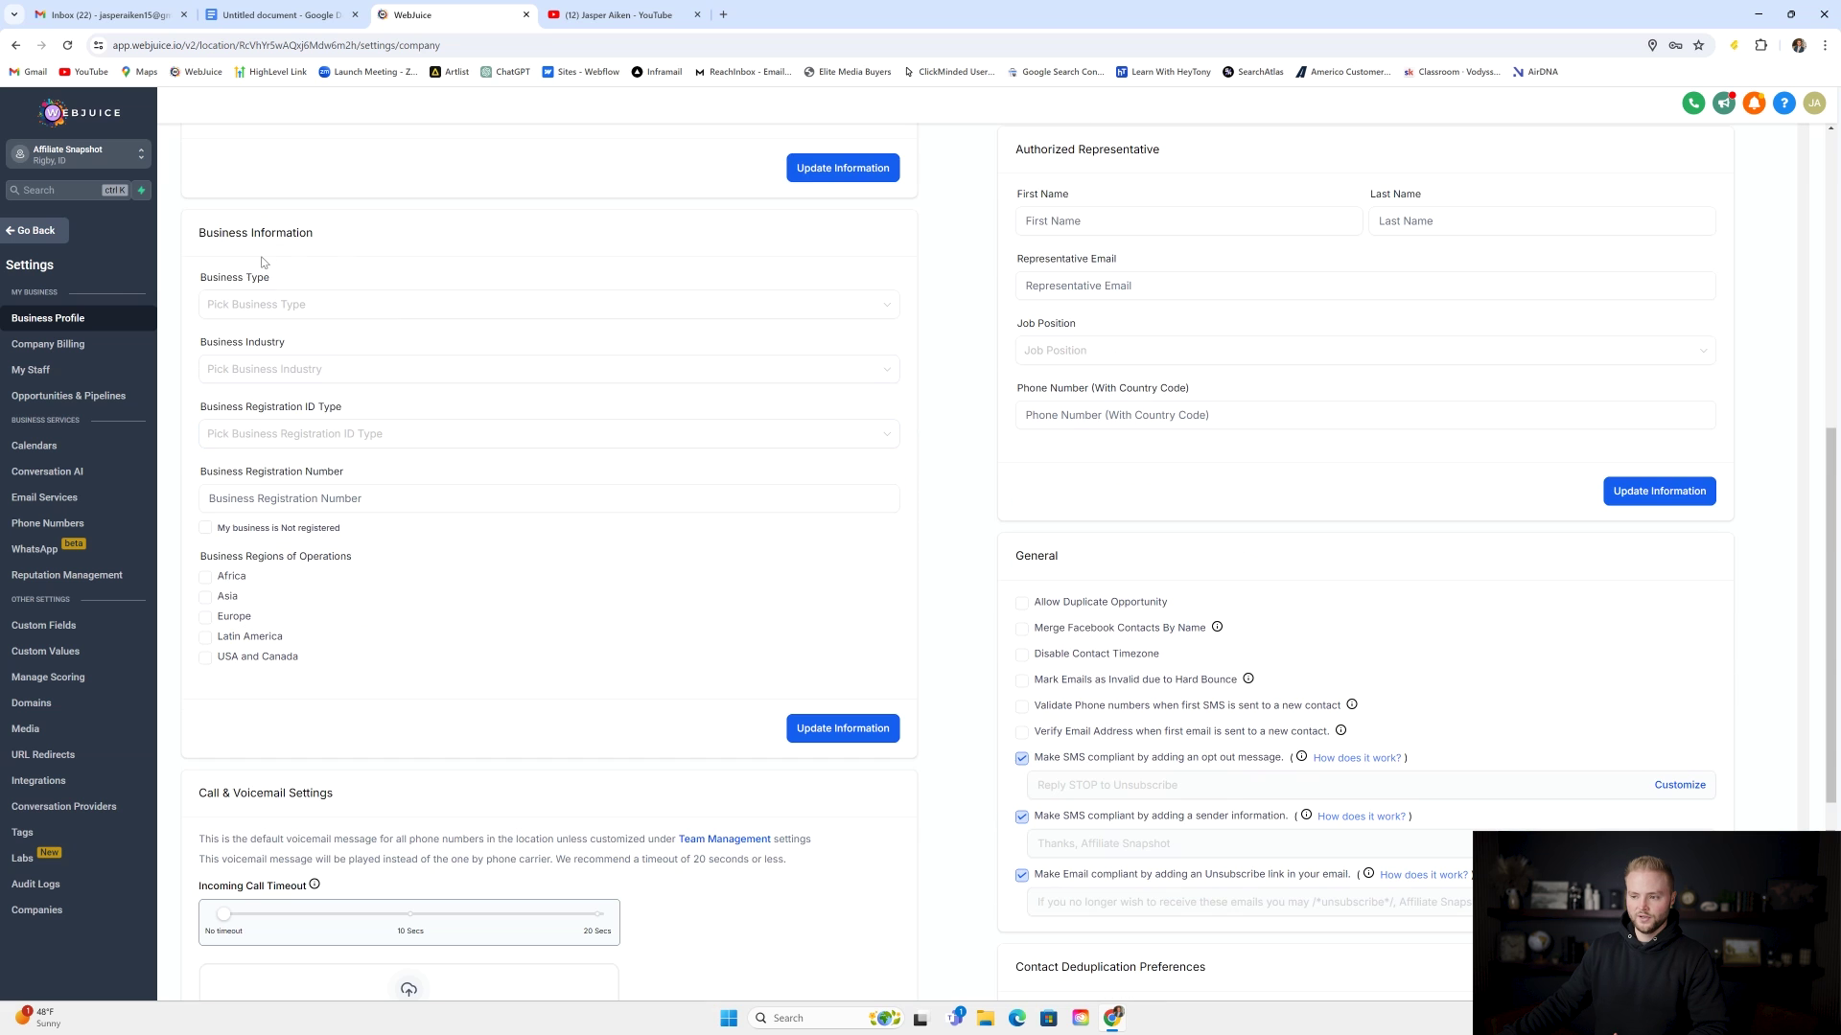
{"action": "scroll", "coordinate": [559, 370], "scroll_direction": "down", "scroll_amount": 5}
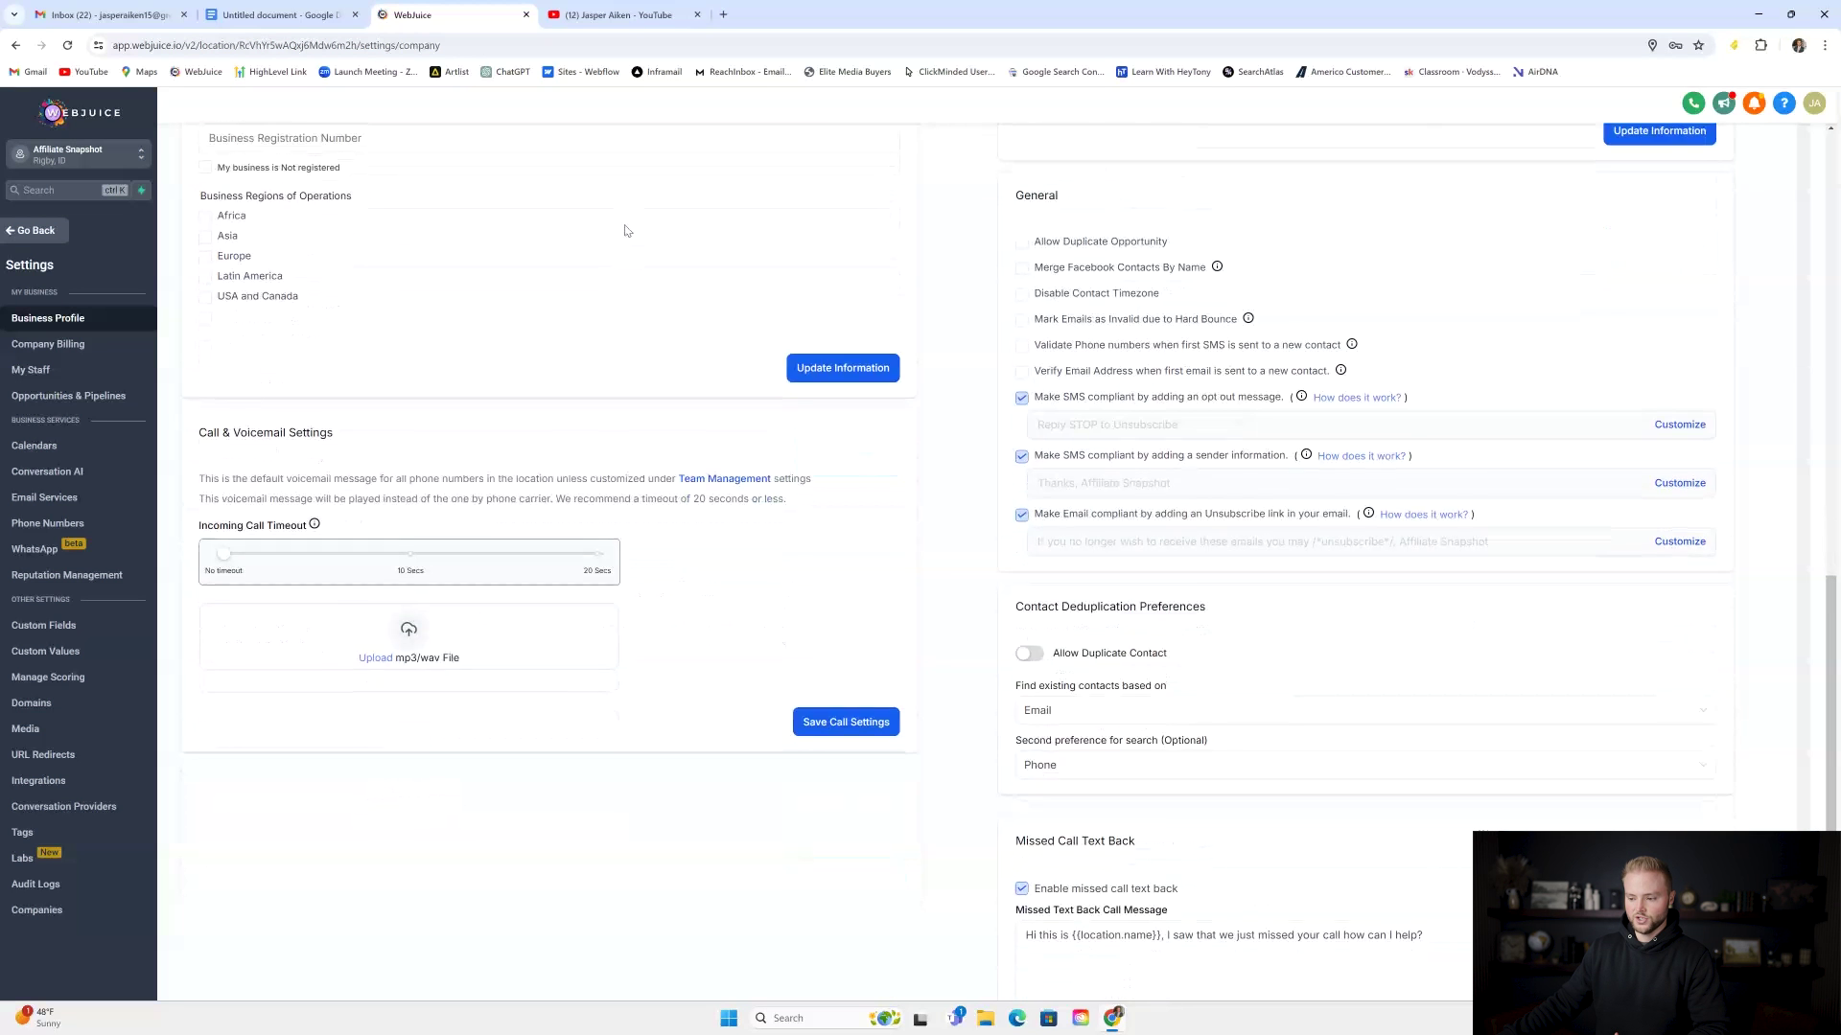
{"action": "scroll", "coordinate": [594, 307], "scroll_direction": "down", "scroll_amount": 1}
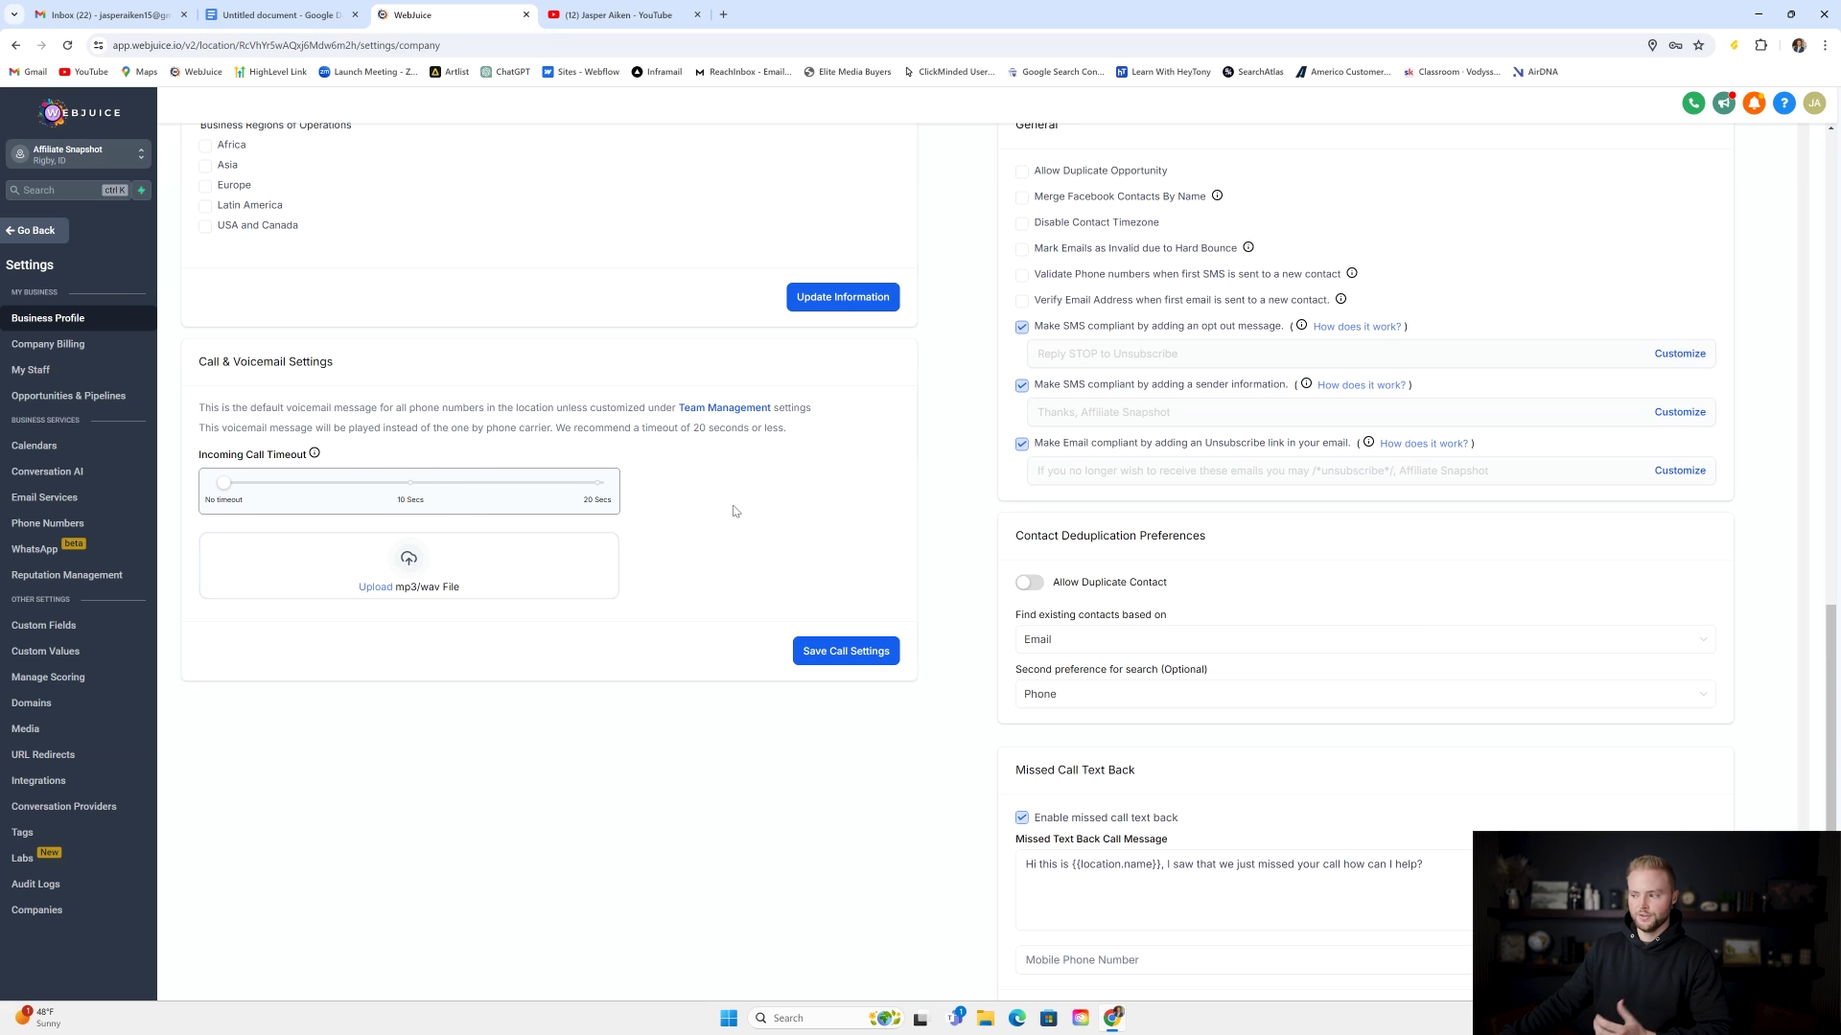
{"action": "scroll", "coordinate": [1179, 274], "scroll_direction": "up", "scroll_amount": 15}
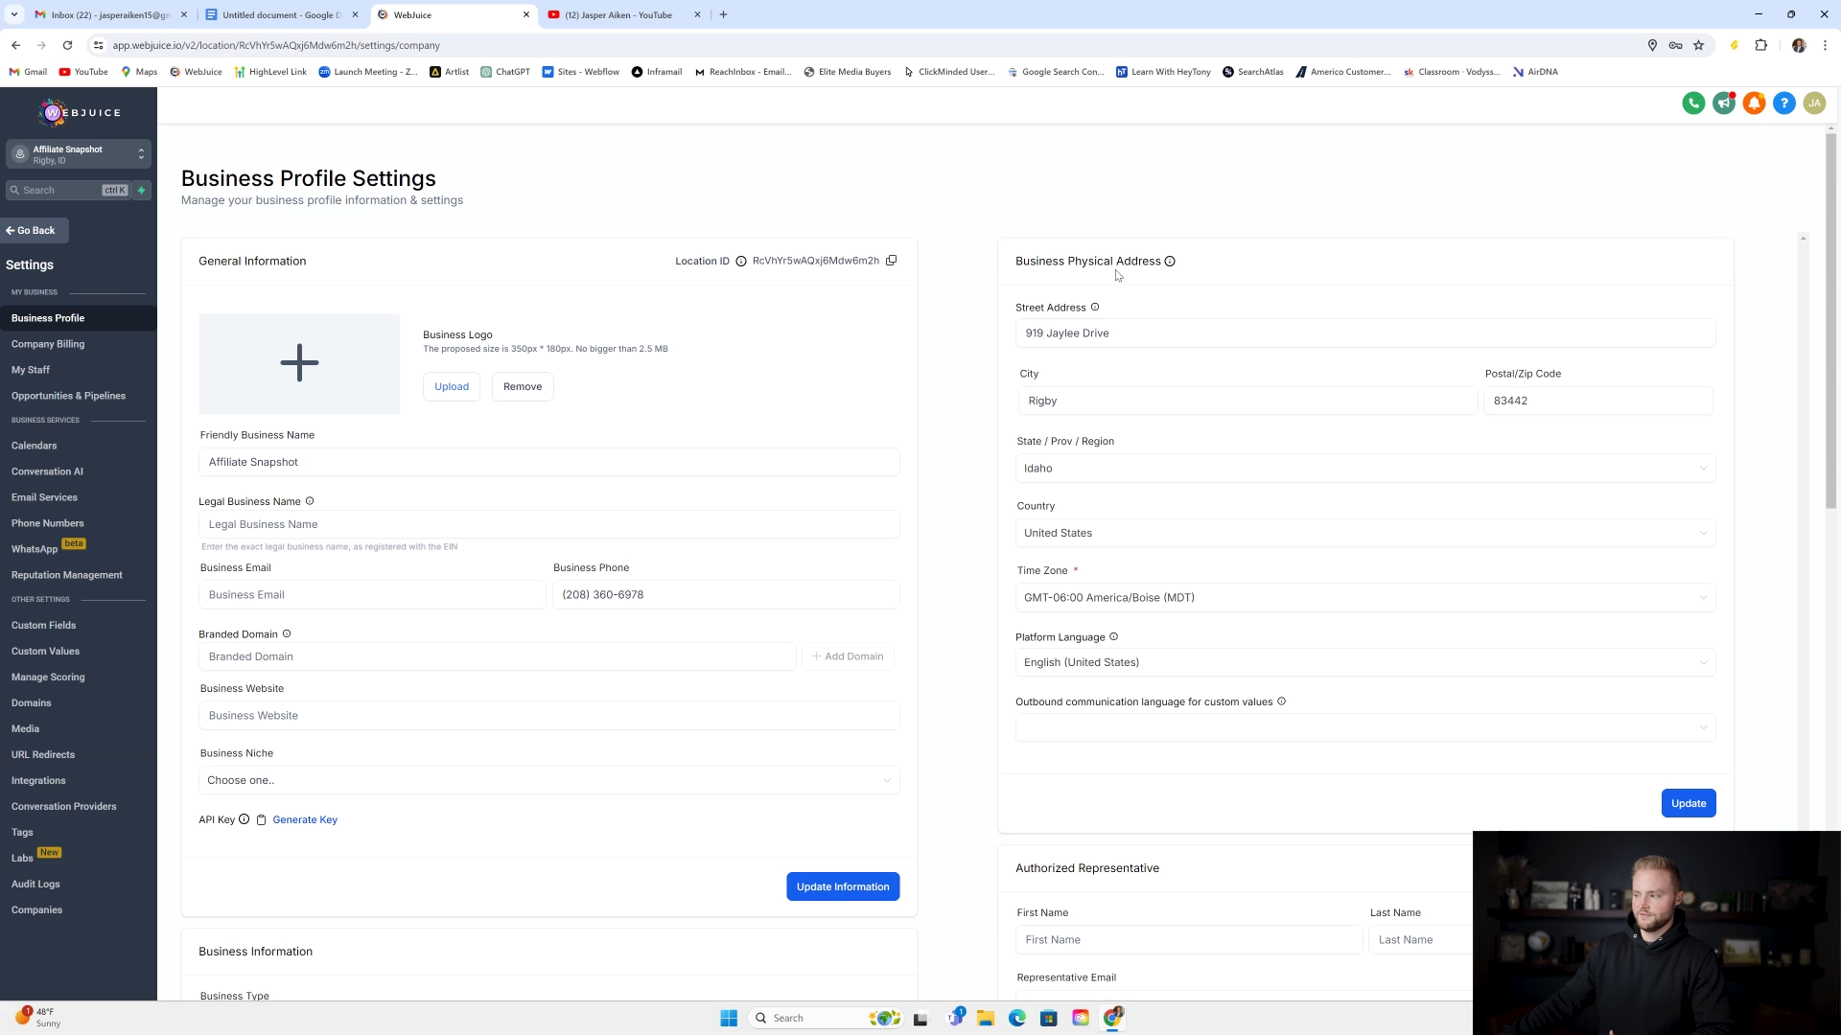
Step: Look over the Authorized Representative section, including its first and last name fields
{"action": "scroll", "coordinate": [1201, 281], "scroll_direction": "down", "scroll_amount": 7}
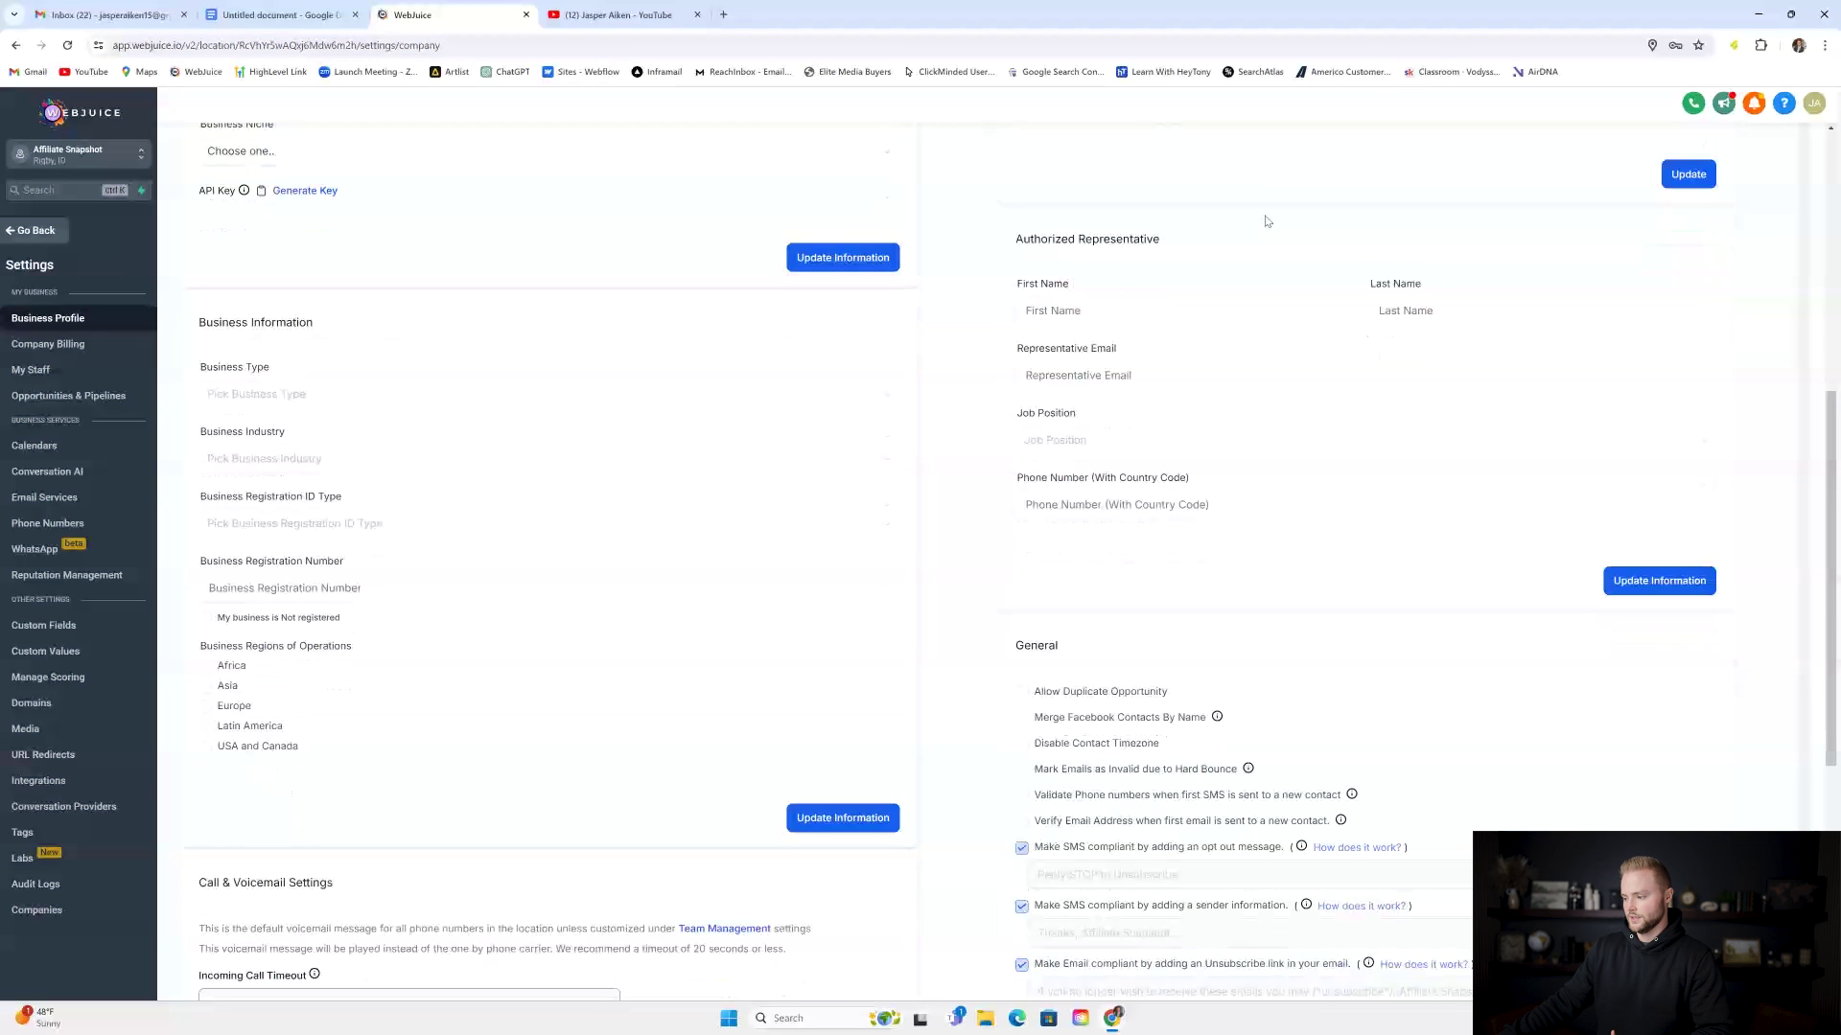
{"action": "left_click", "coordinate": [1119, 293]}
{"action": "left_click", "coordinate": [1434, 293]}
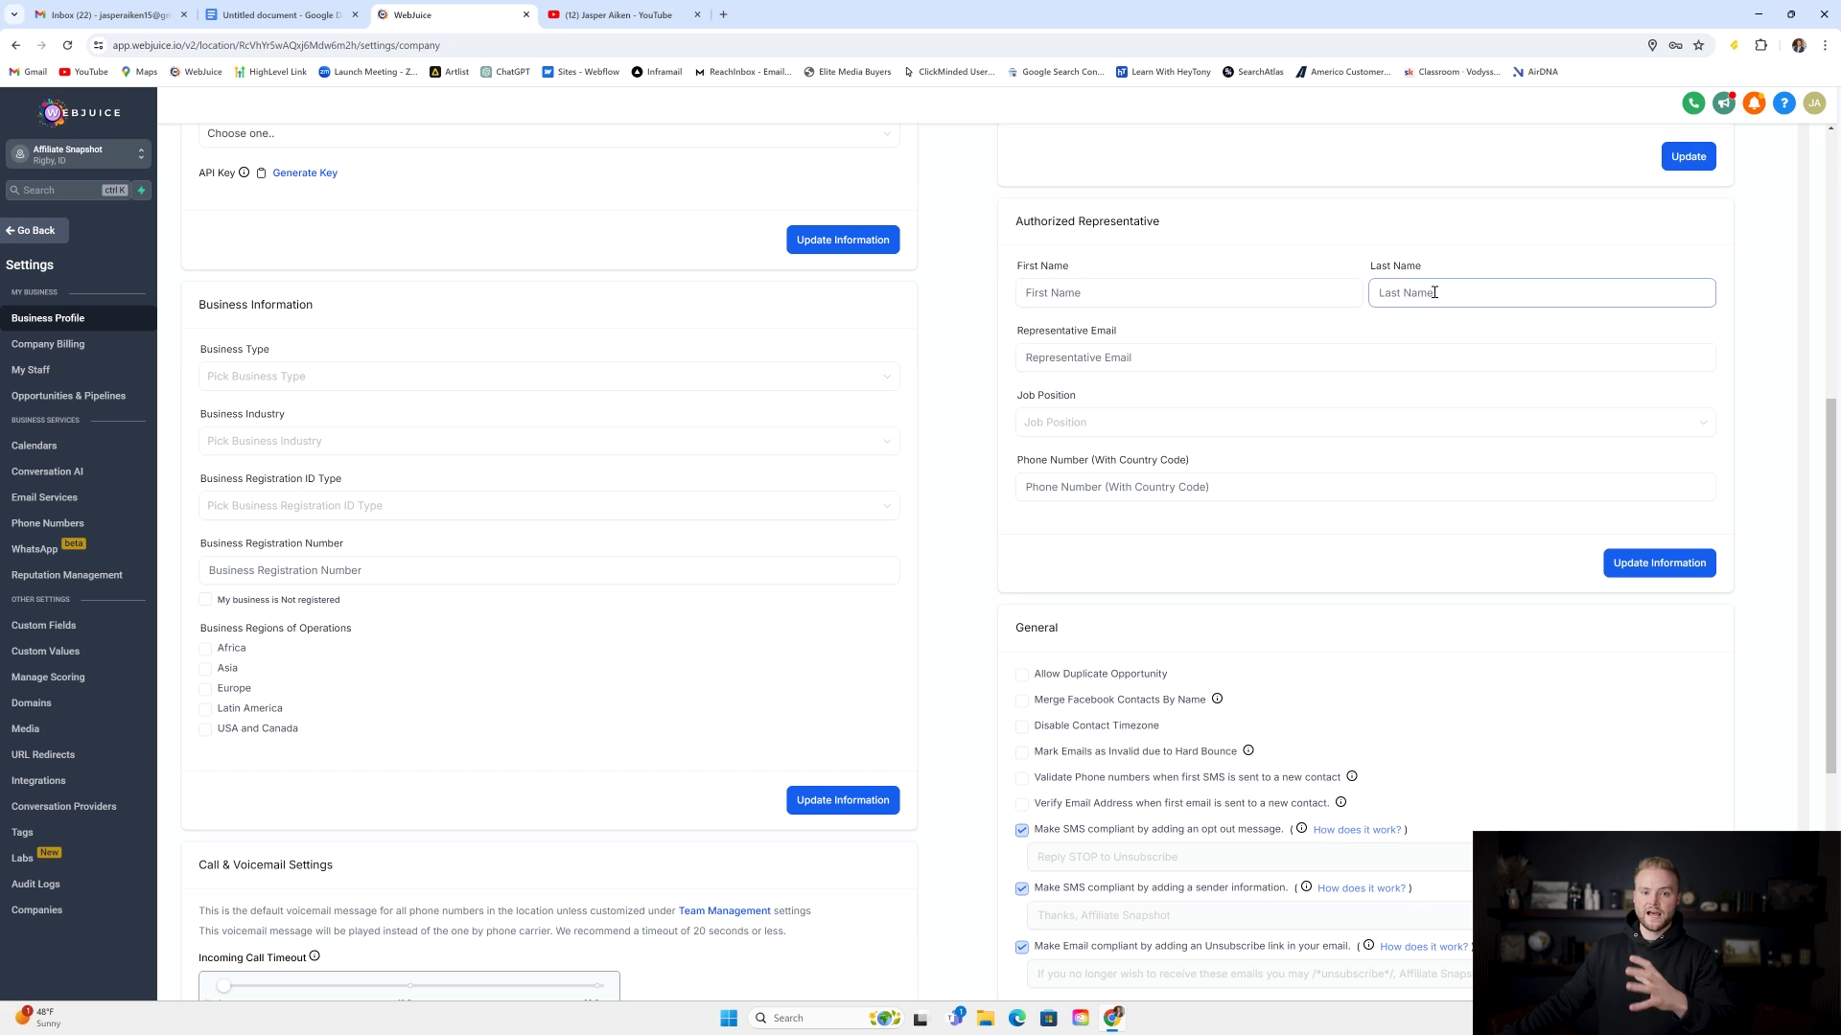
Step: Disable the SMS opt-out message in the General settings, accepting all three confirmation statements and entering "Confirm"
{"action": "scroll", "coordinate": [1034, 309], "scroll_direction": "down", "scroll_amount": 4}
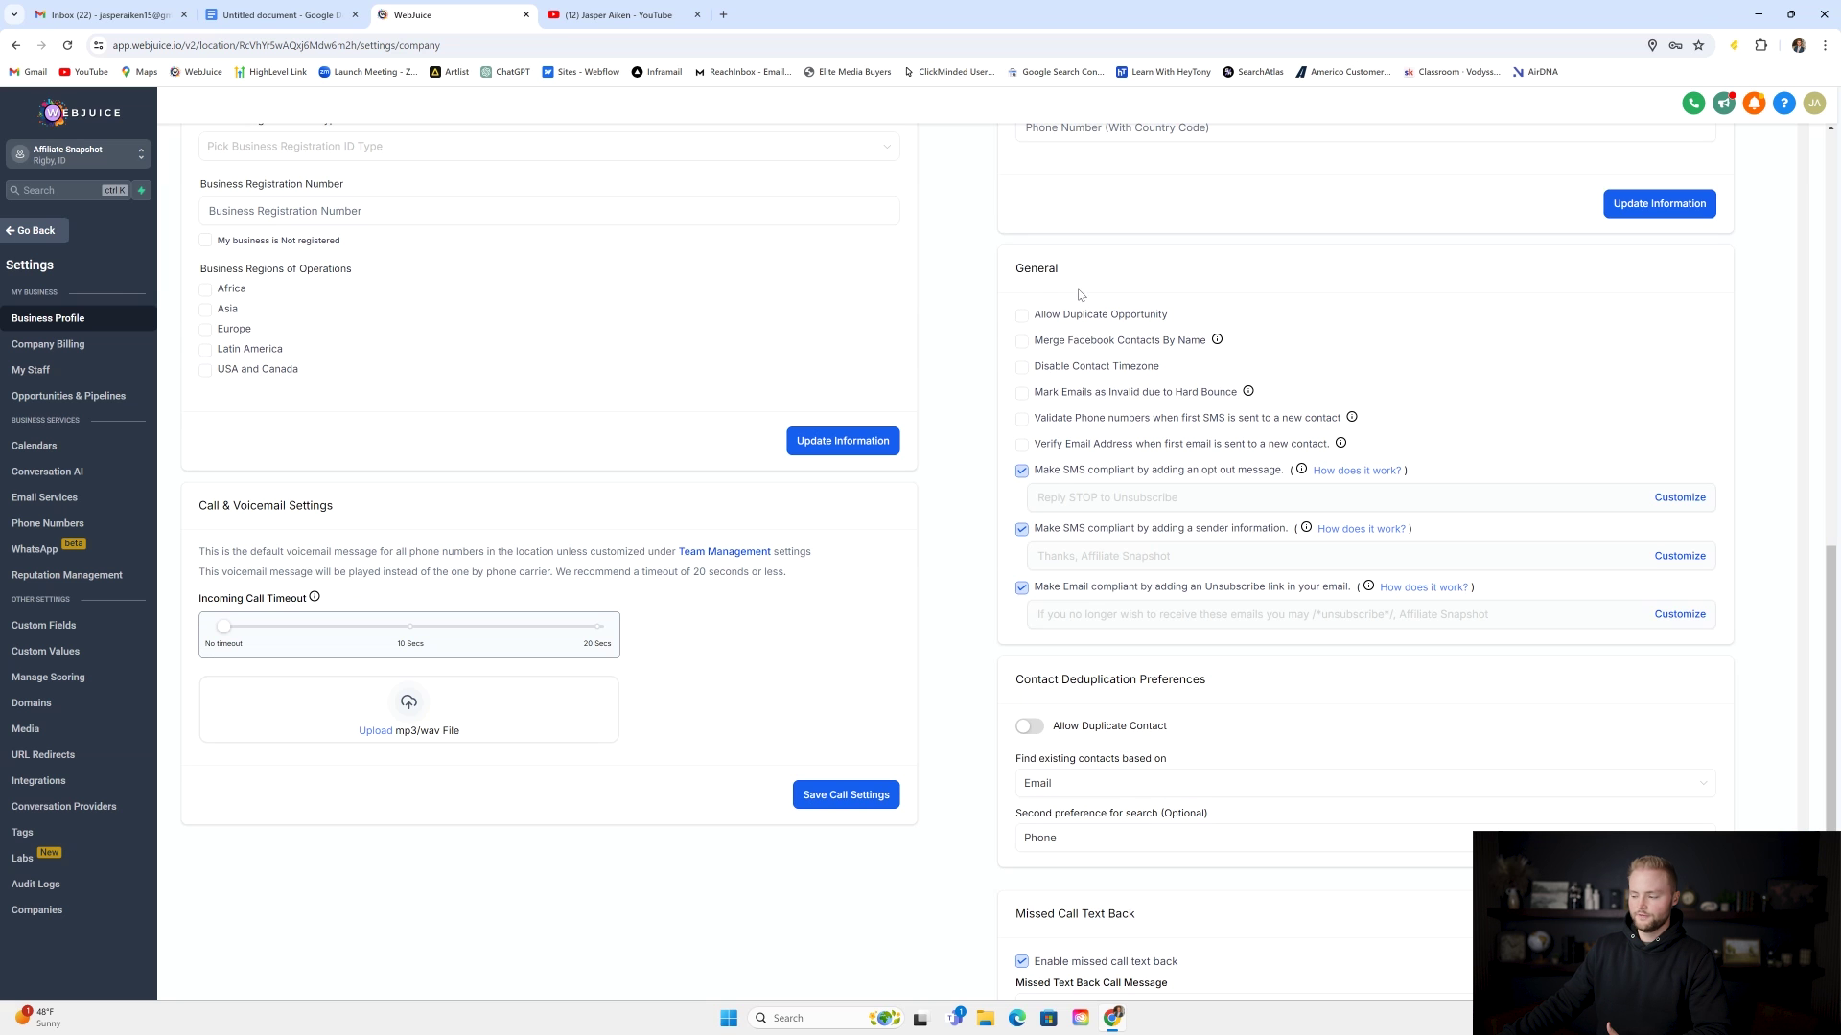
{"action": "left_click", "coordinate": [1023, 472]}
{"action": "left_click", "coordinate": [778, 559]}
{"action": "left_click", "coordinate": [778, 579]}
{"action": "left_click", "coordinate": [776, 614]}
{"action": "left_click", "coordinate": [1184, 693]}
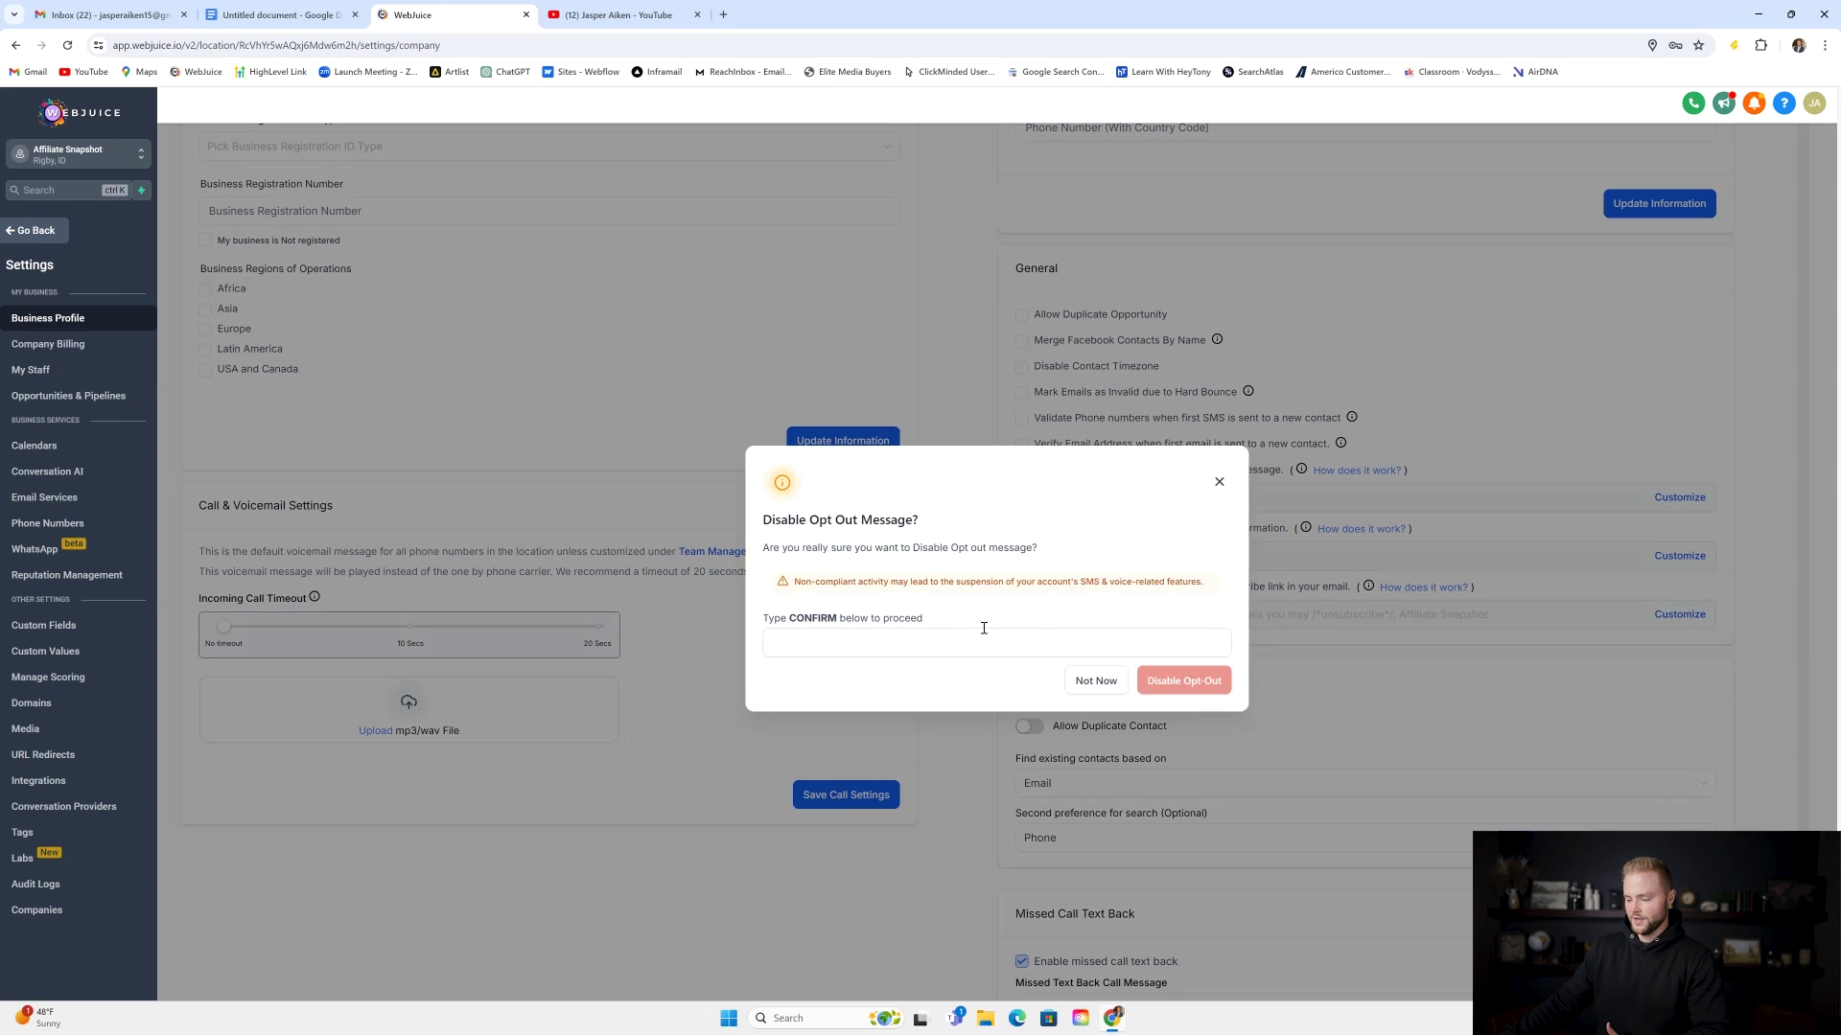
{"action": "left_click", "coordinate": [921, 649]}
{"action": "type", "text": "Confirm"}
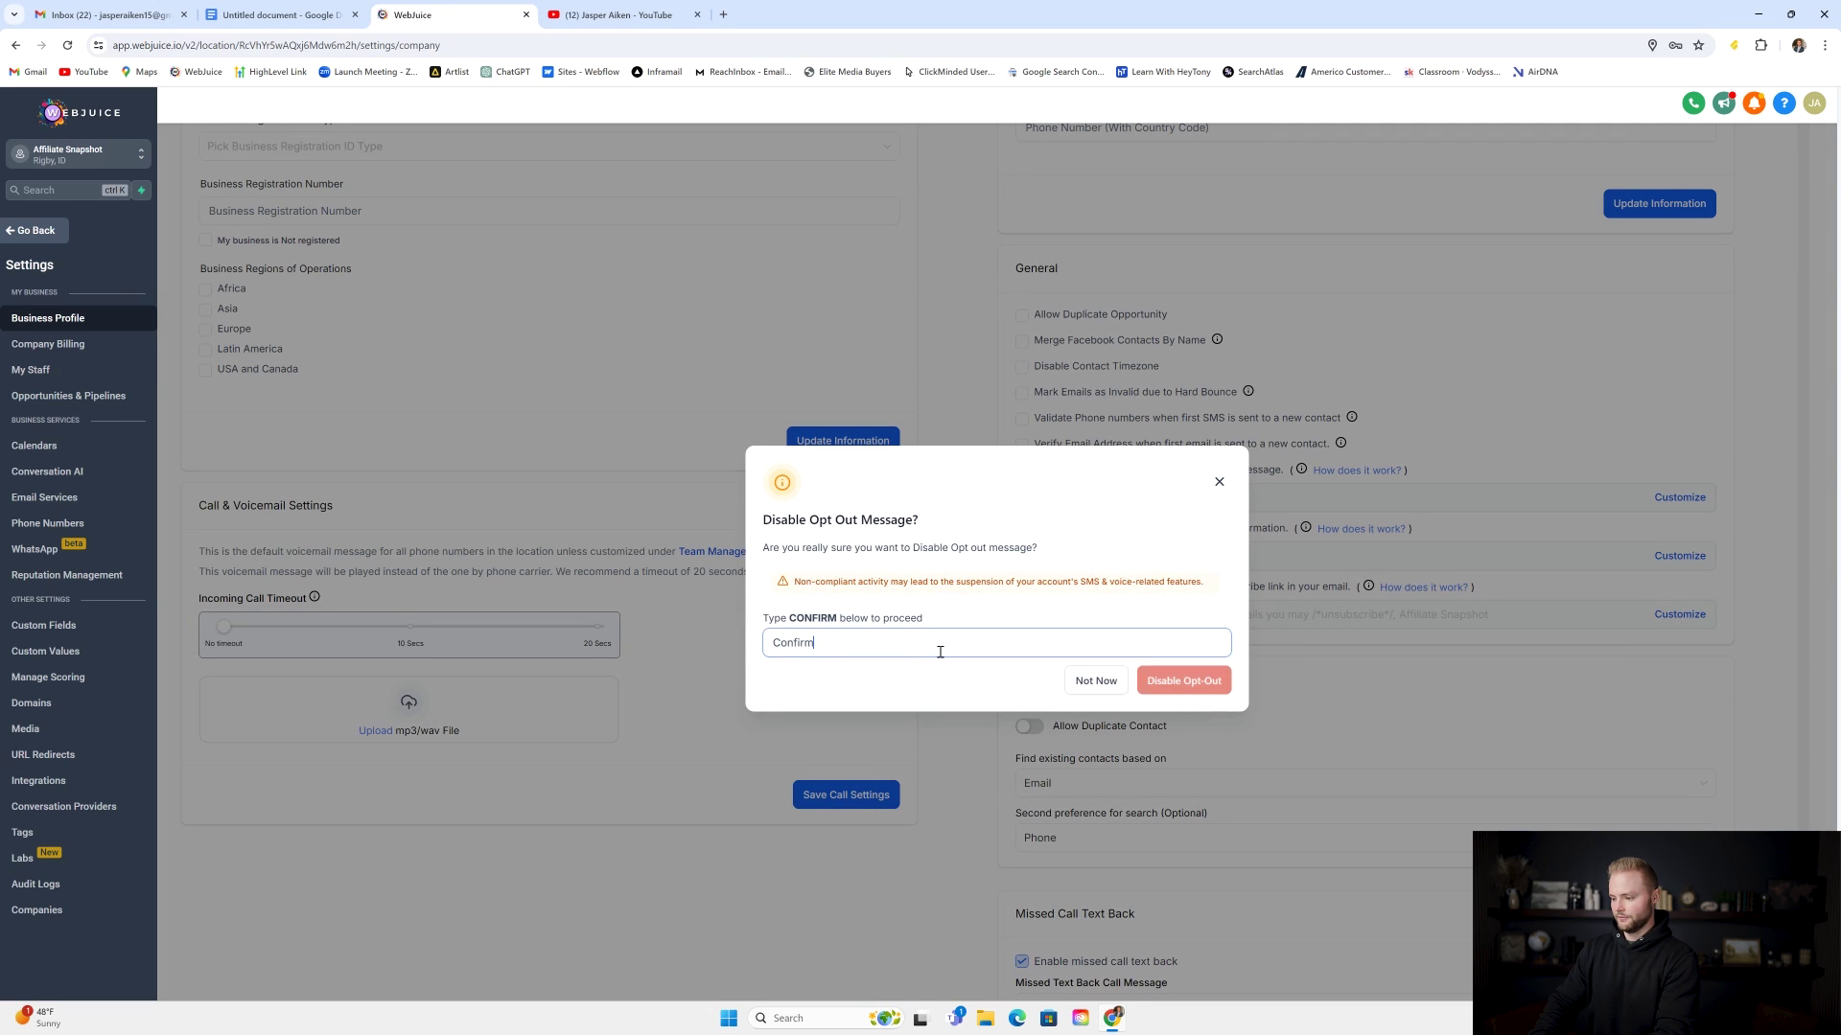
{"action": "left_click", "coordinate": [1195, 692]}
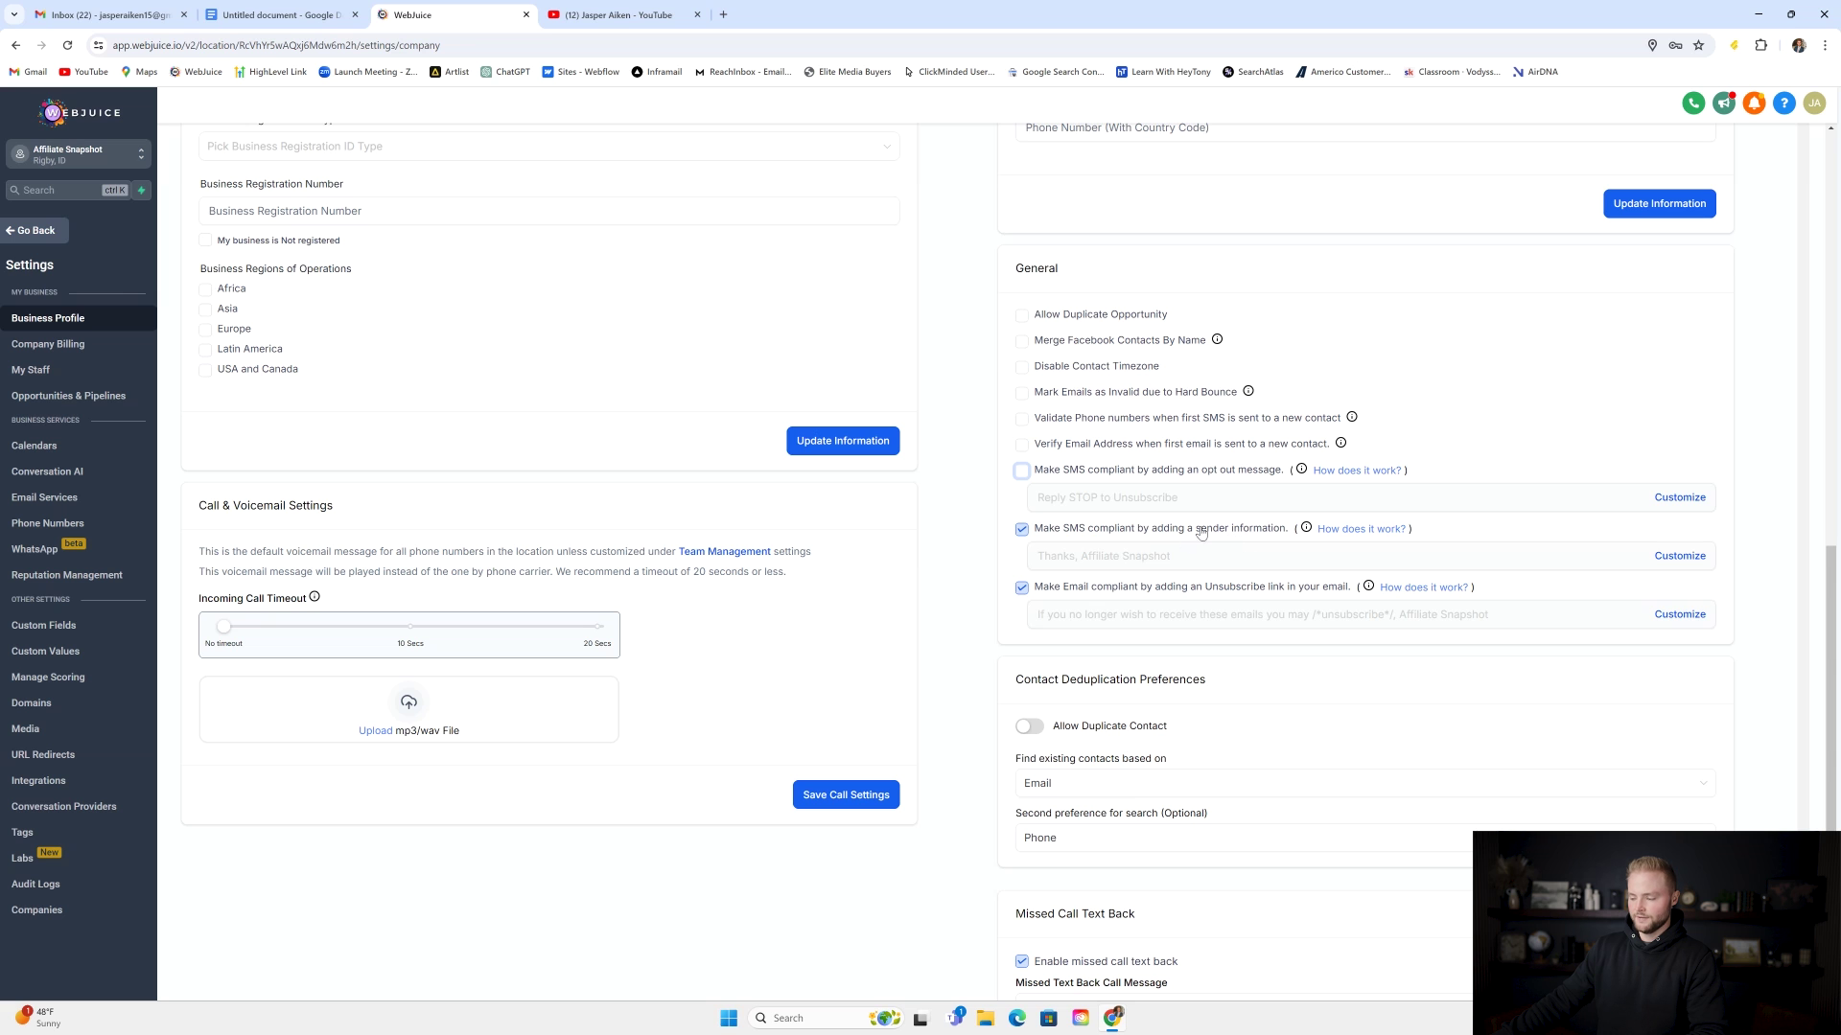
Step: Disable the SMS sender information, accepting all three confirmation statements and entering "confirm"
{"action": "left_click", "coordinate": [1023, 532]}
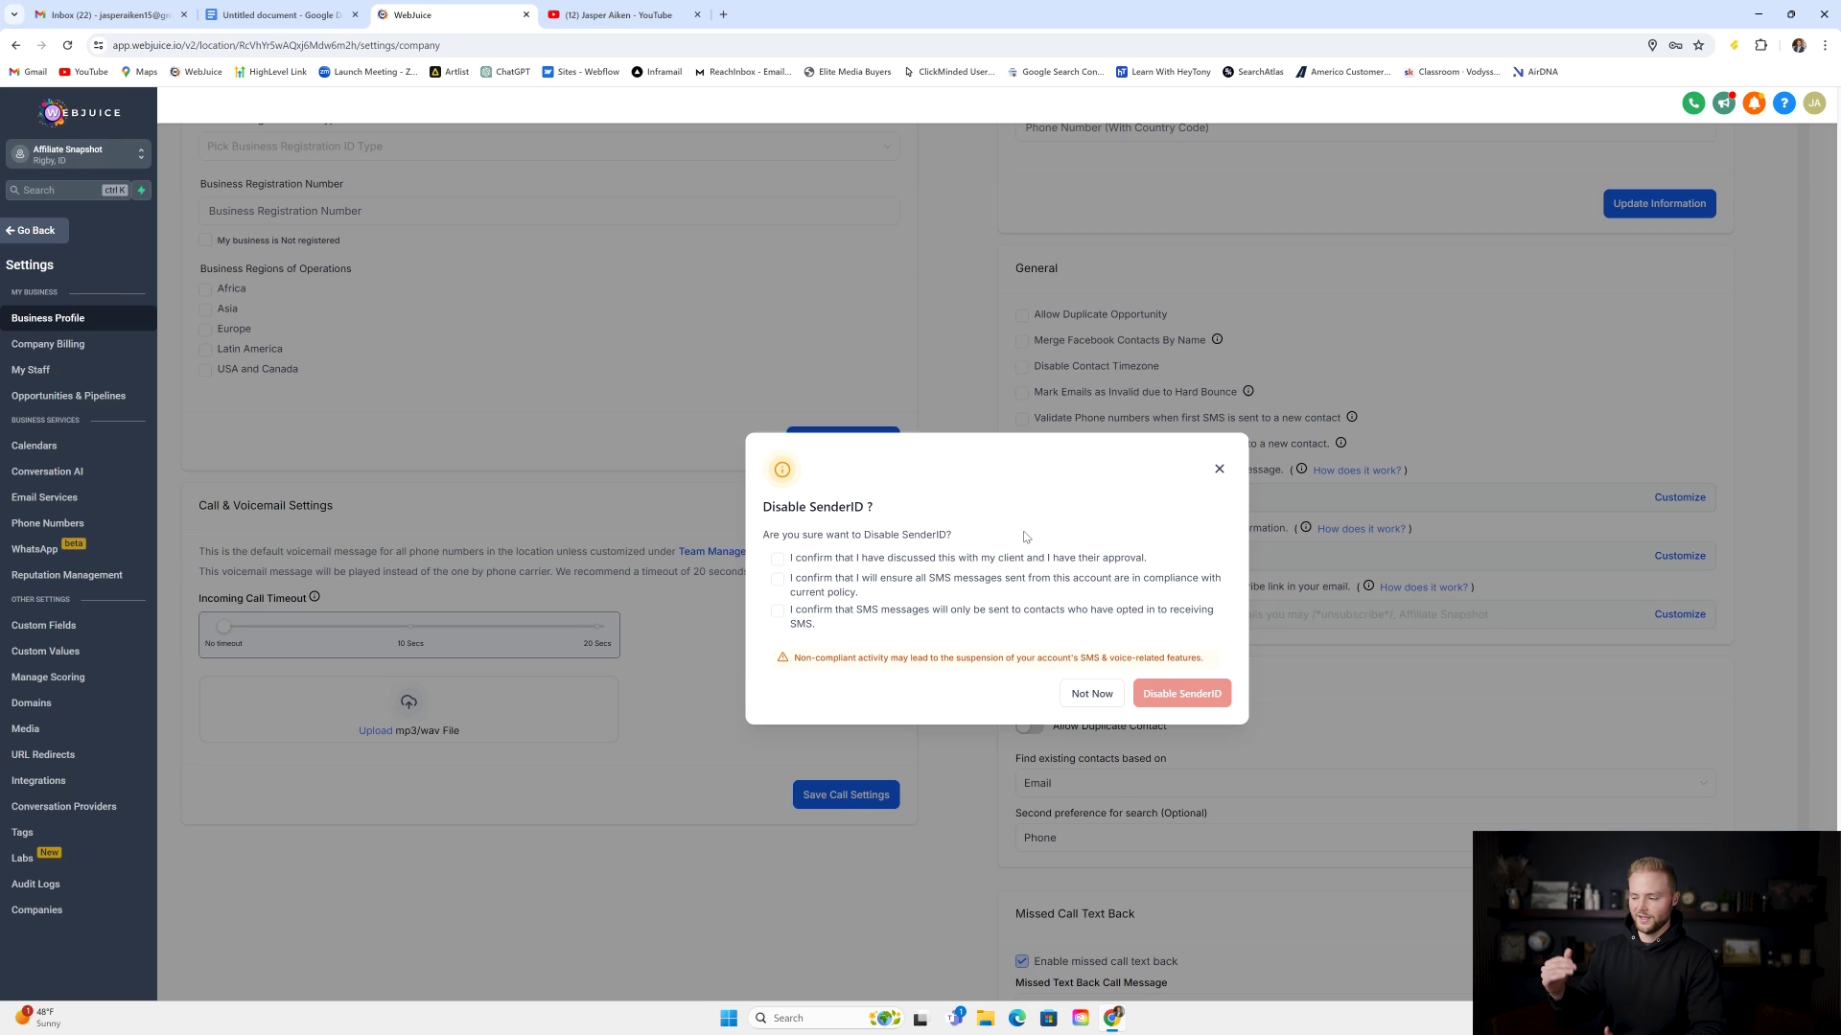
{"action": "left_click", "coordinate": [777, 559]}
{"action": "left_click", "coordinate": [778, 579]}
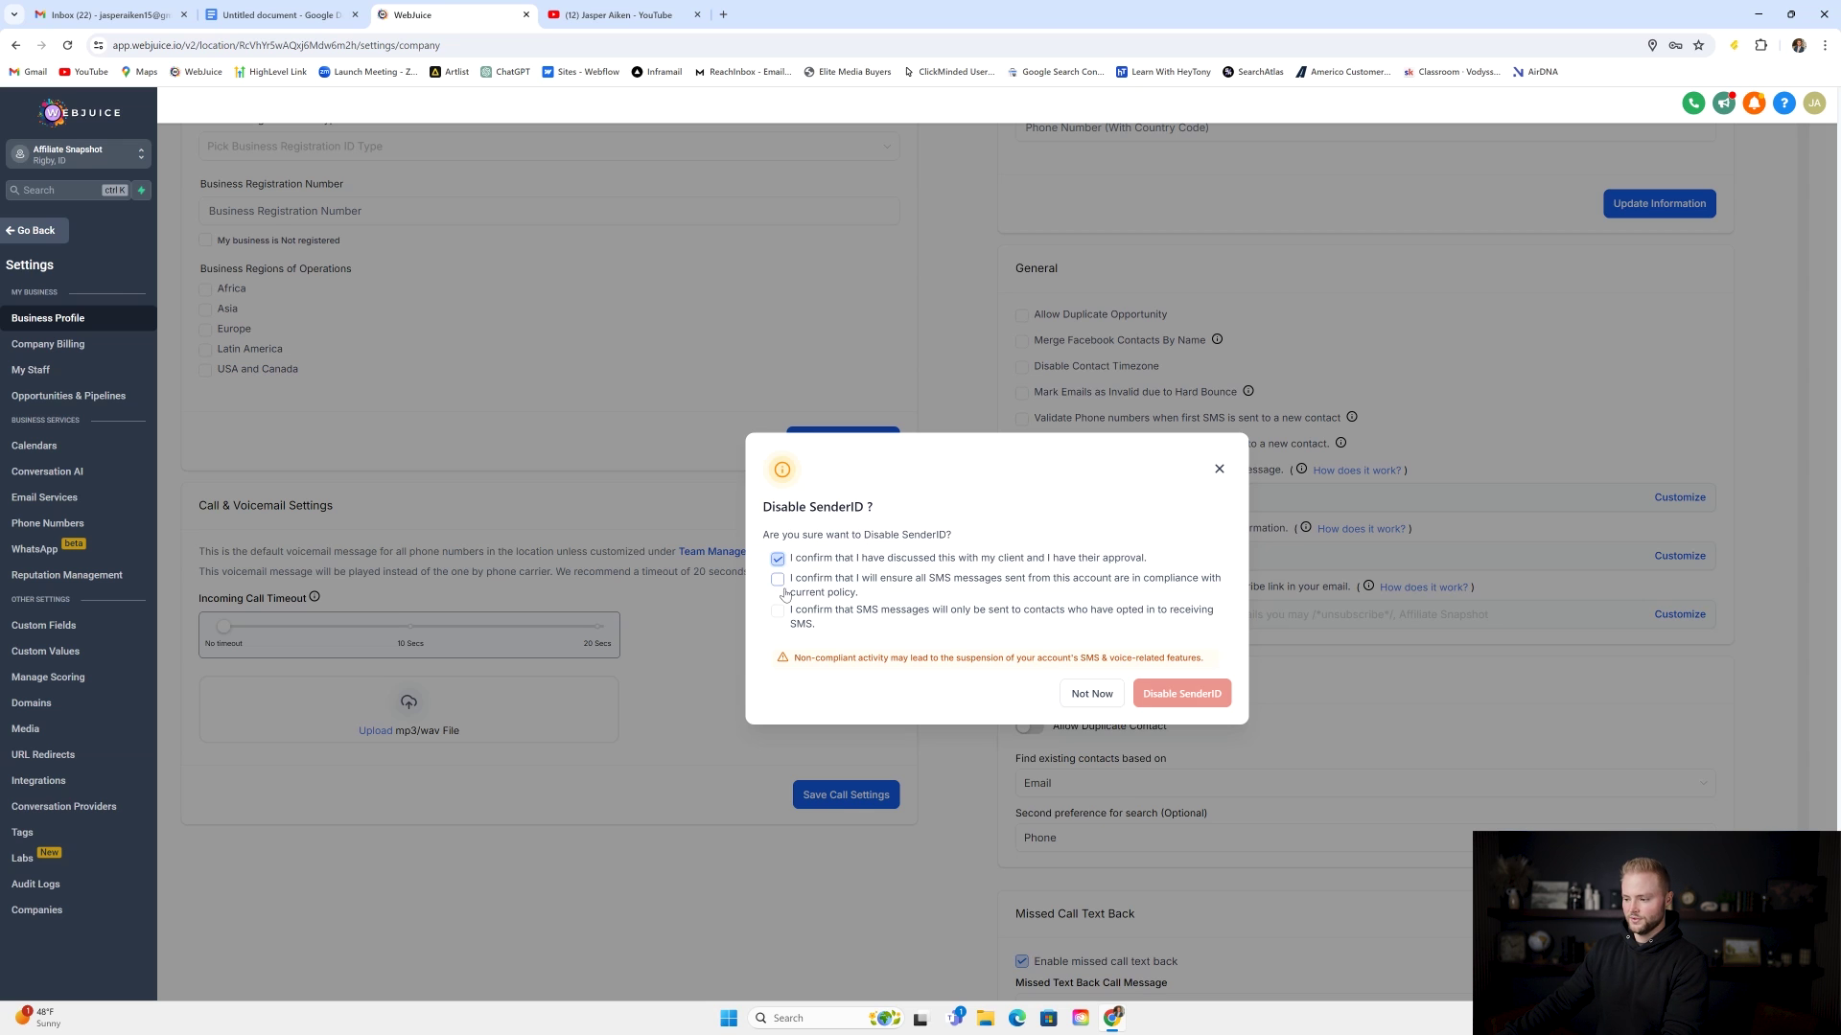
{"action": "left_click", "coordinate": [777, 611]}
{"action": "left_click", "coordinate": [1181, 693]}
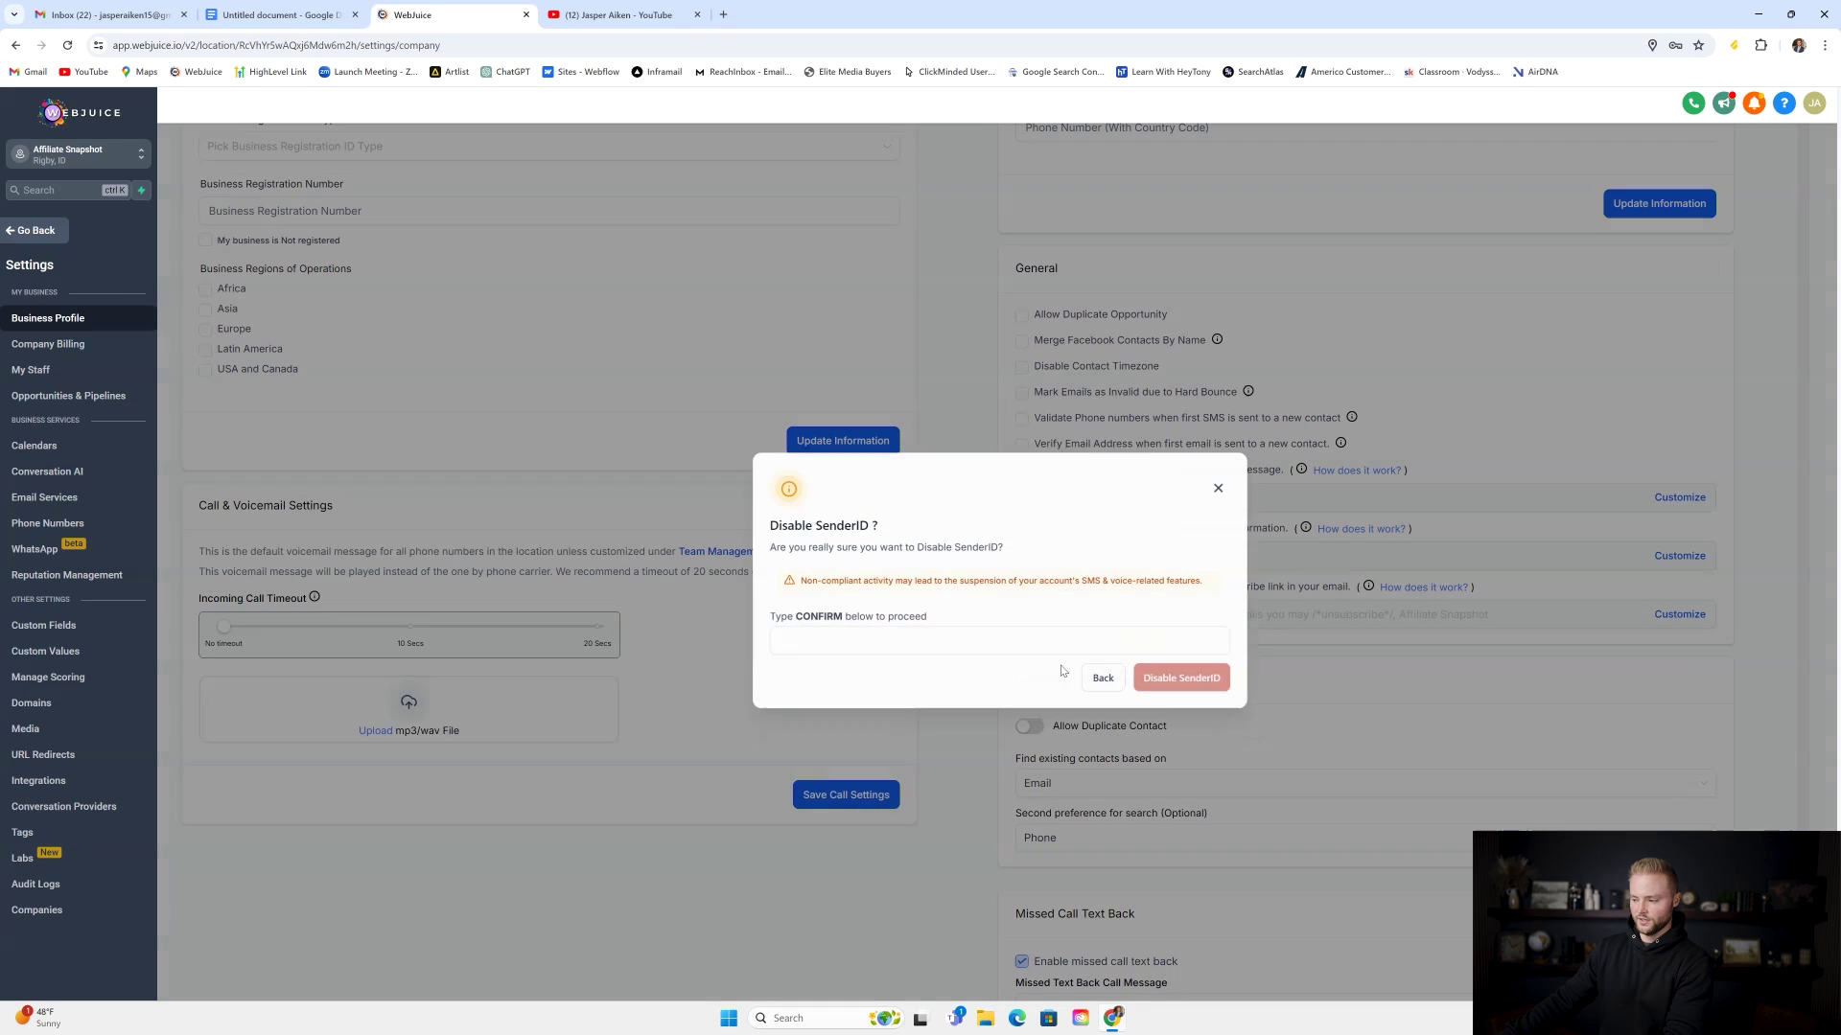
{"action": "type", "text": "confirm"}
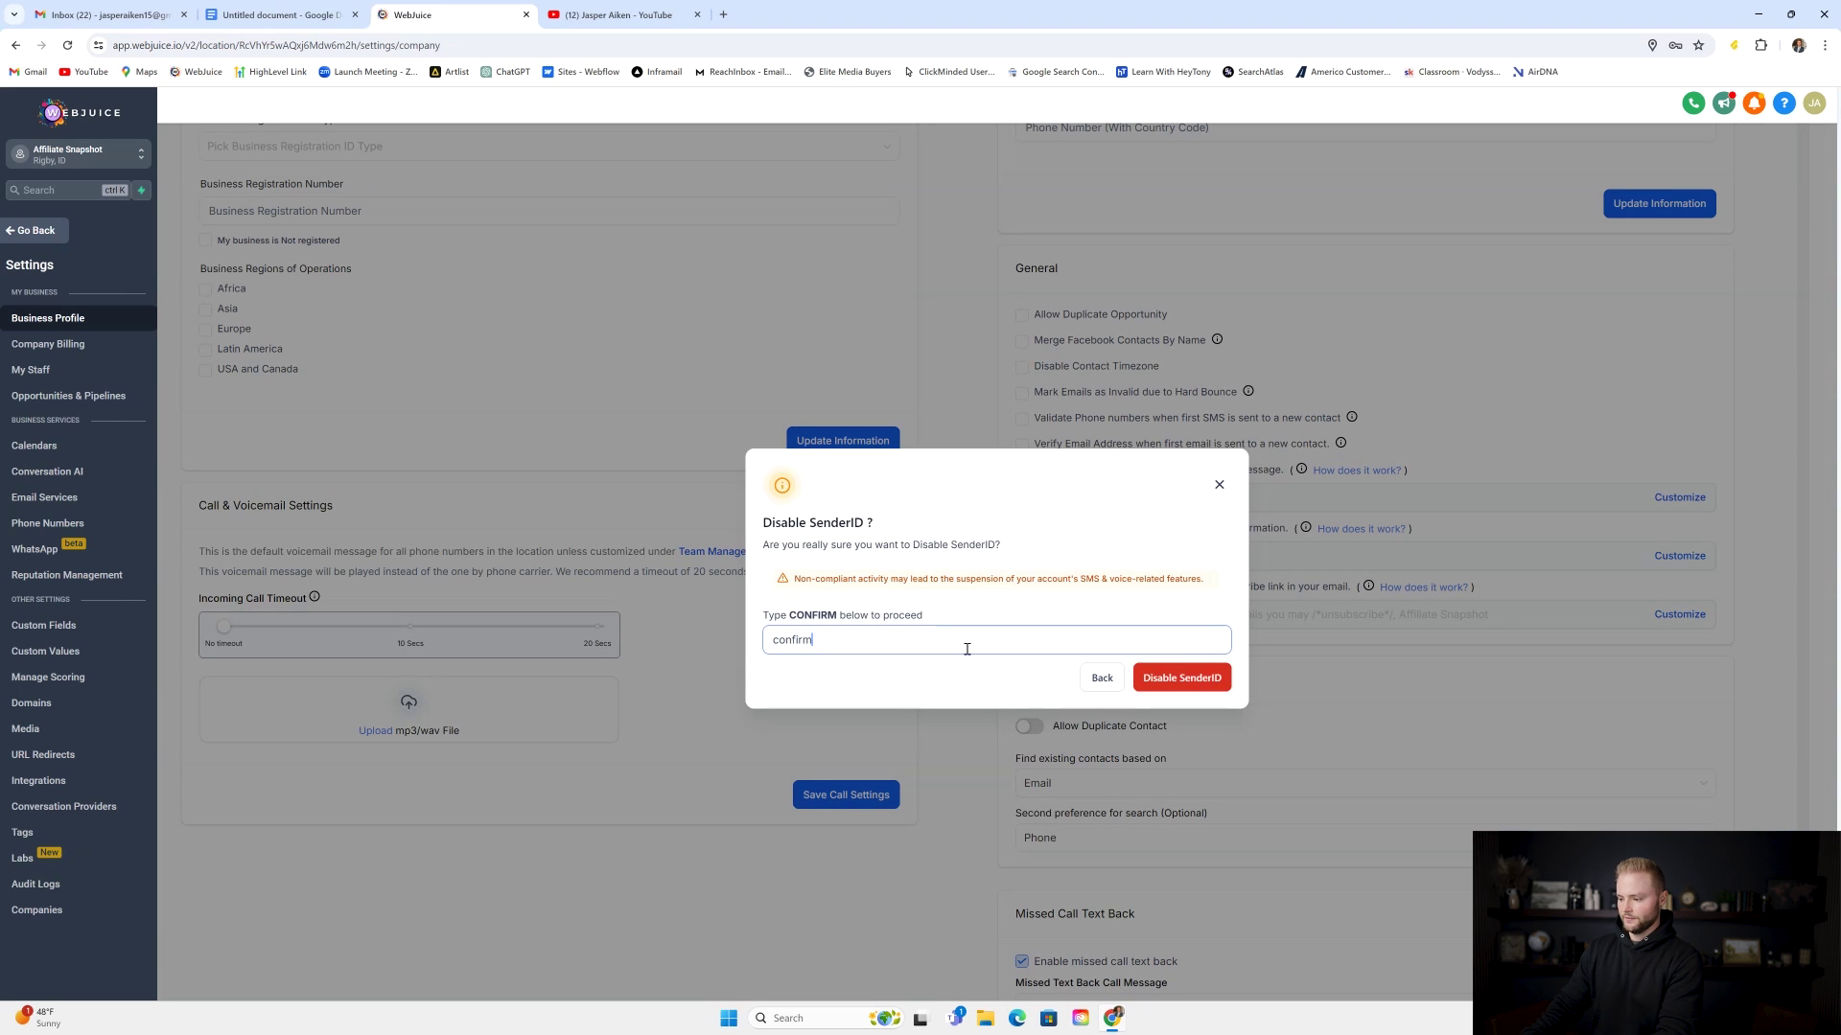
{"action": "left_click", "coordinate": [1213, 678]}
Step: Review the Missed Call Text Back section and its call message
{"action": "scroll", "coordinate": [1198, 690], "scroll_direction": "down", "scroll_amount": 3}
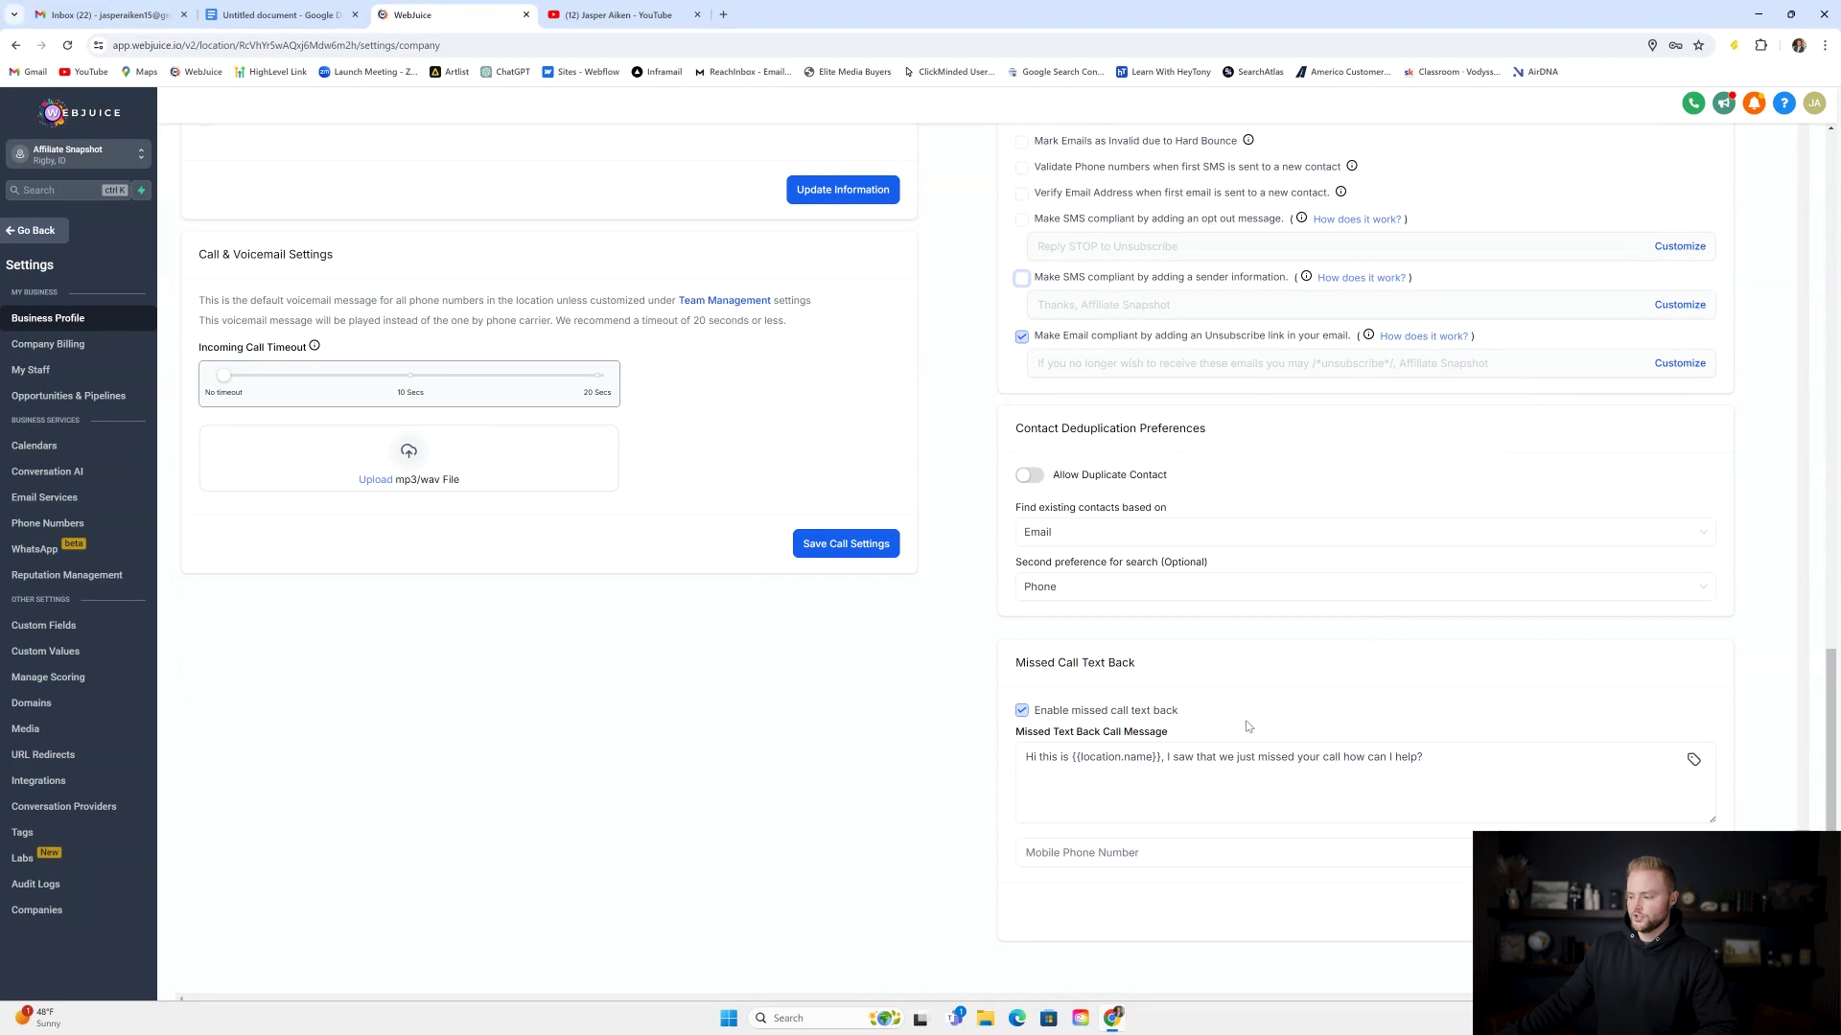
{"action": "left_click", "coordinate": [1023, 772]}
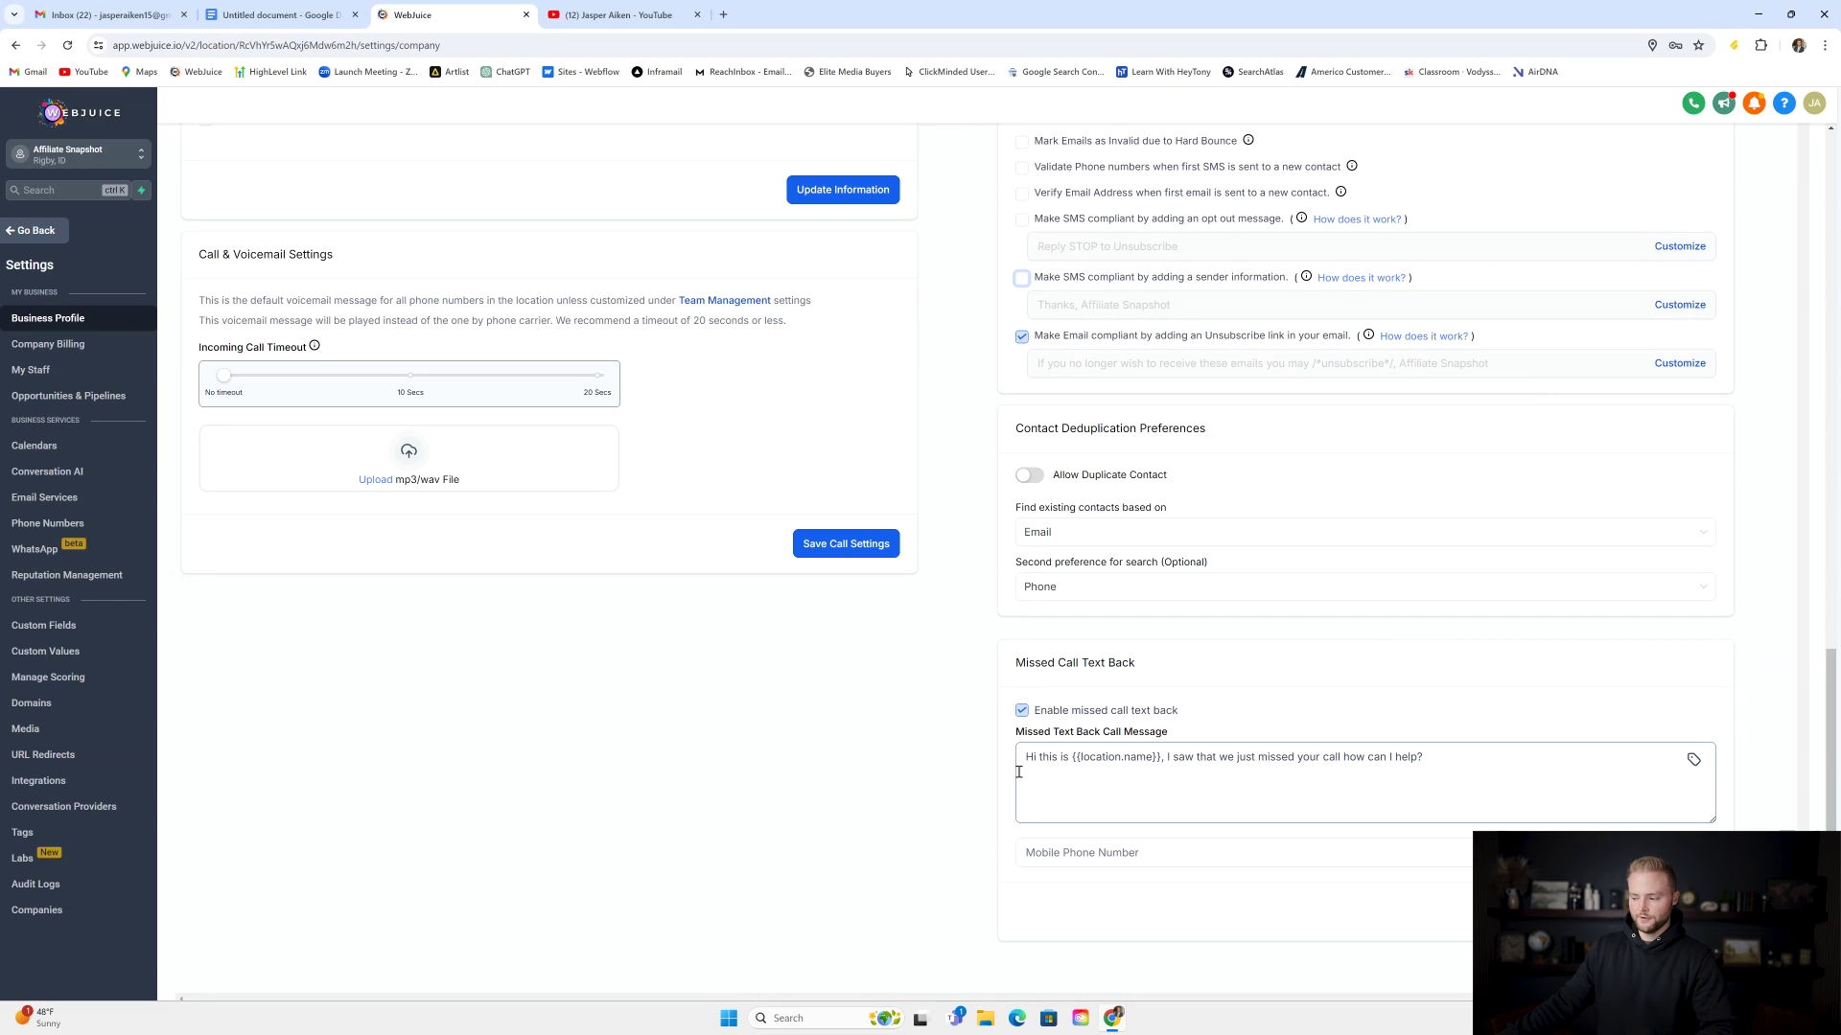
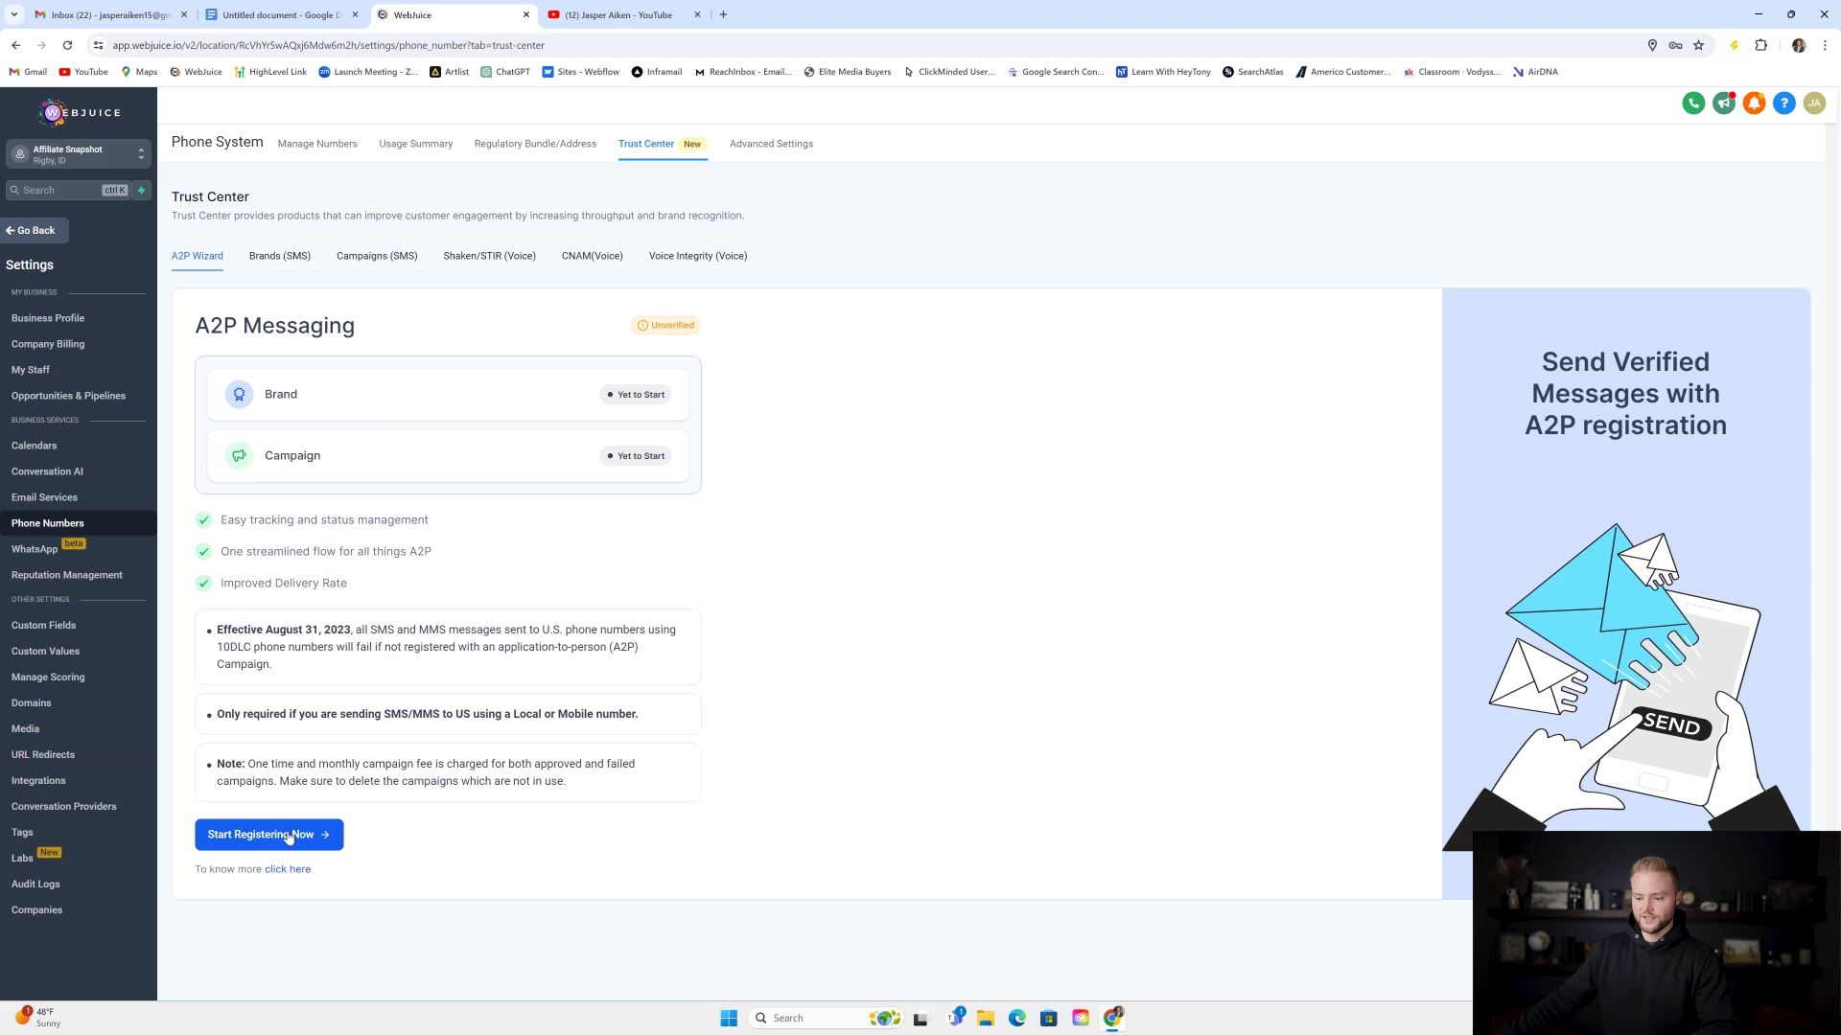
Step: Start the A2P registration for a US or Canadian business that has a tax ID and proceed to Business Details
{"action": "left_click", "coordinate": [280, 836]}
{"action": "left_click", "coordinate": [479, 611]}
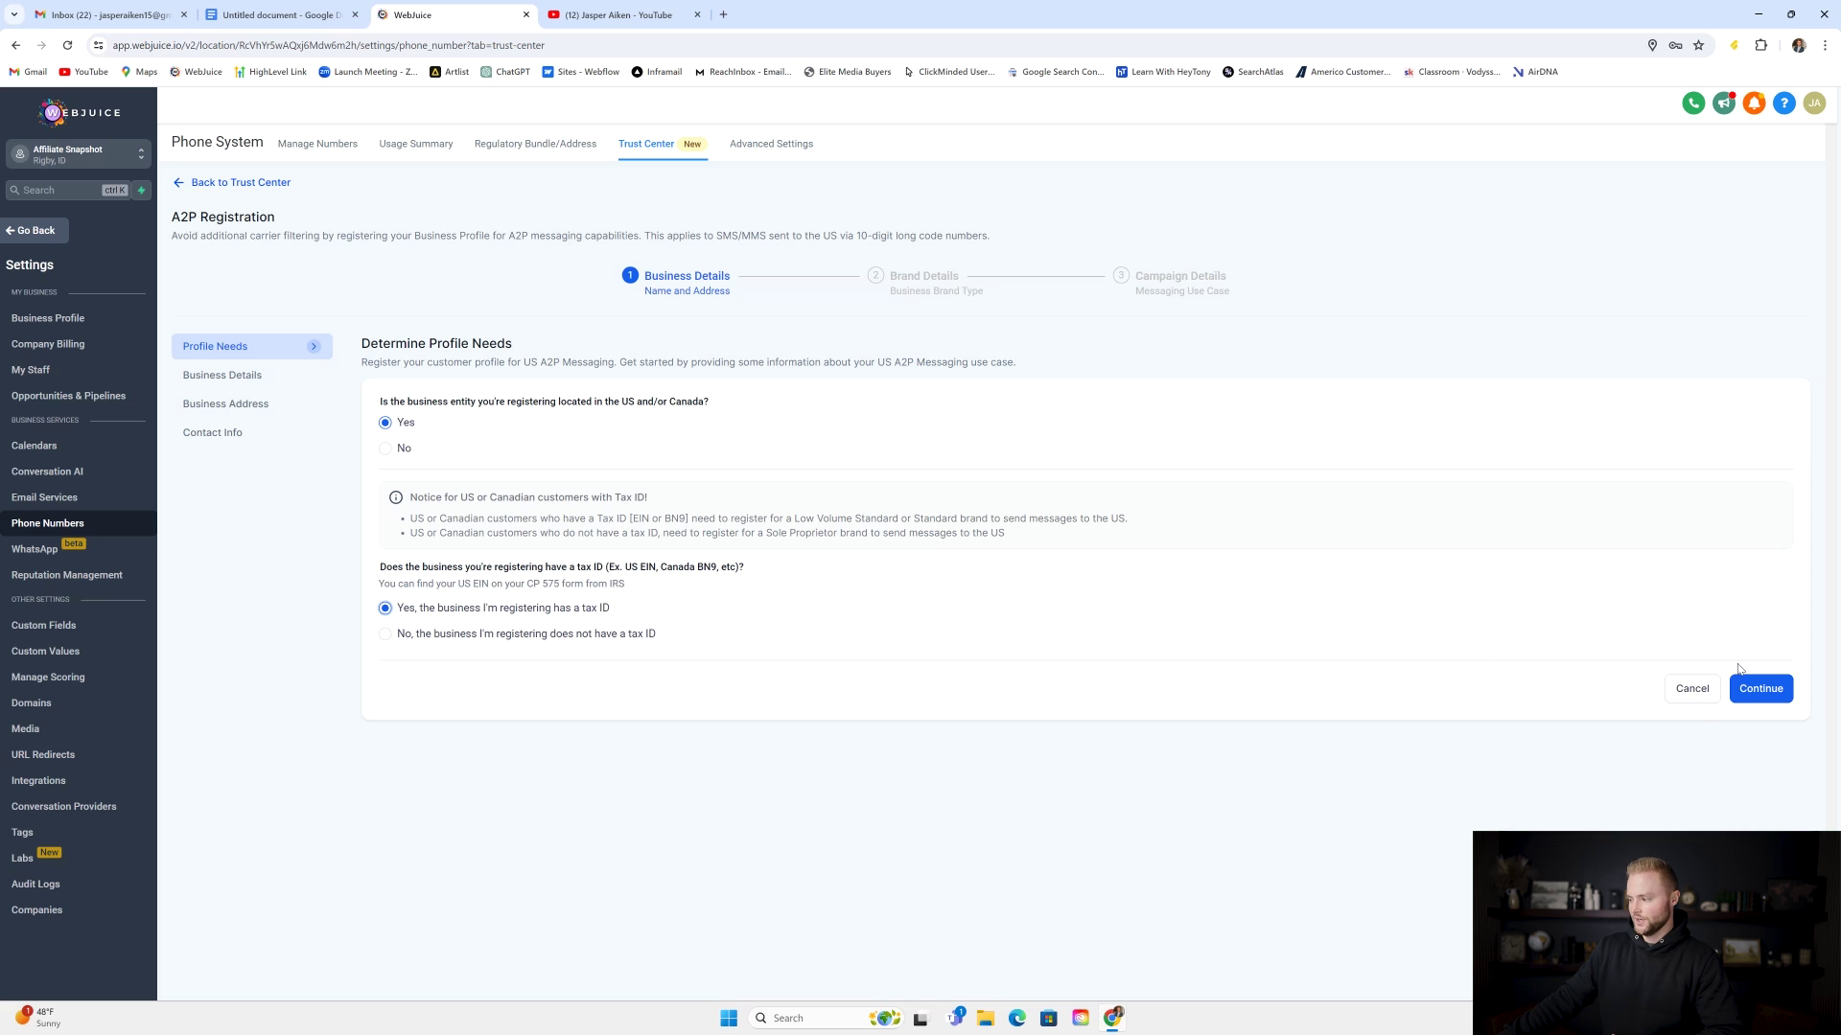
{"action": "left_click", "coordinate": [1760, 689]}
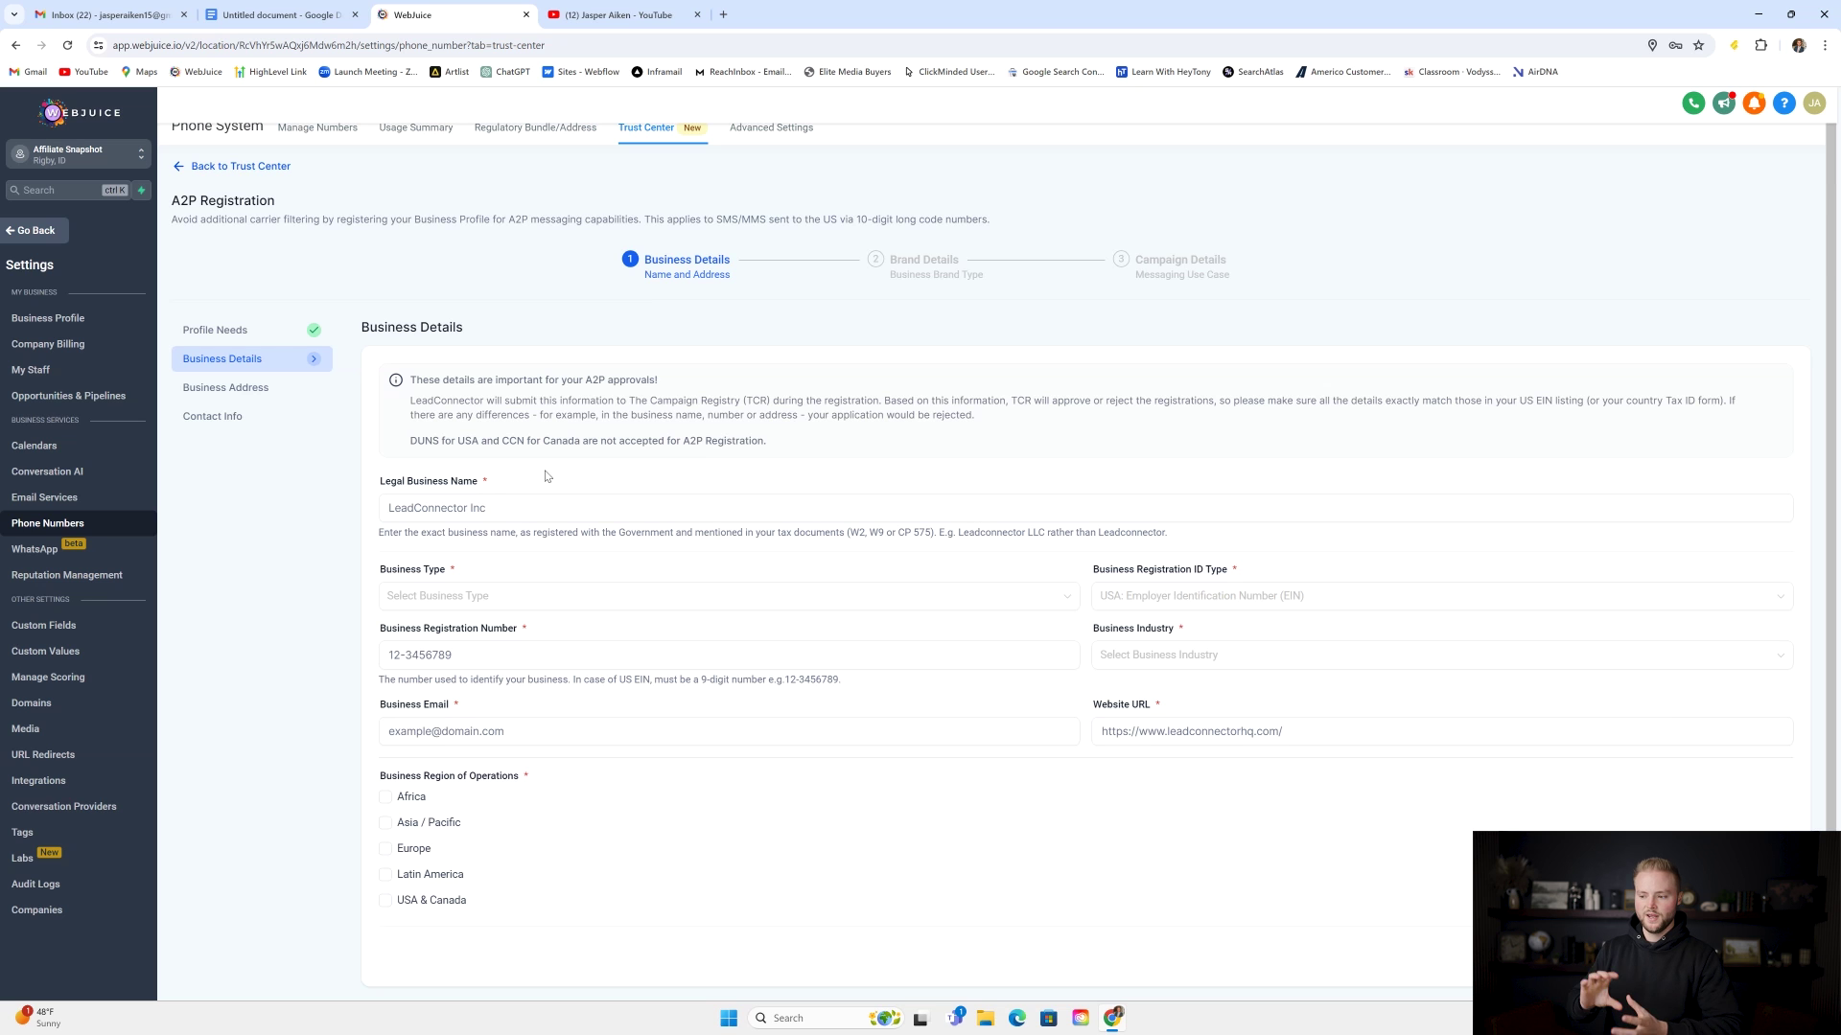
Step: Examine the A2P Business Details form, including the legal business name, registration number and website URL fields
{"action": "left_click", "coordinate": [495, 509]}
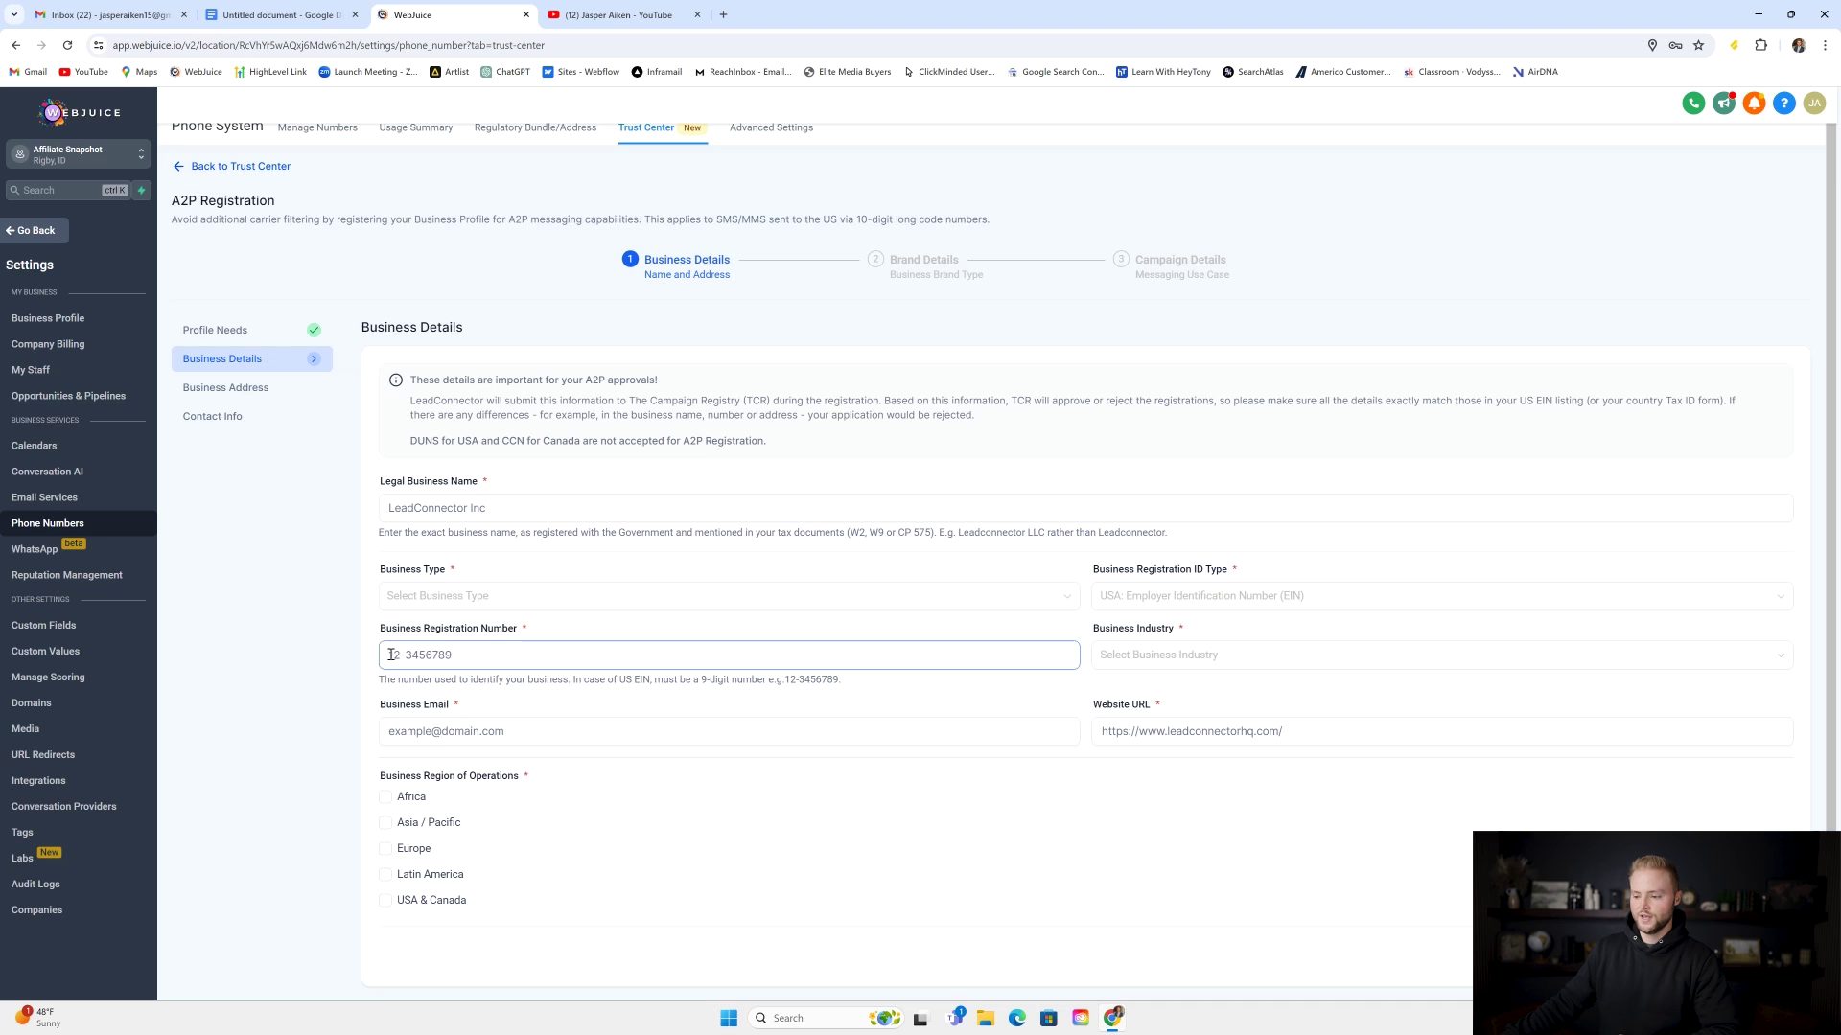
{"action": "left_click", "coordinate": [425, 518]}
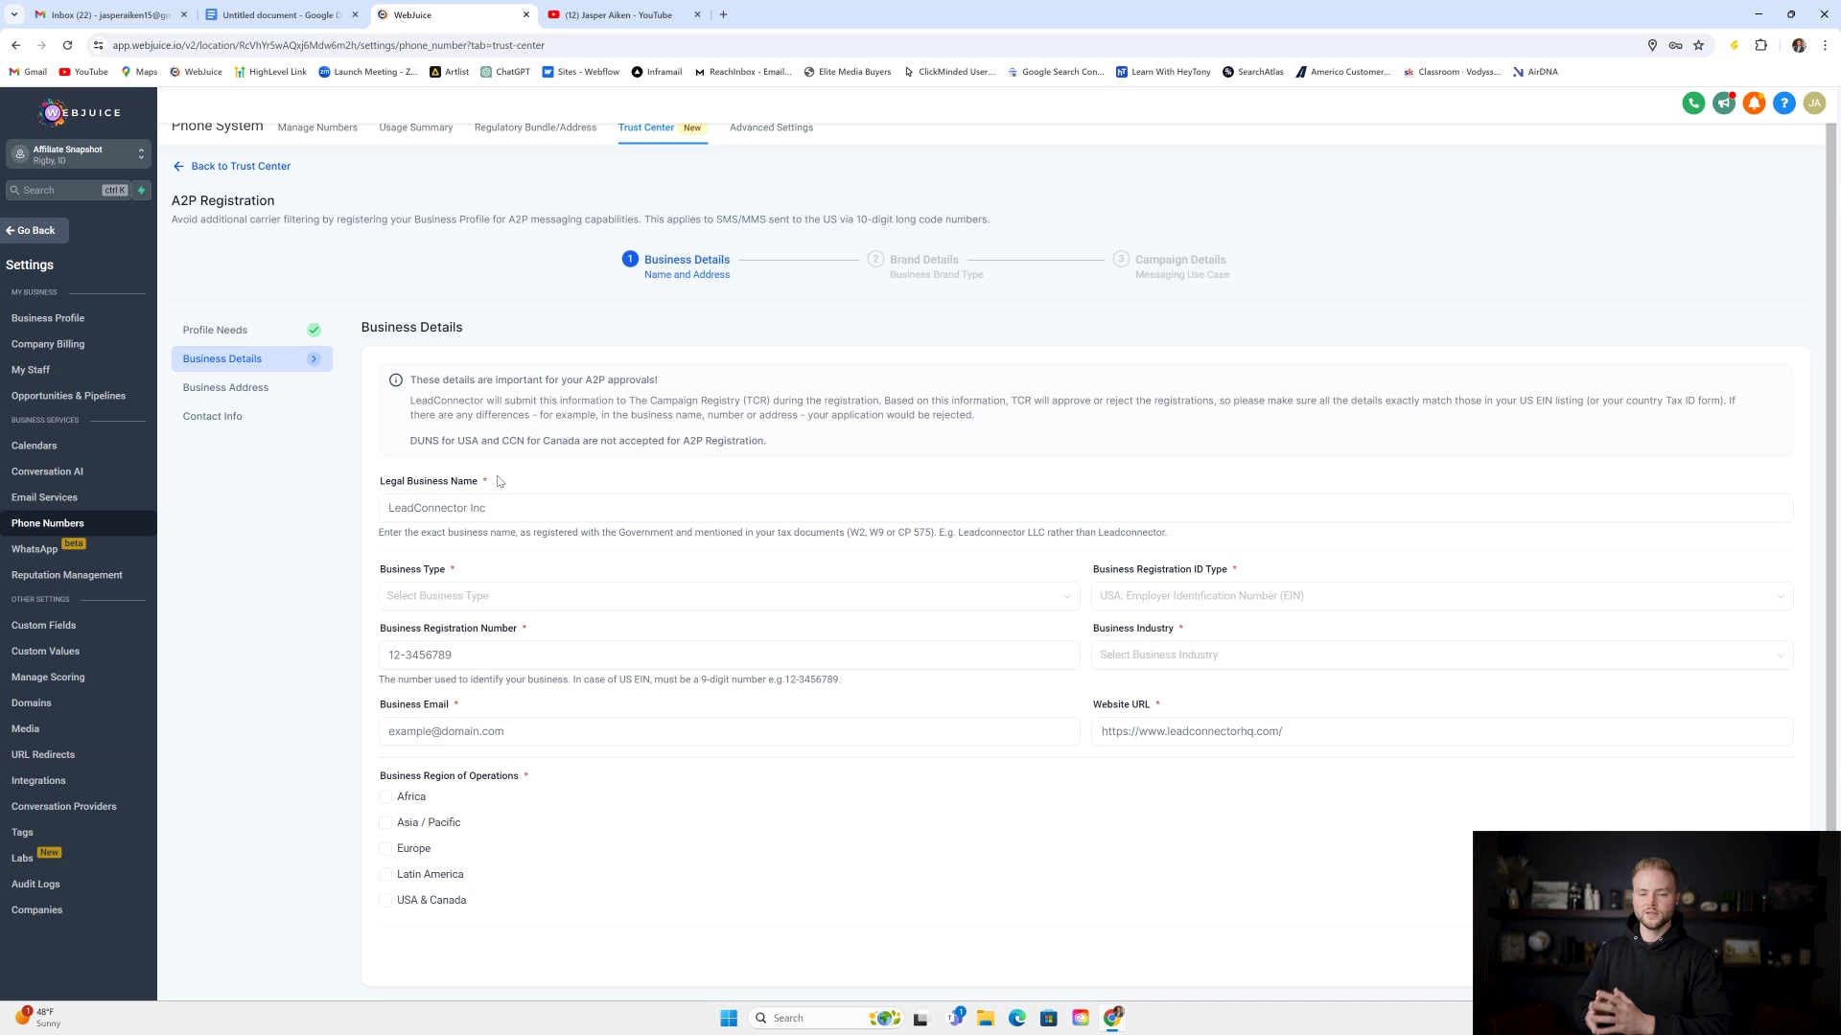
{"action": "left_click", "coordinate": [458, 652]}
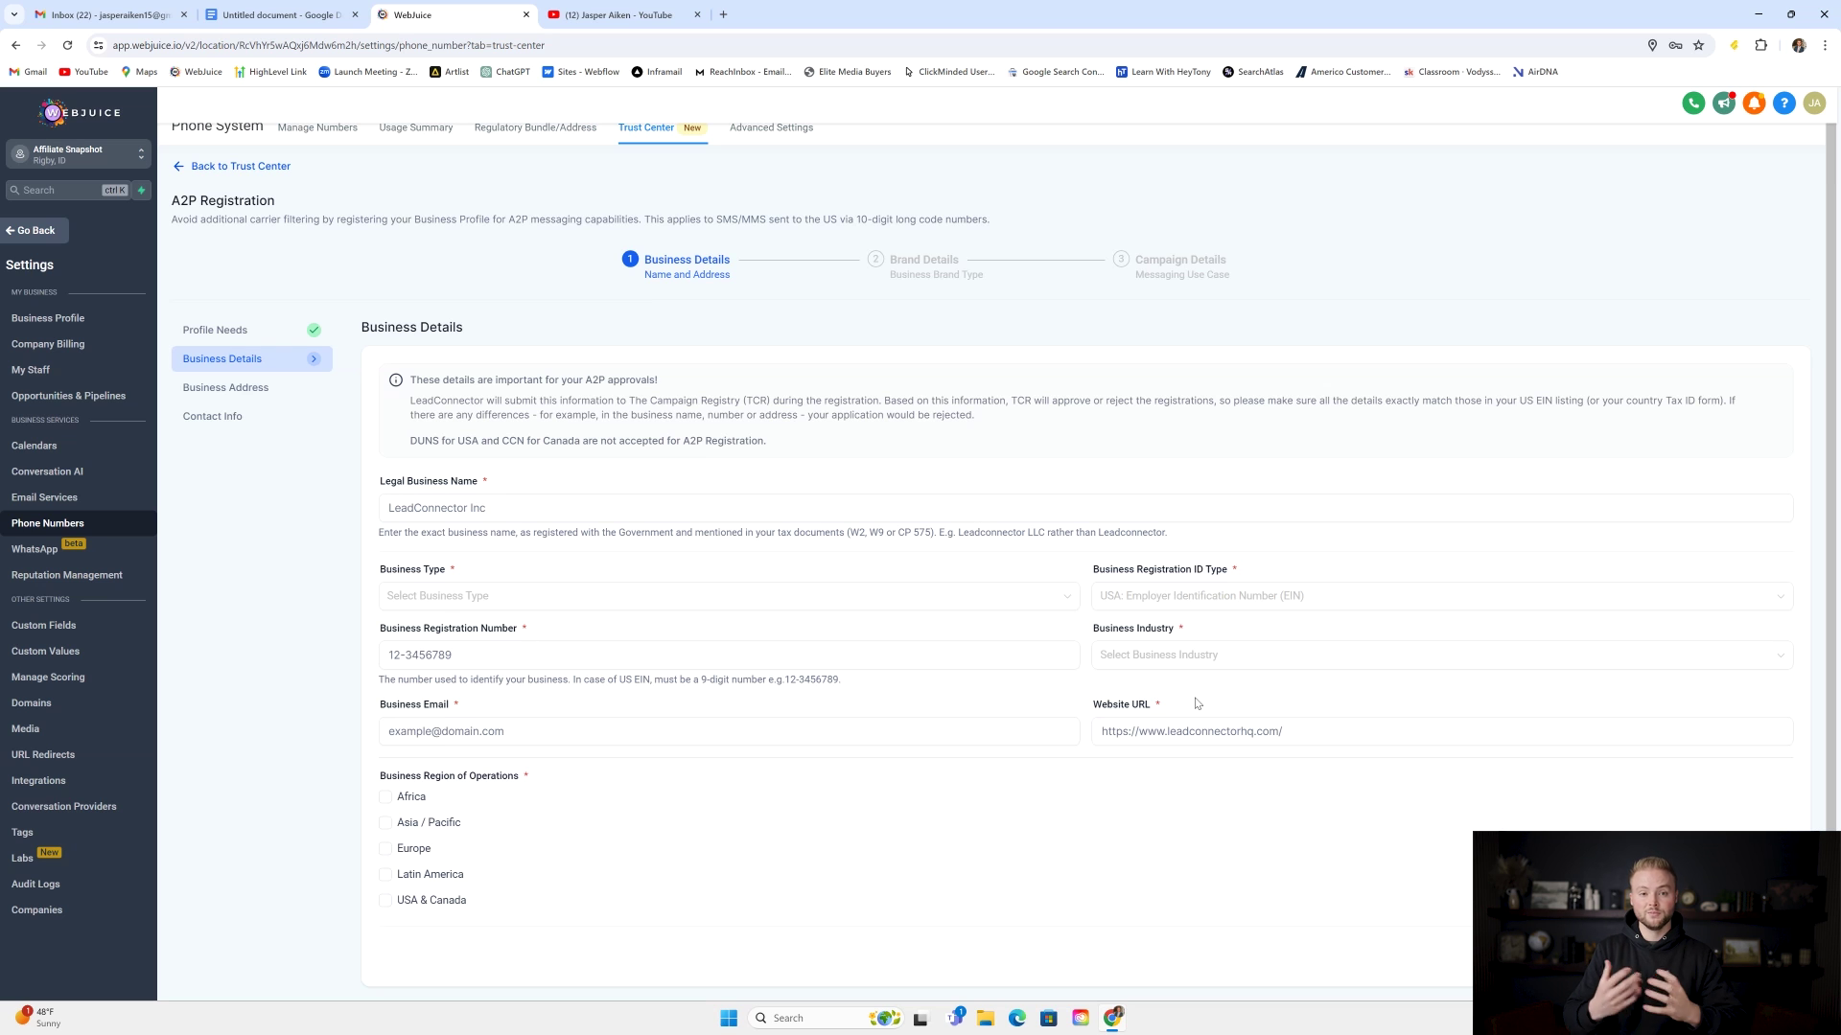
{"action": "left_click", "coordinate": [1151, 733]}
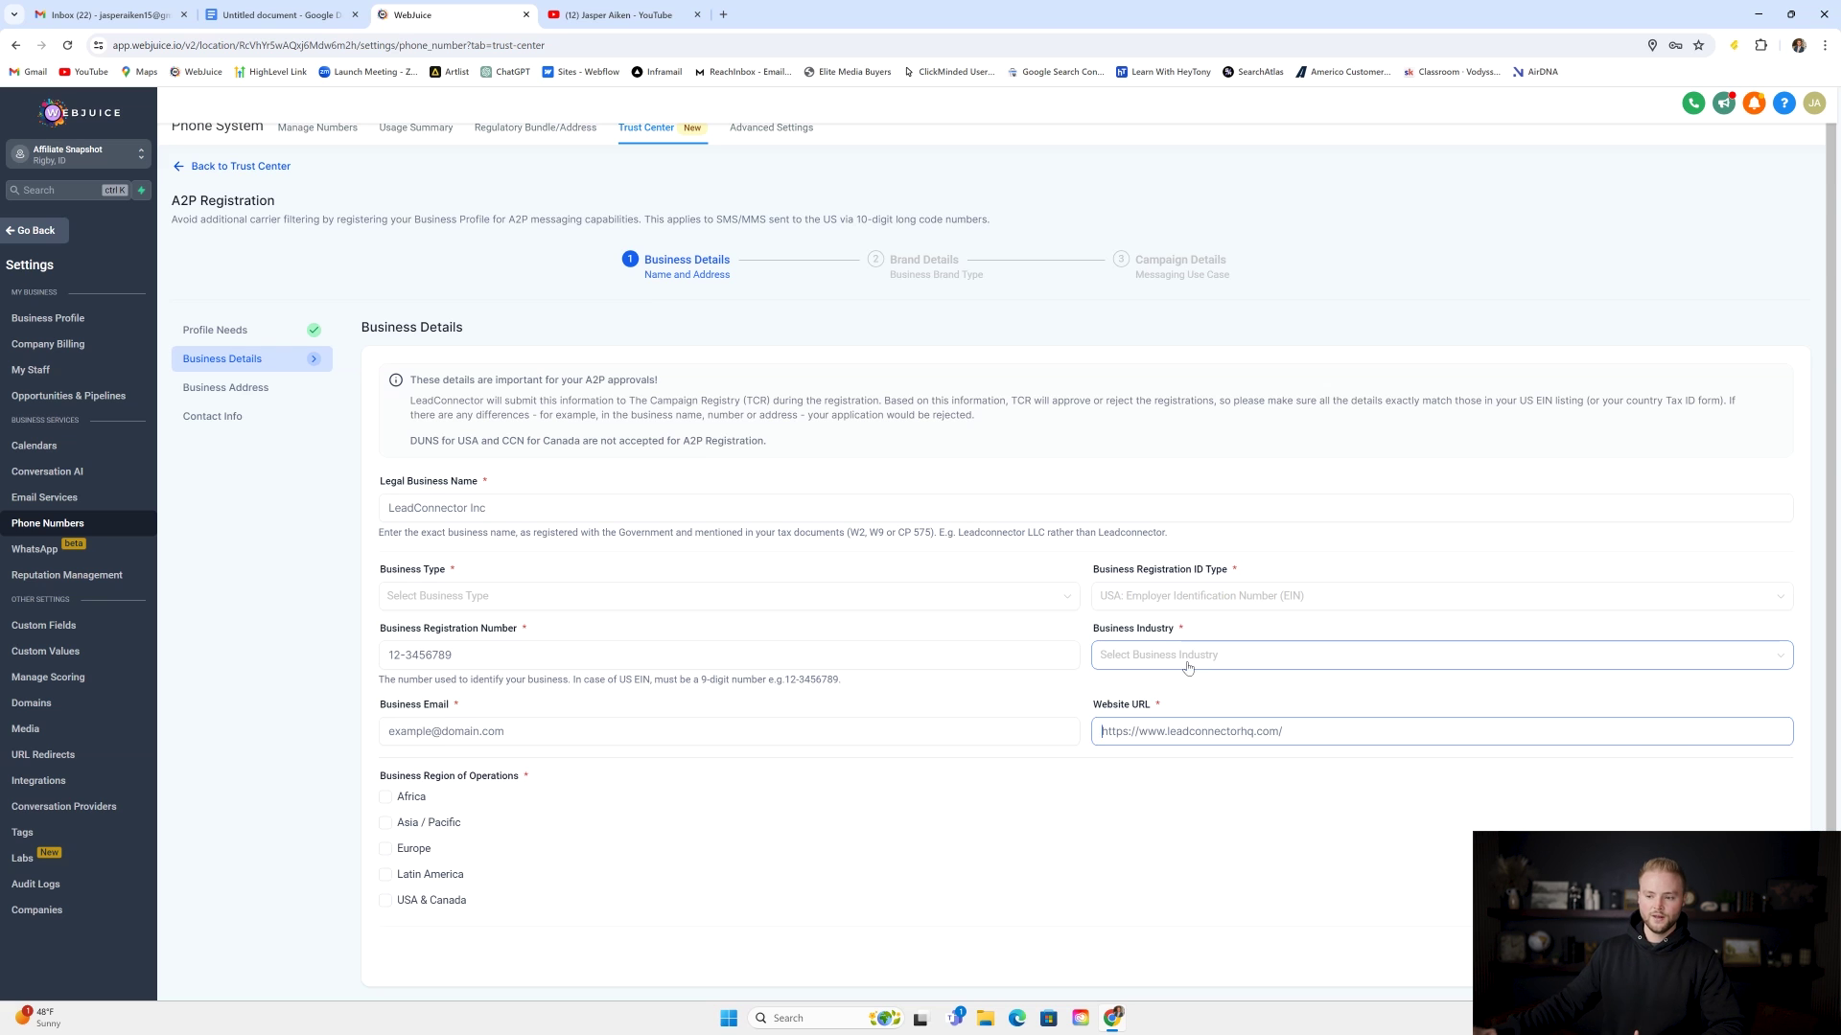
Step: Leave the settings and look at the Websites area within Sites
{"action": "left_click", "coordinate": [36, 230]}
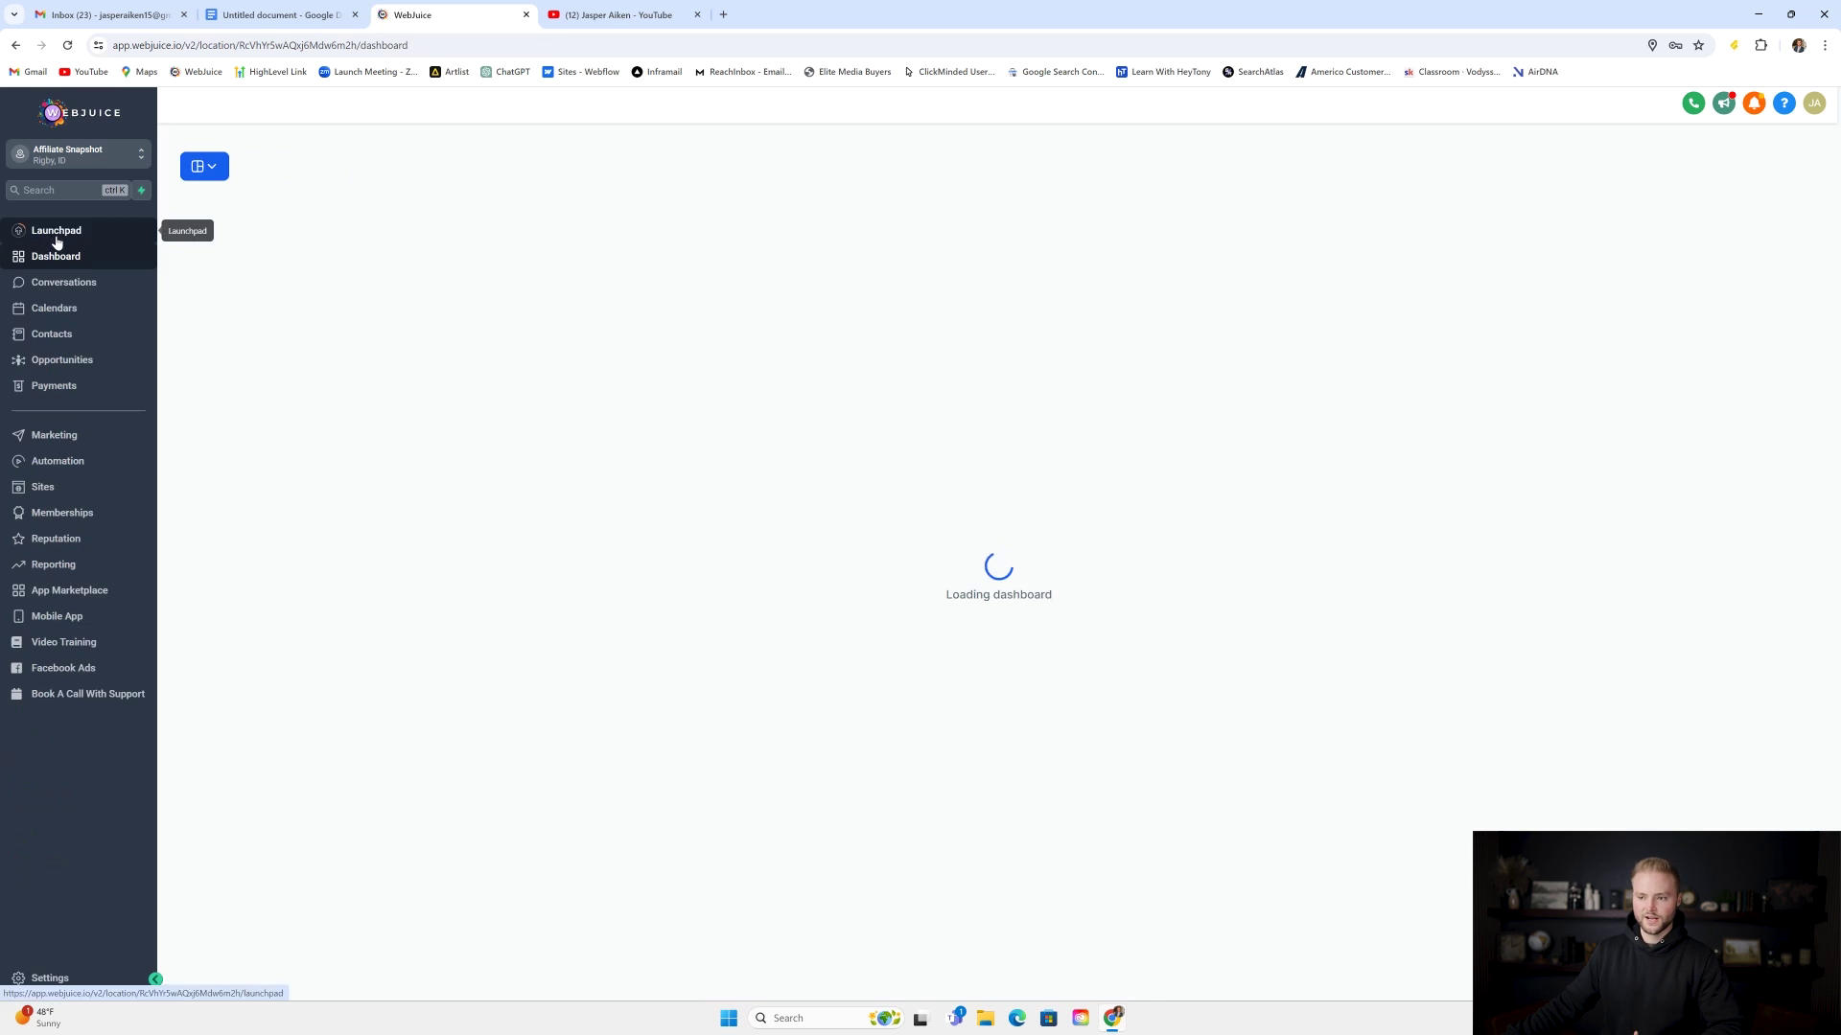
{"action": "left_click", "coordinate": [65, 484]}
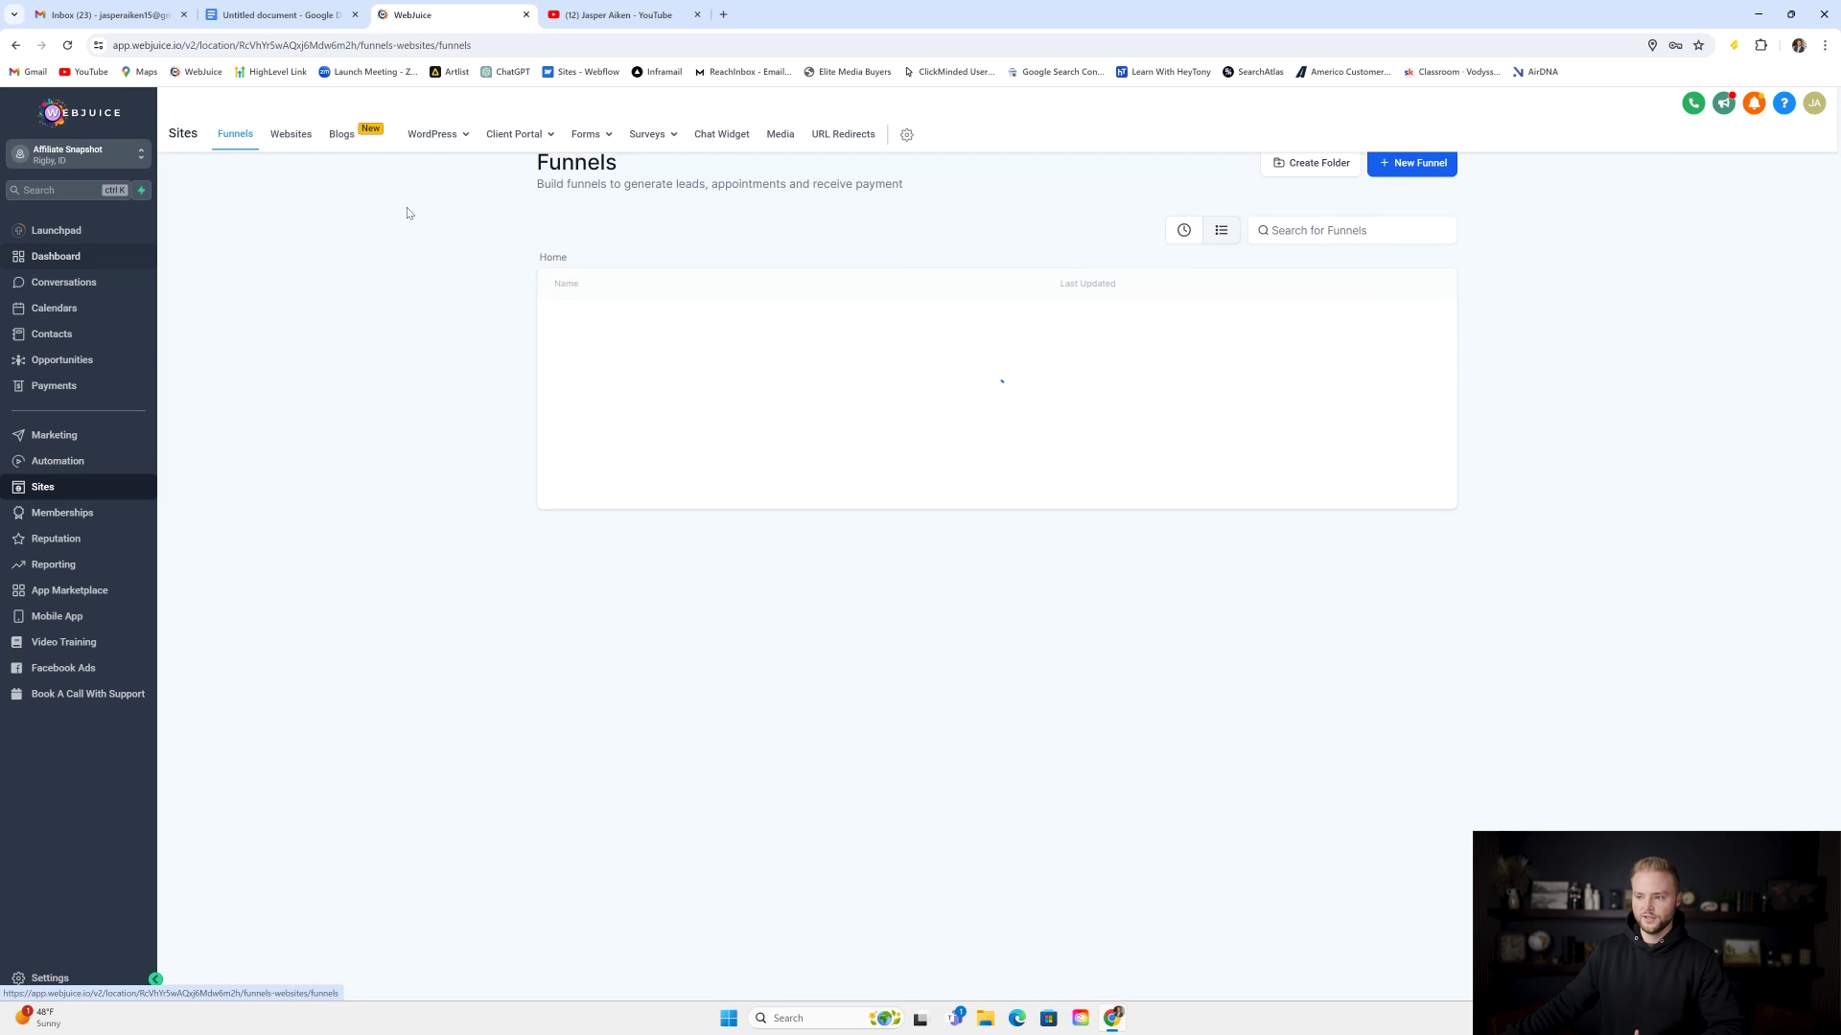
{"action": "left_click", "coordinate": [287, 137]}
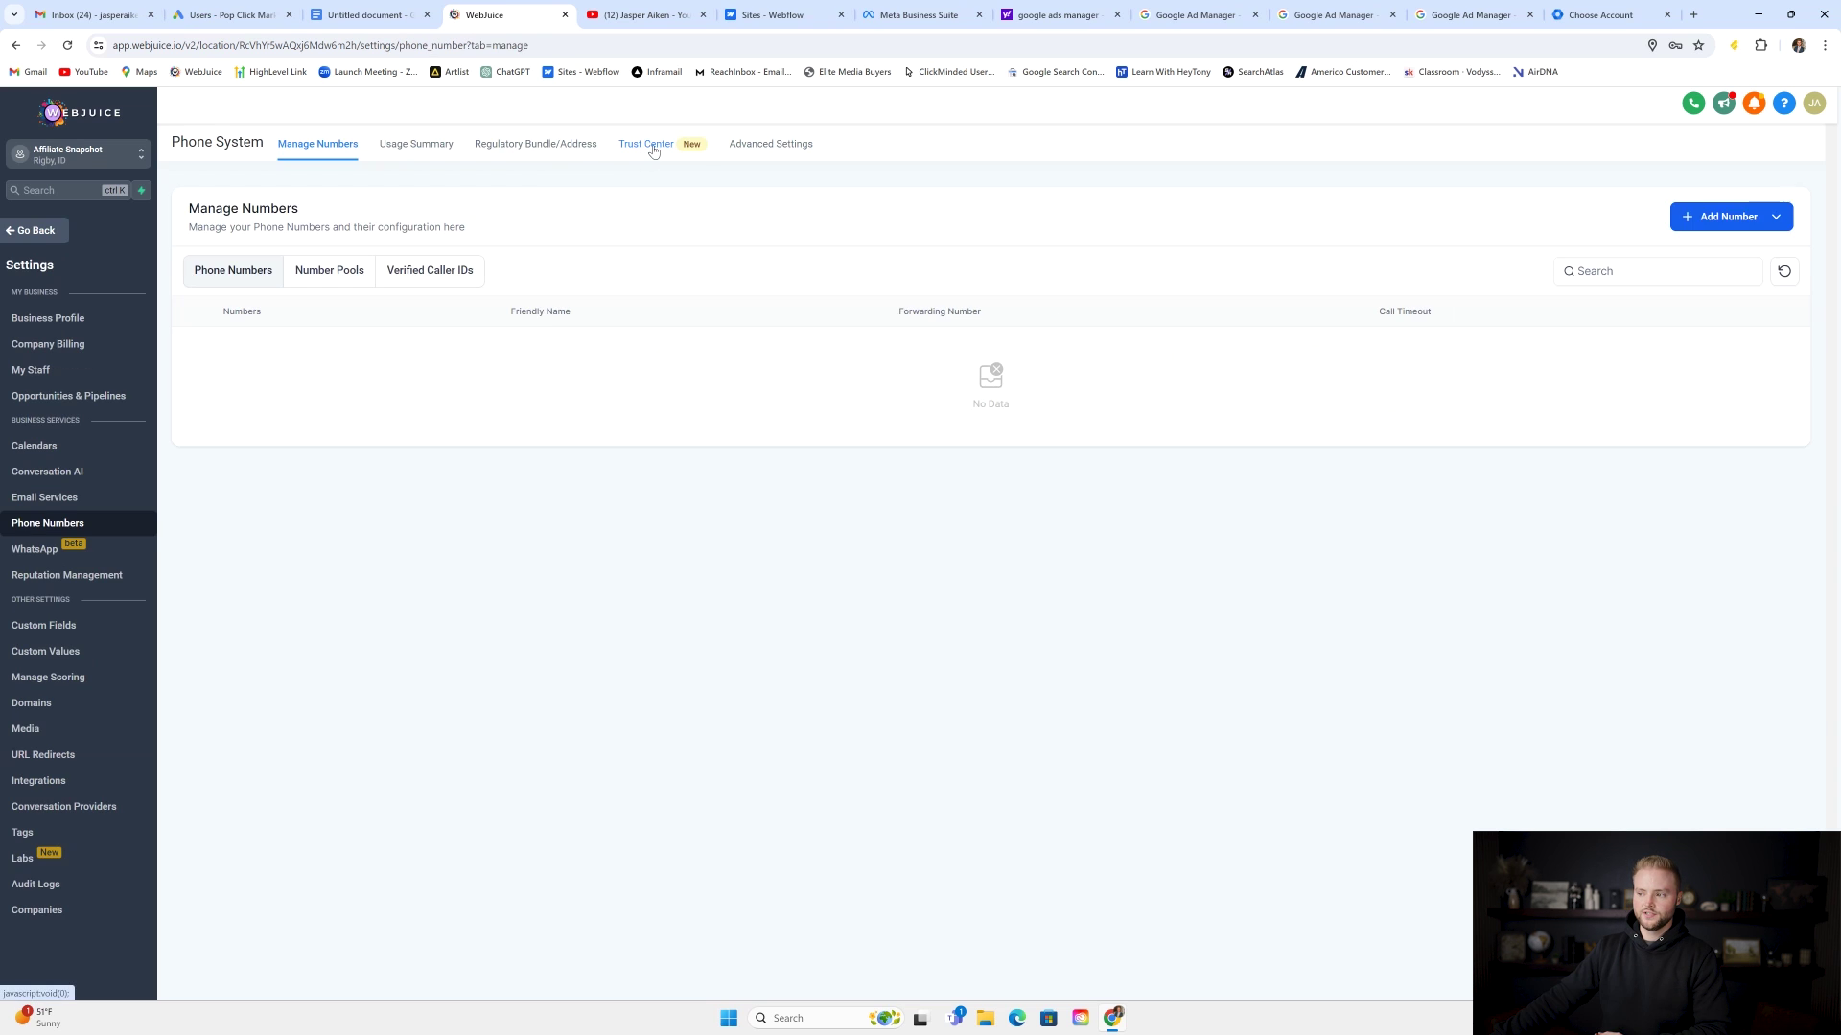
Step: Look over the A2P Messaging page in the Trust Center and open the purchase dialog for a new phone number
{"action": "left_click", "coordinate": [652, 144]}
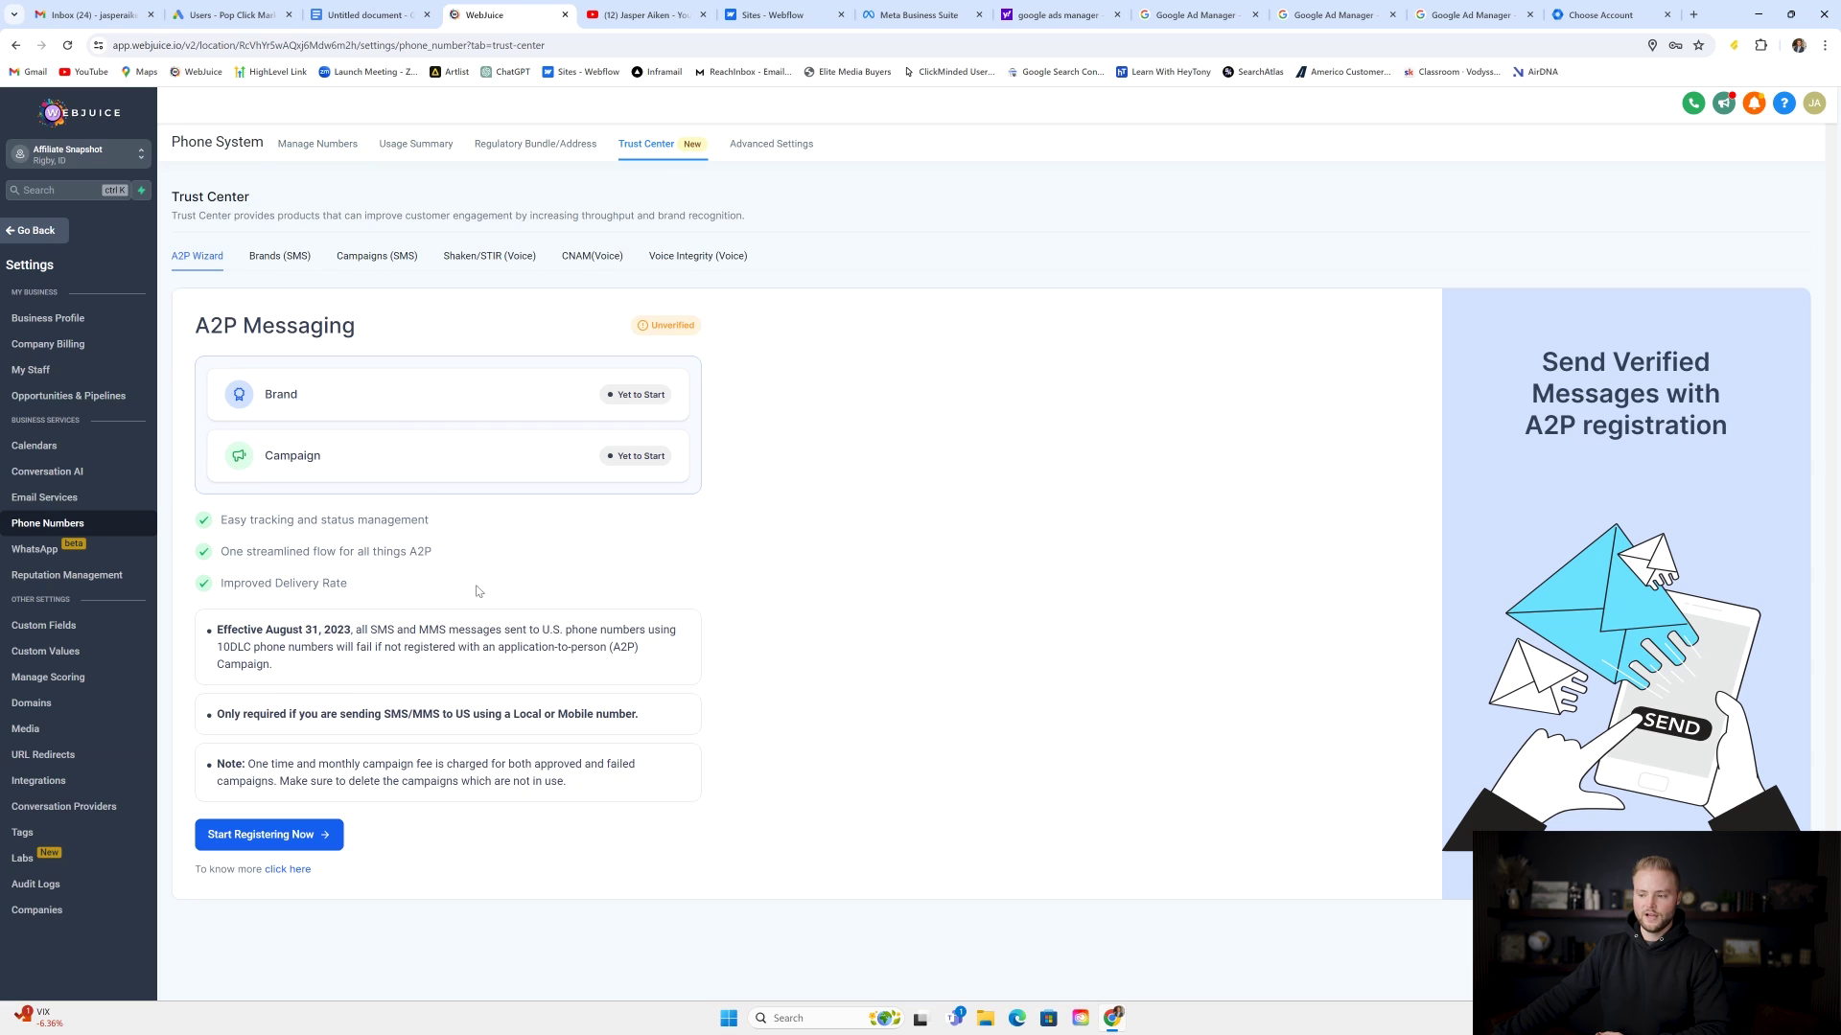
{"action": "left_click", "coordinate": [316, 153]}
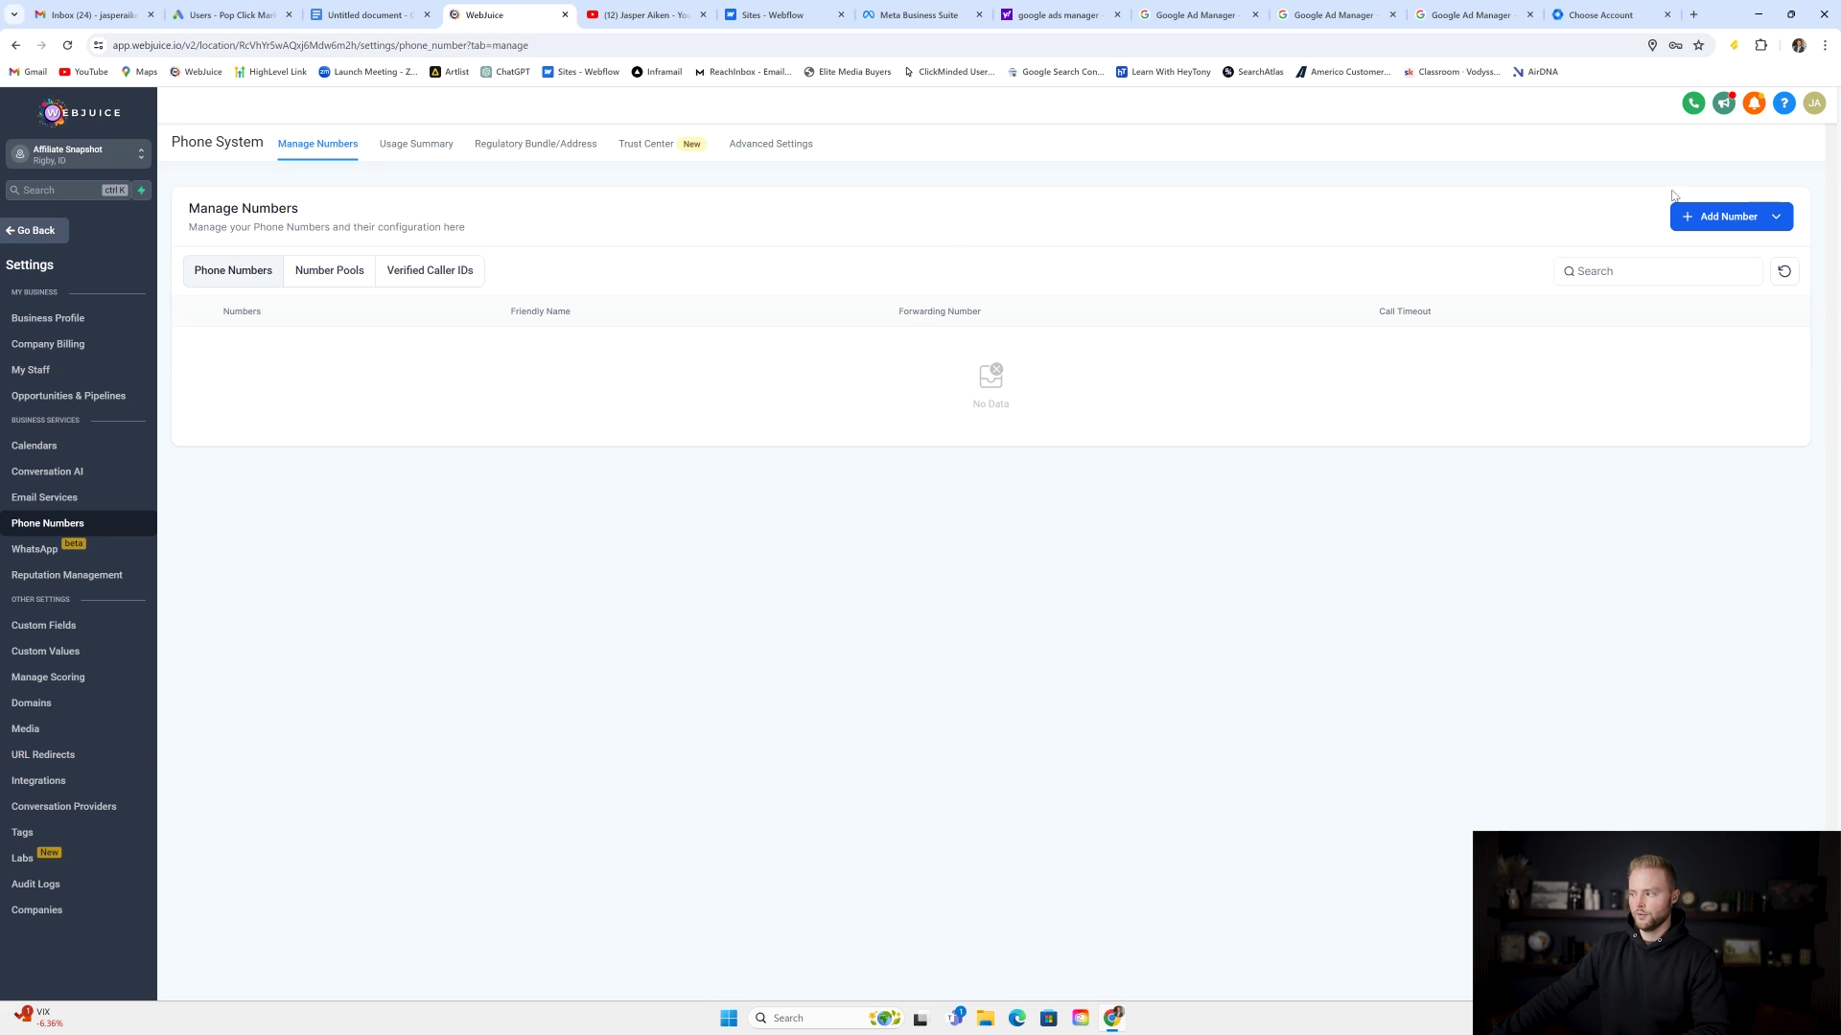
{"action": "left_click", "coordinate": [1764, 228]}
{"action": "left_click", "coordinate": [1732, 261]}
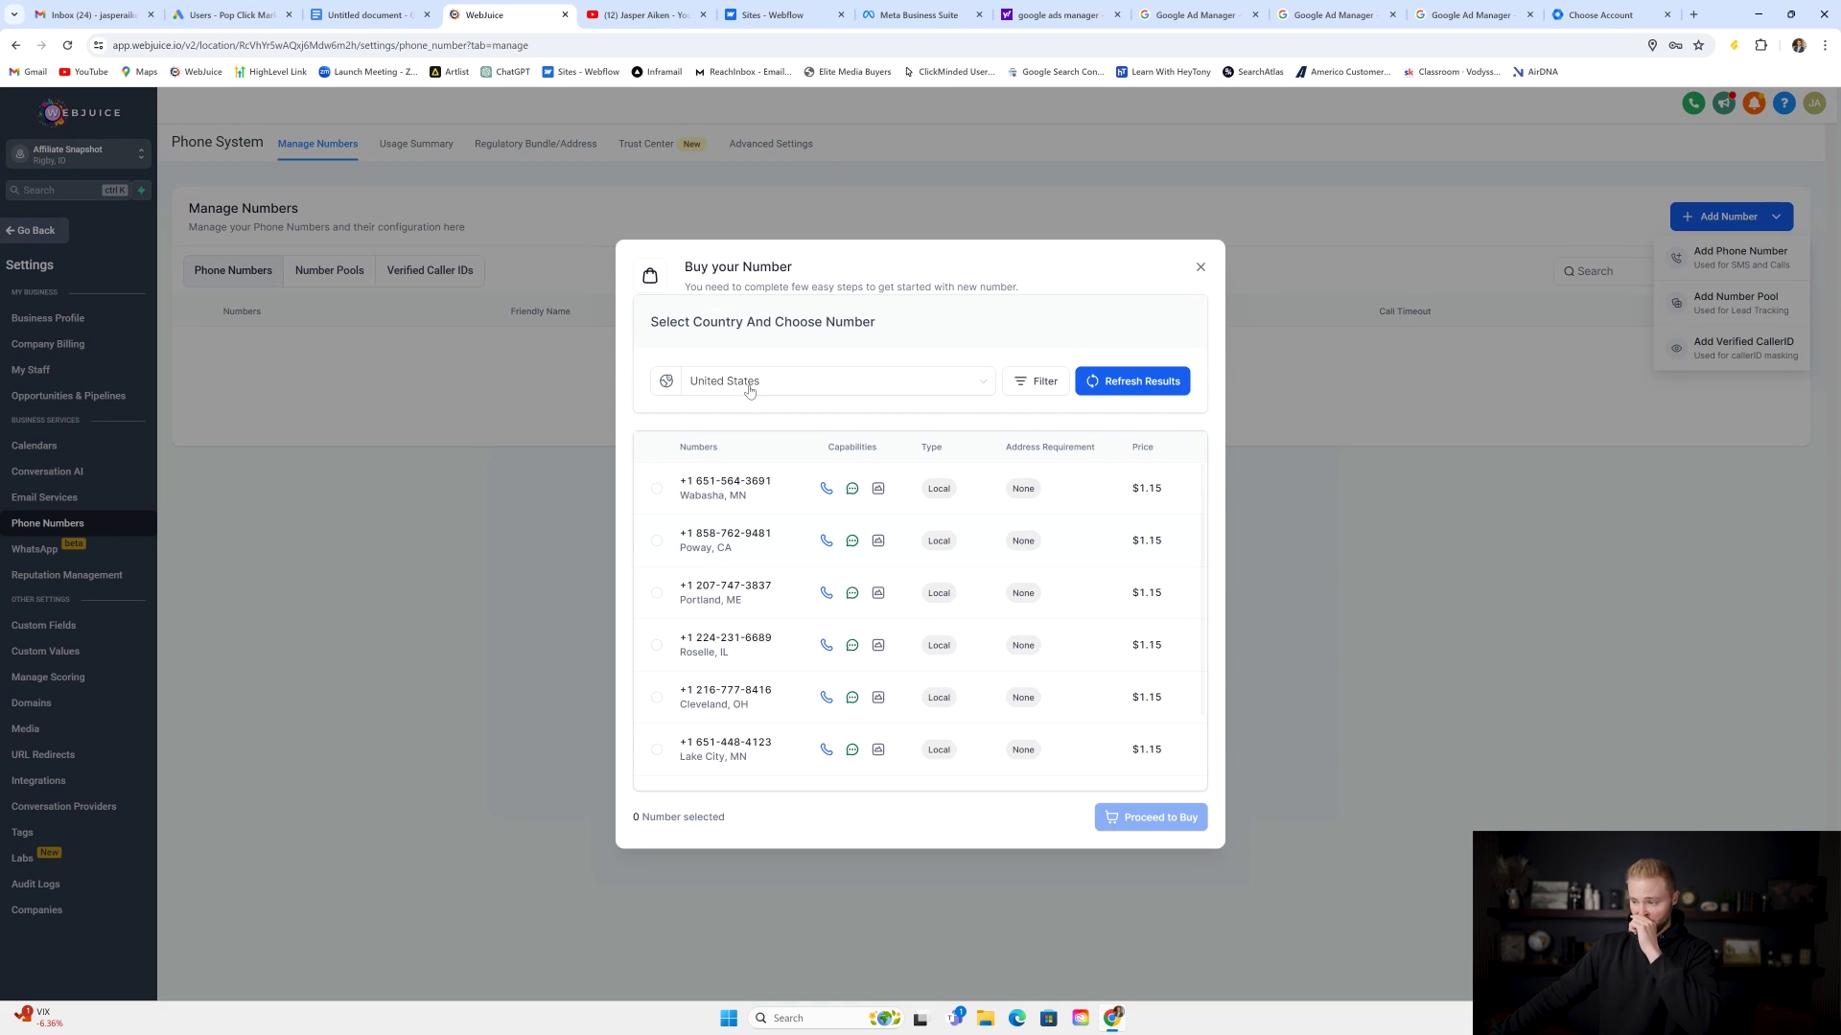
Step: Filter the available numbers to local ones without toll-free, matching 208 to the first part of number, and refresh the results
{"action": "left_click", "coordinate": [1037, 382]}
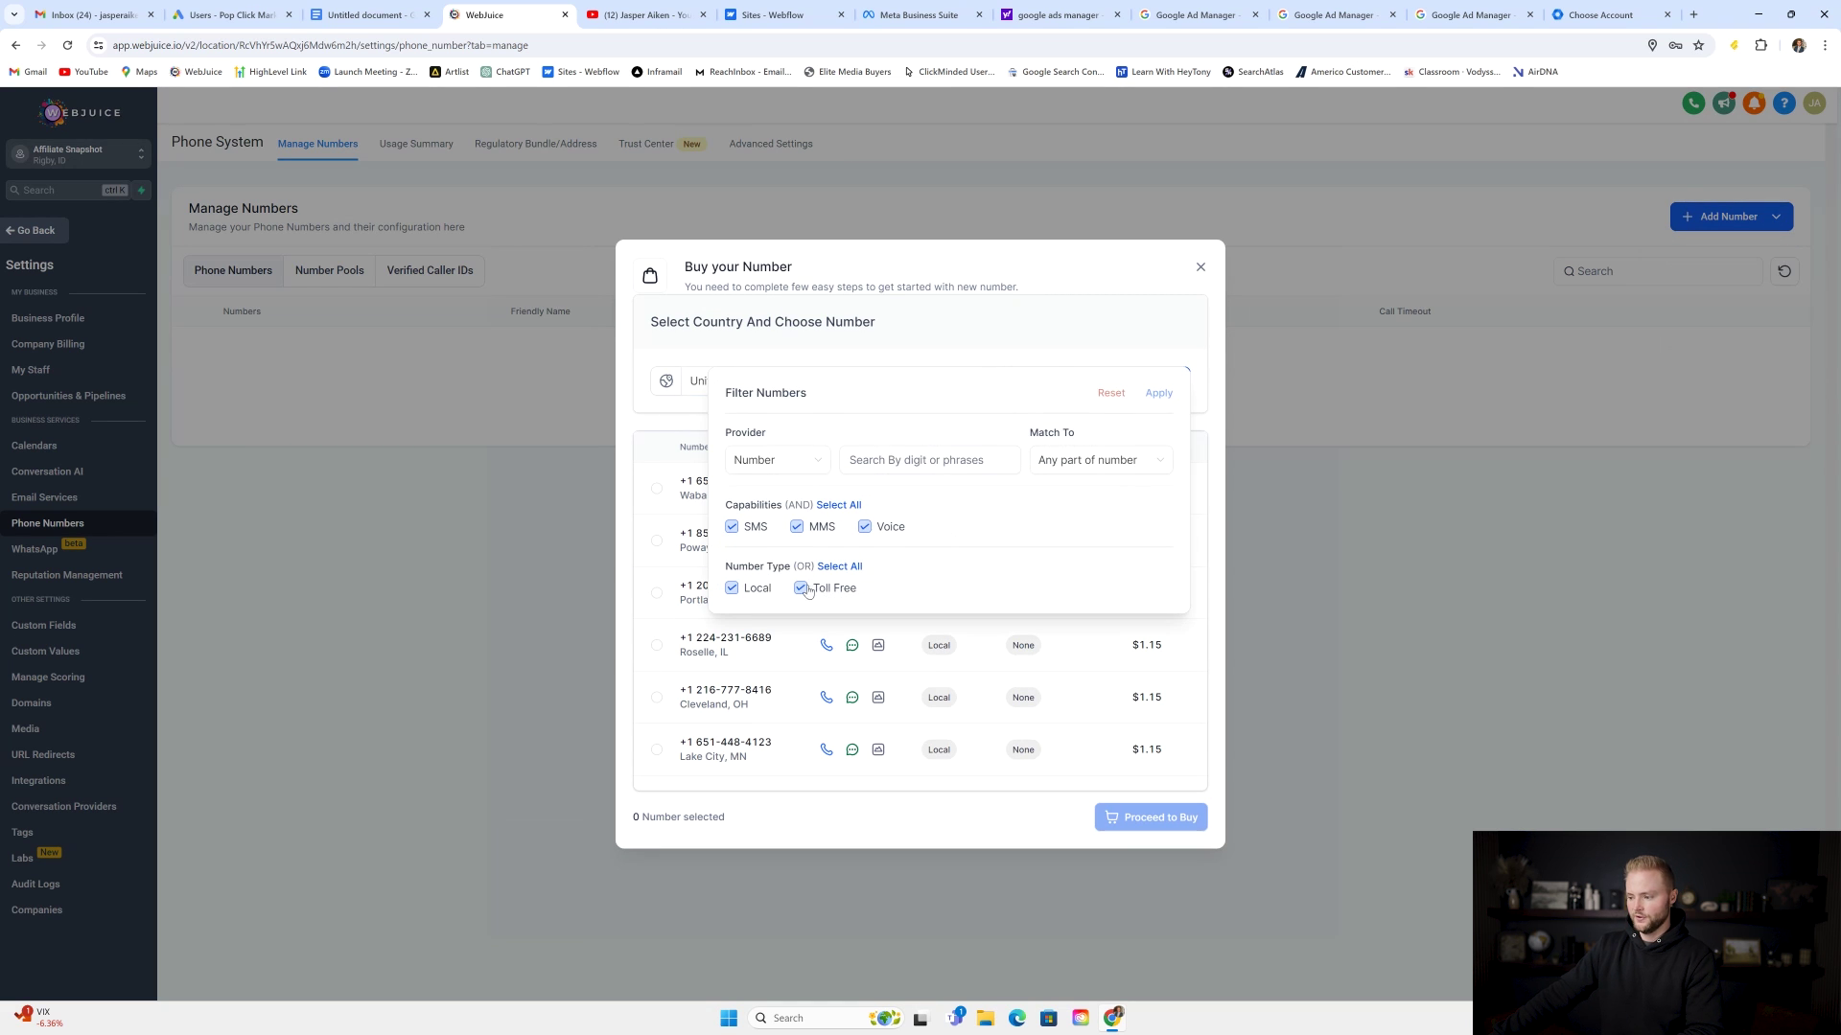
{"action": "left_click", "coordinate": [860, 590]}
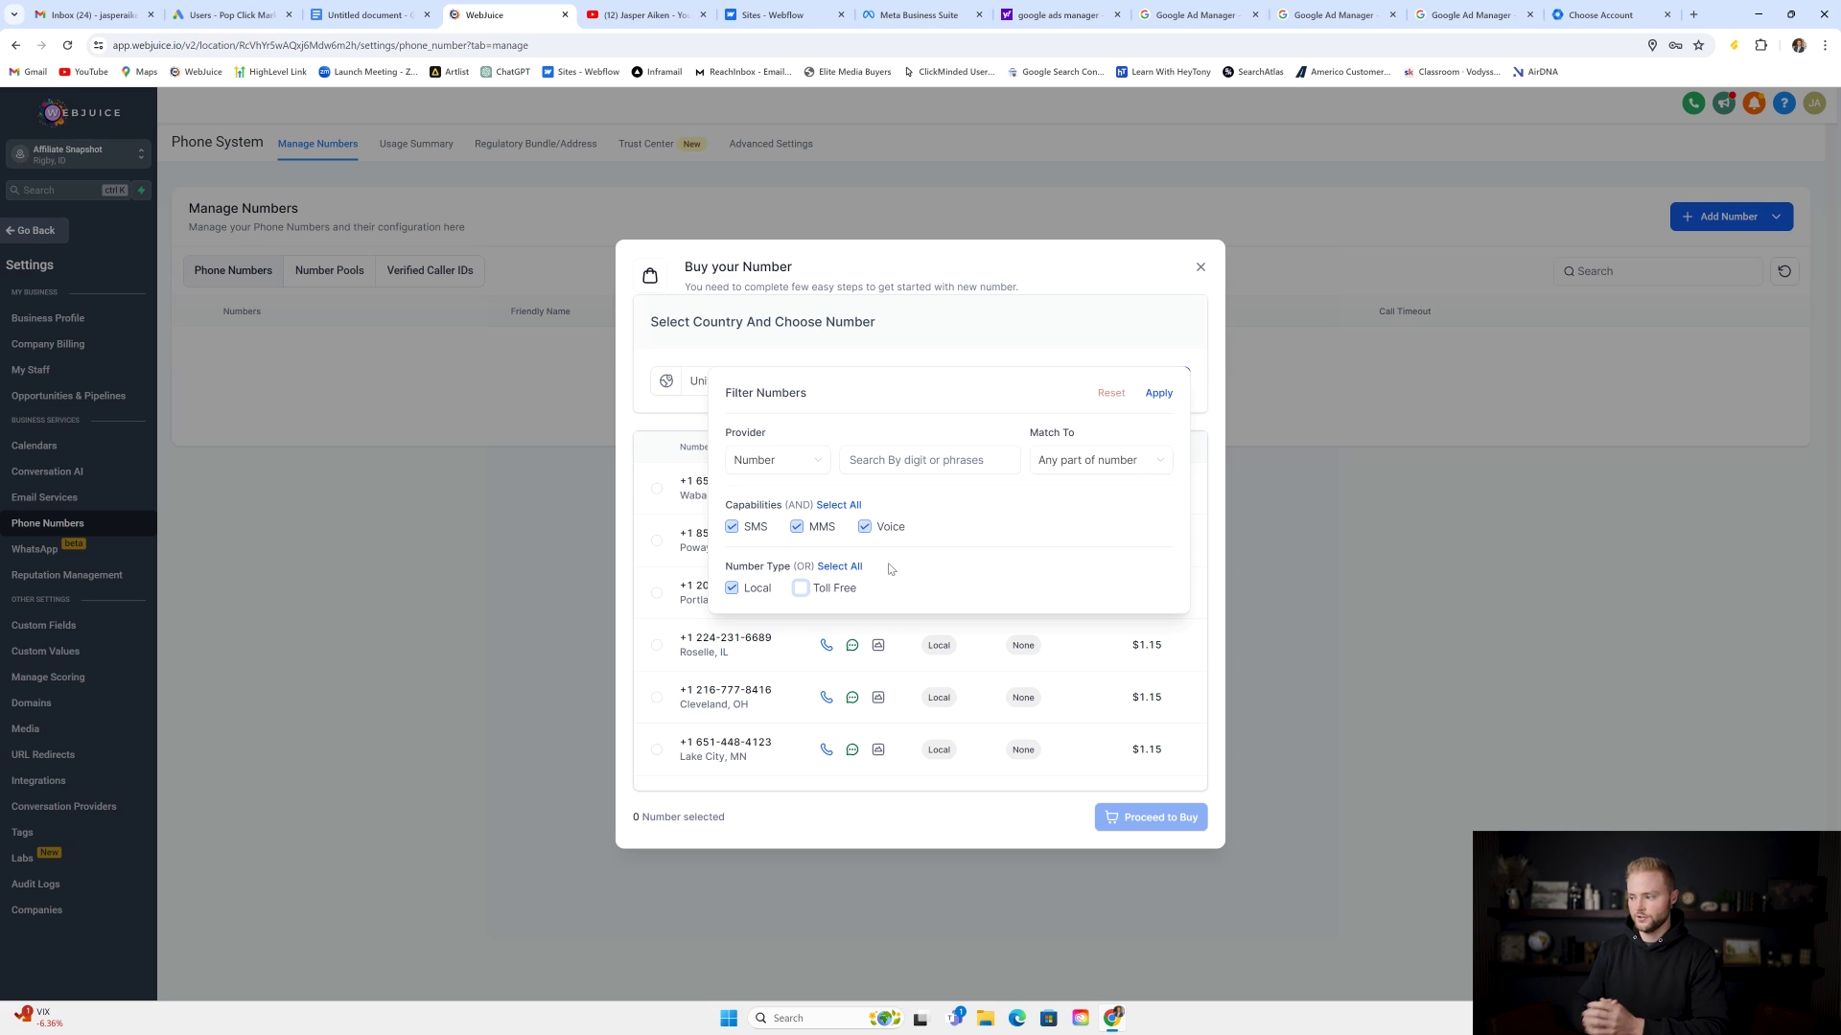
{"action": "left_click", "coordinate": [899, 459]}
{"action": "type", "text": "208"}
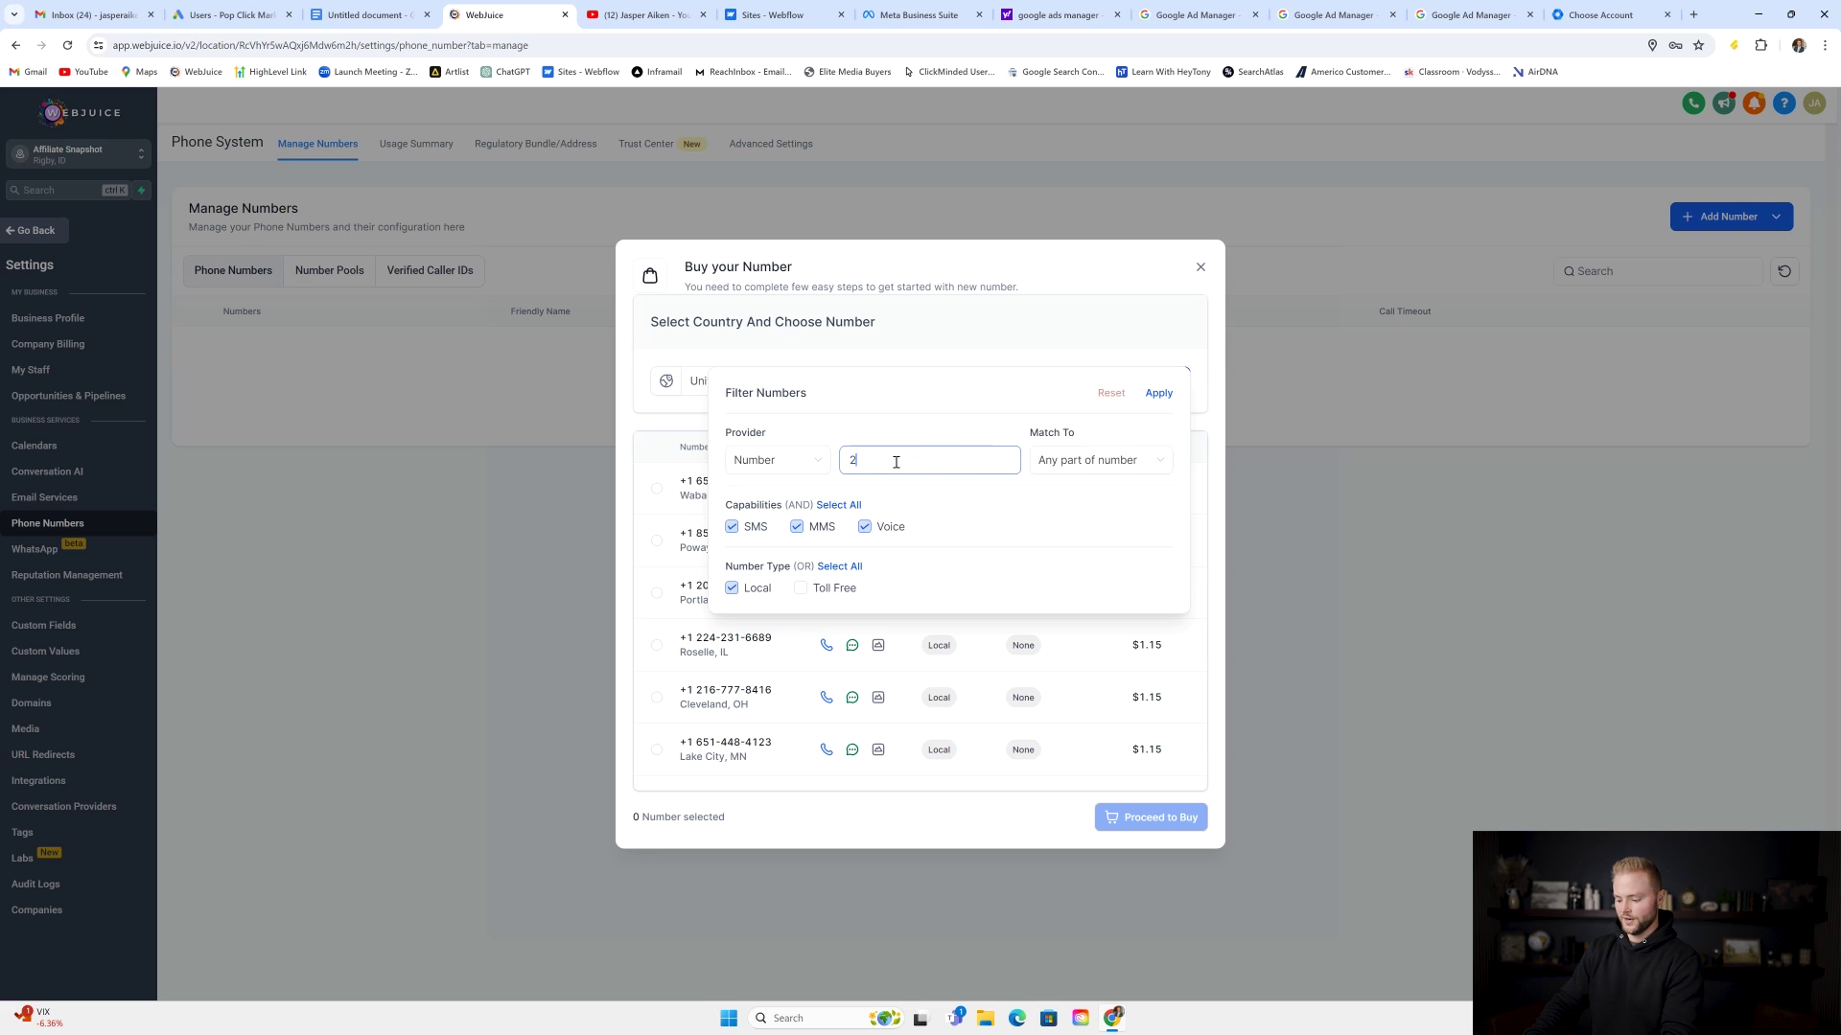
{"action": "left_click", "coordinate": [1113, 465]}
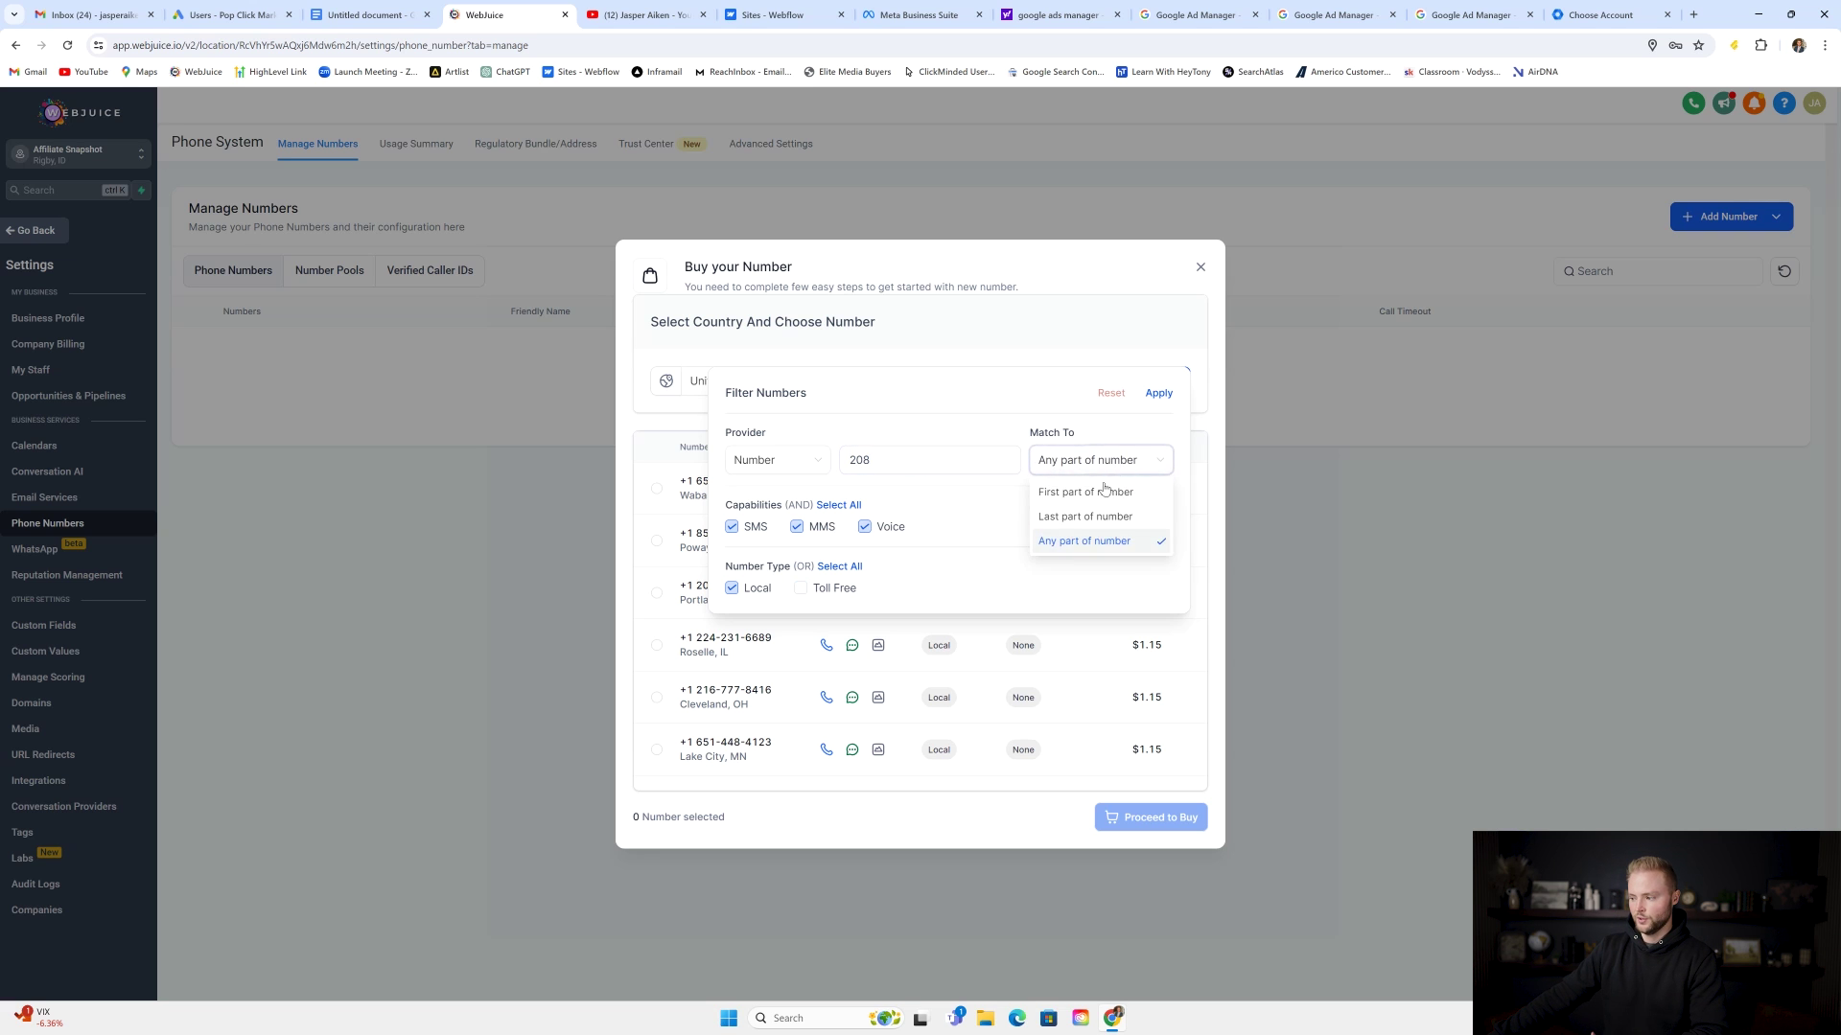
{"action": "left_click", "coordinate": [1094, 490]}
{"action": "left_click", "coordinate": [1157, 394]}
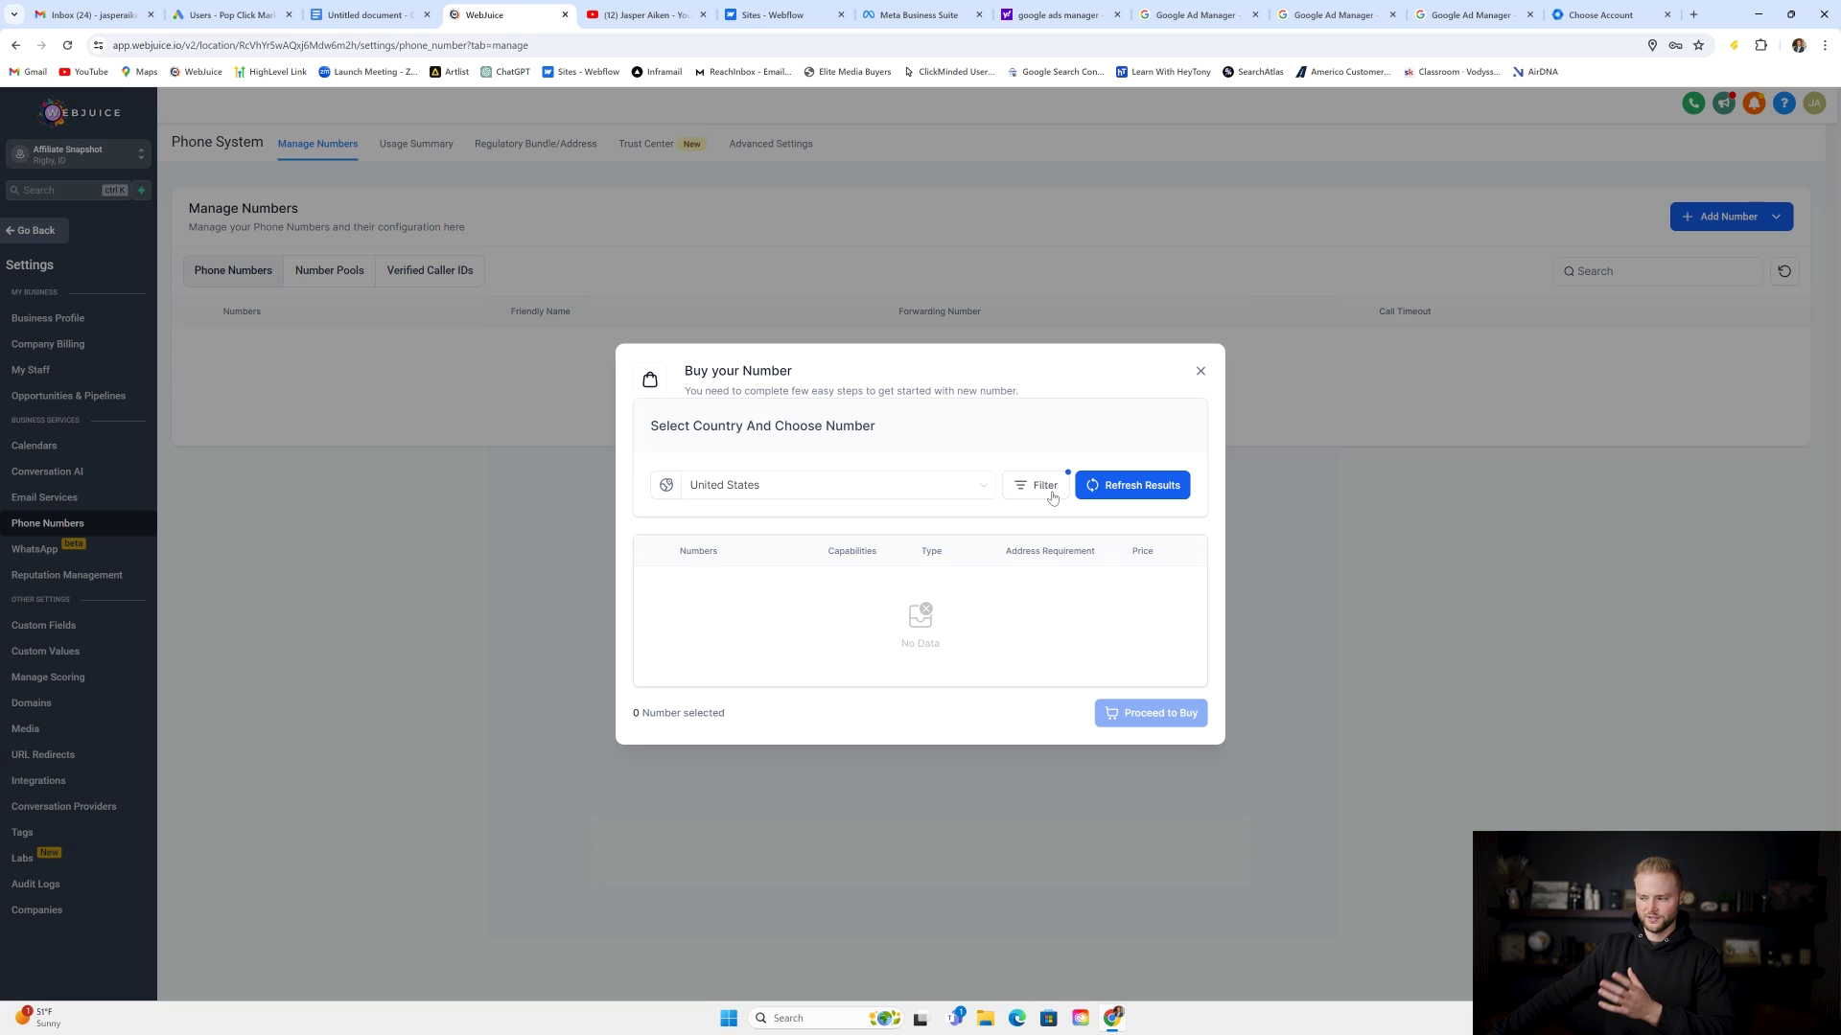
{"action": "left_click", "coordinate": [1127, 494]}
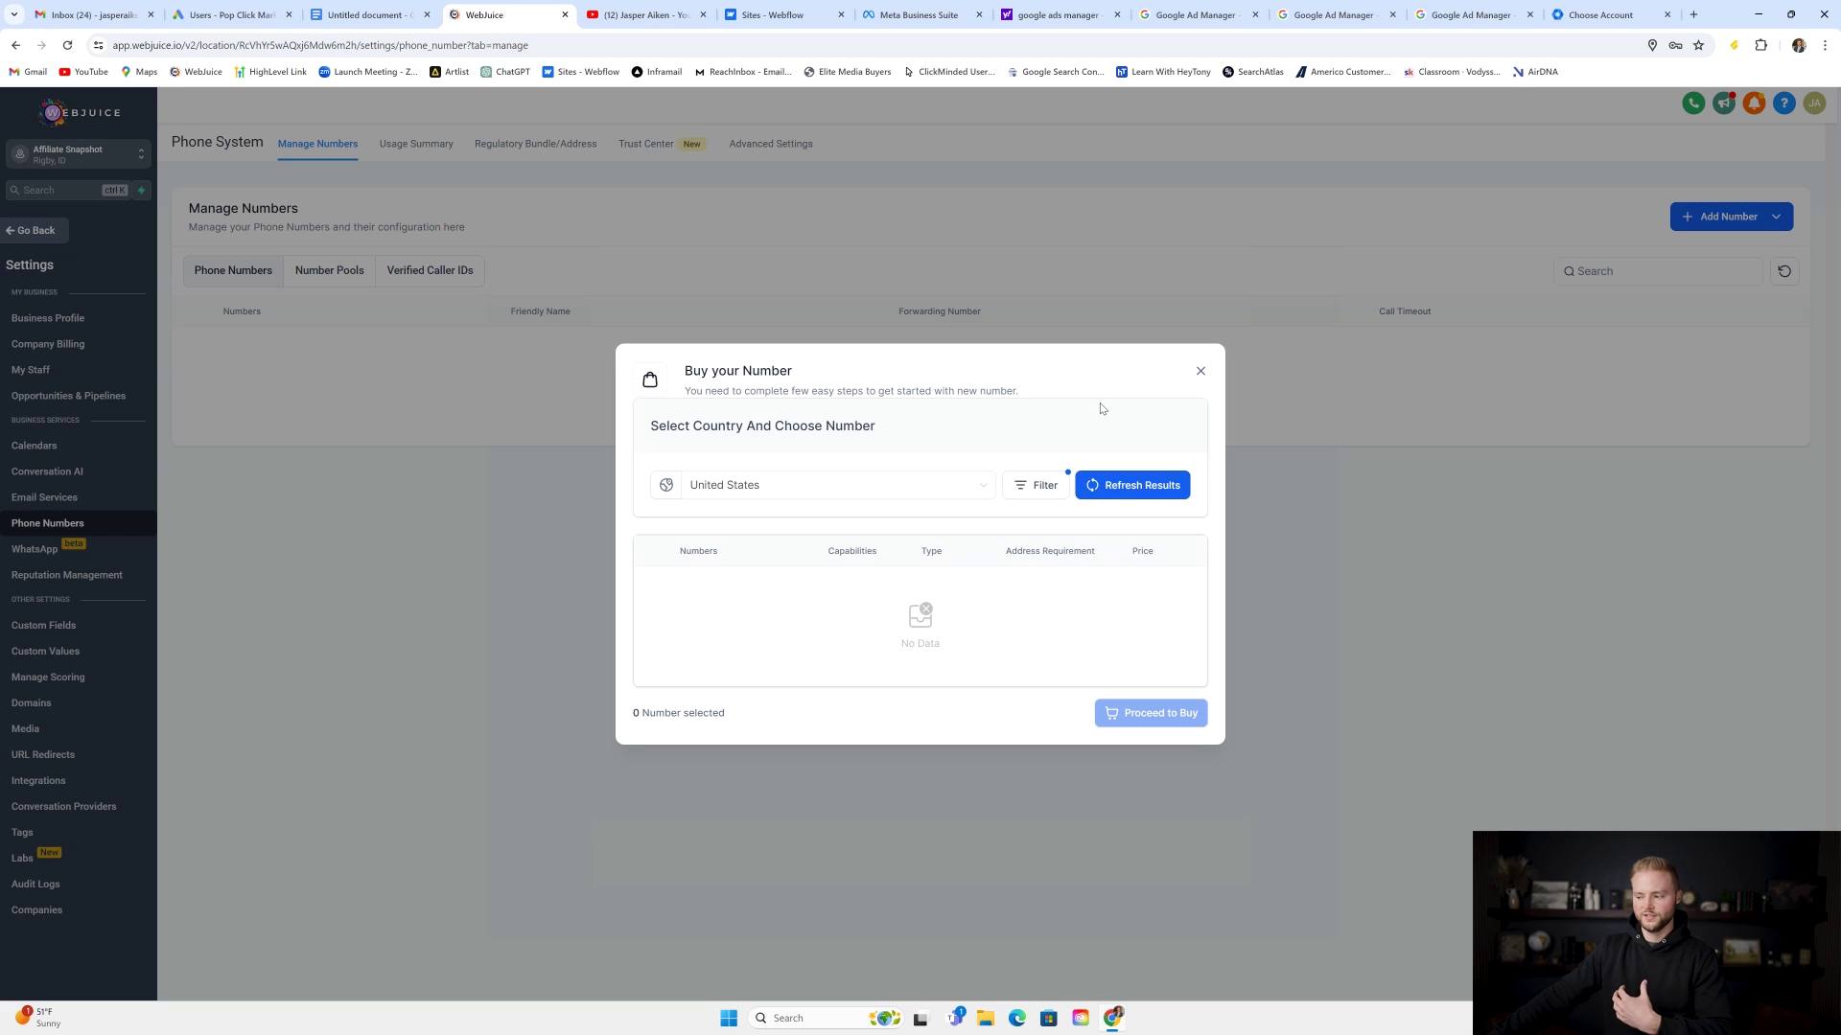
Step: Change the number filter's search digits to 385 and apply it
{"action": "left_click", "coordinate": [1024, 489]}
{"action": "double_click", "coordinate": [900, 563]}
{"action": "type", "text": "385"}
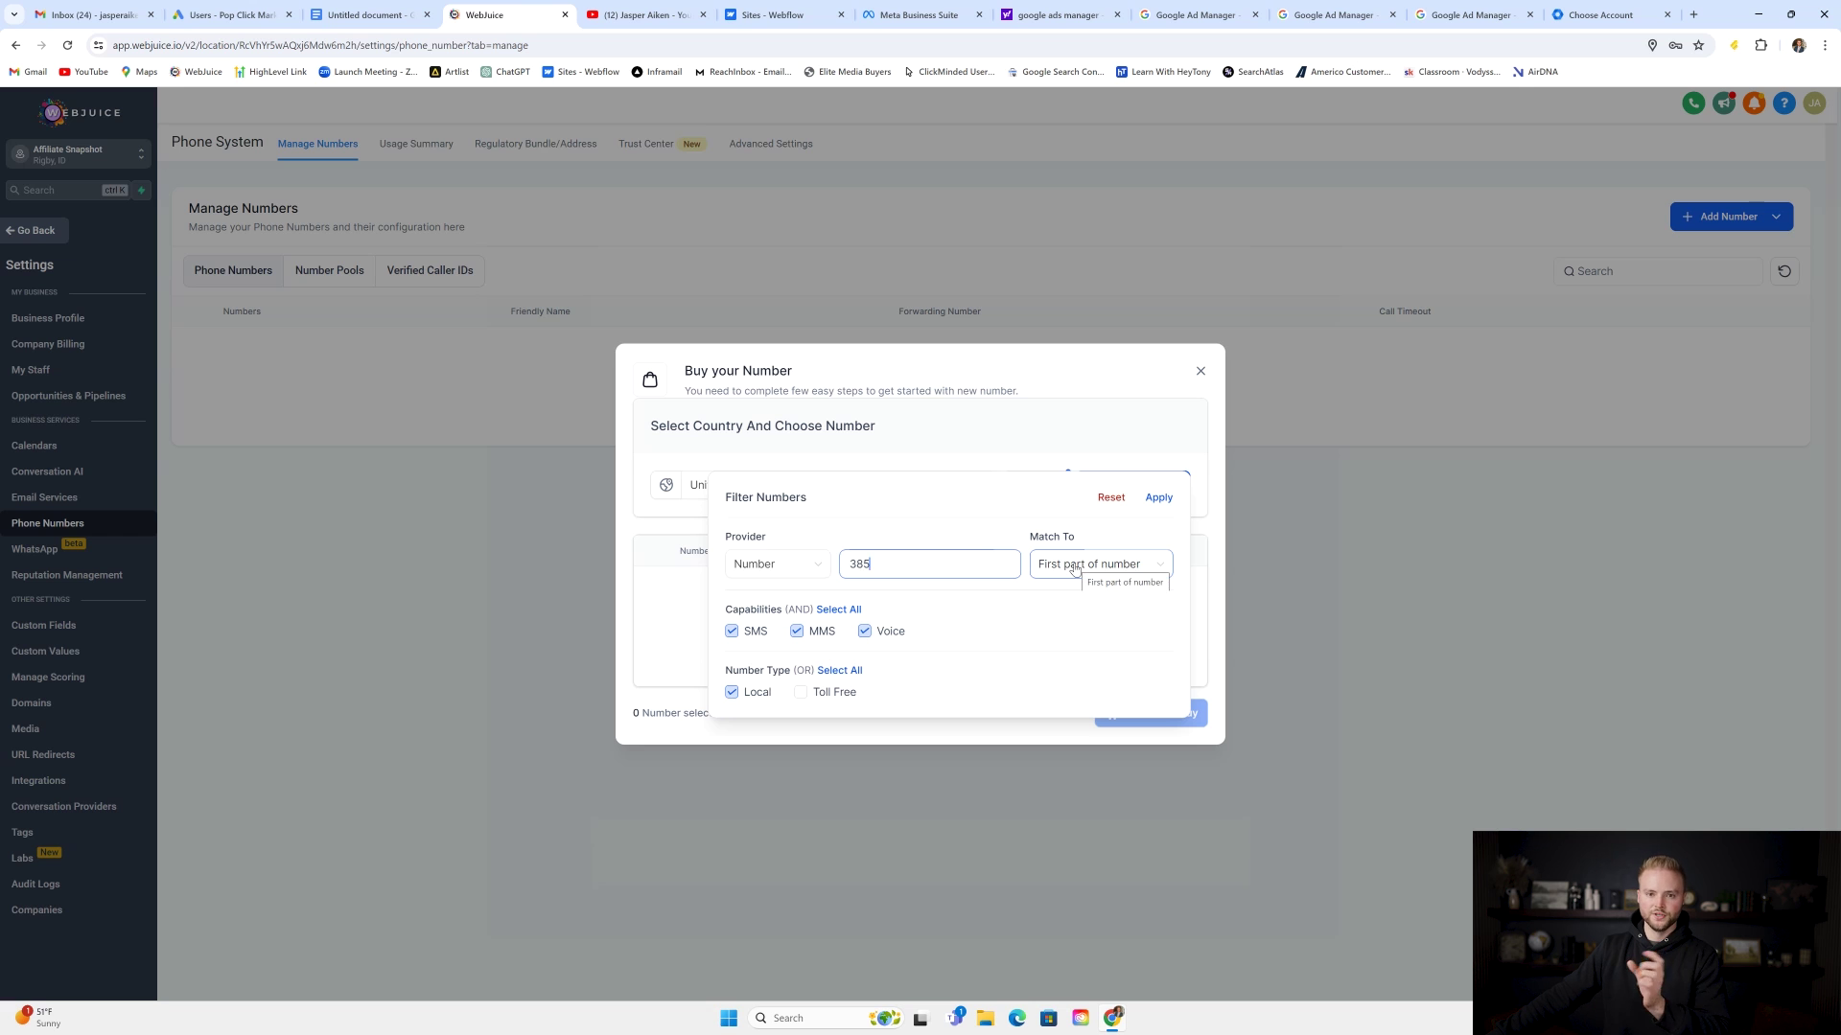
{"action": "left_click", "coordinate": [1156, 497]}
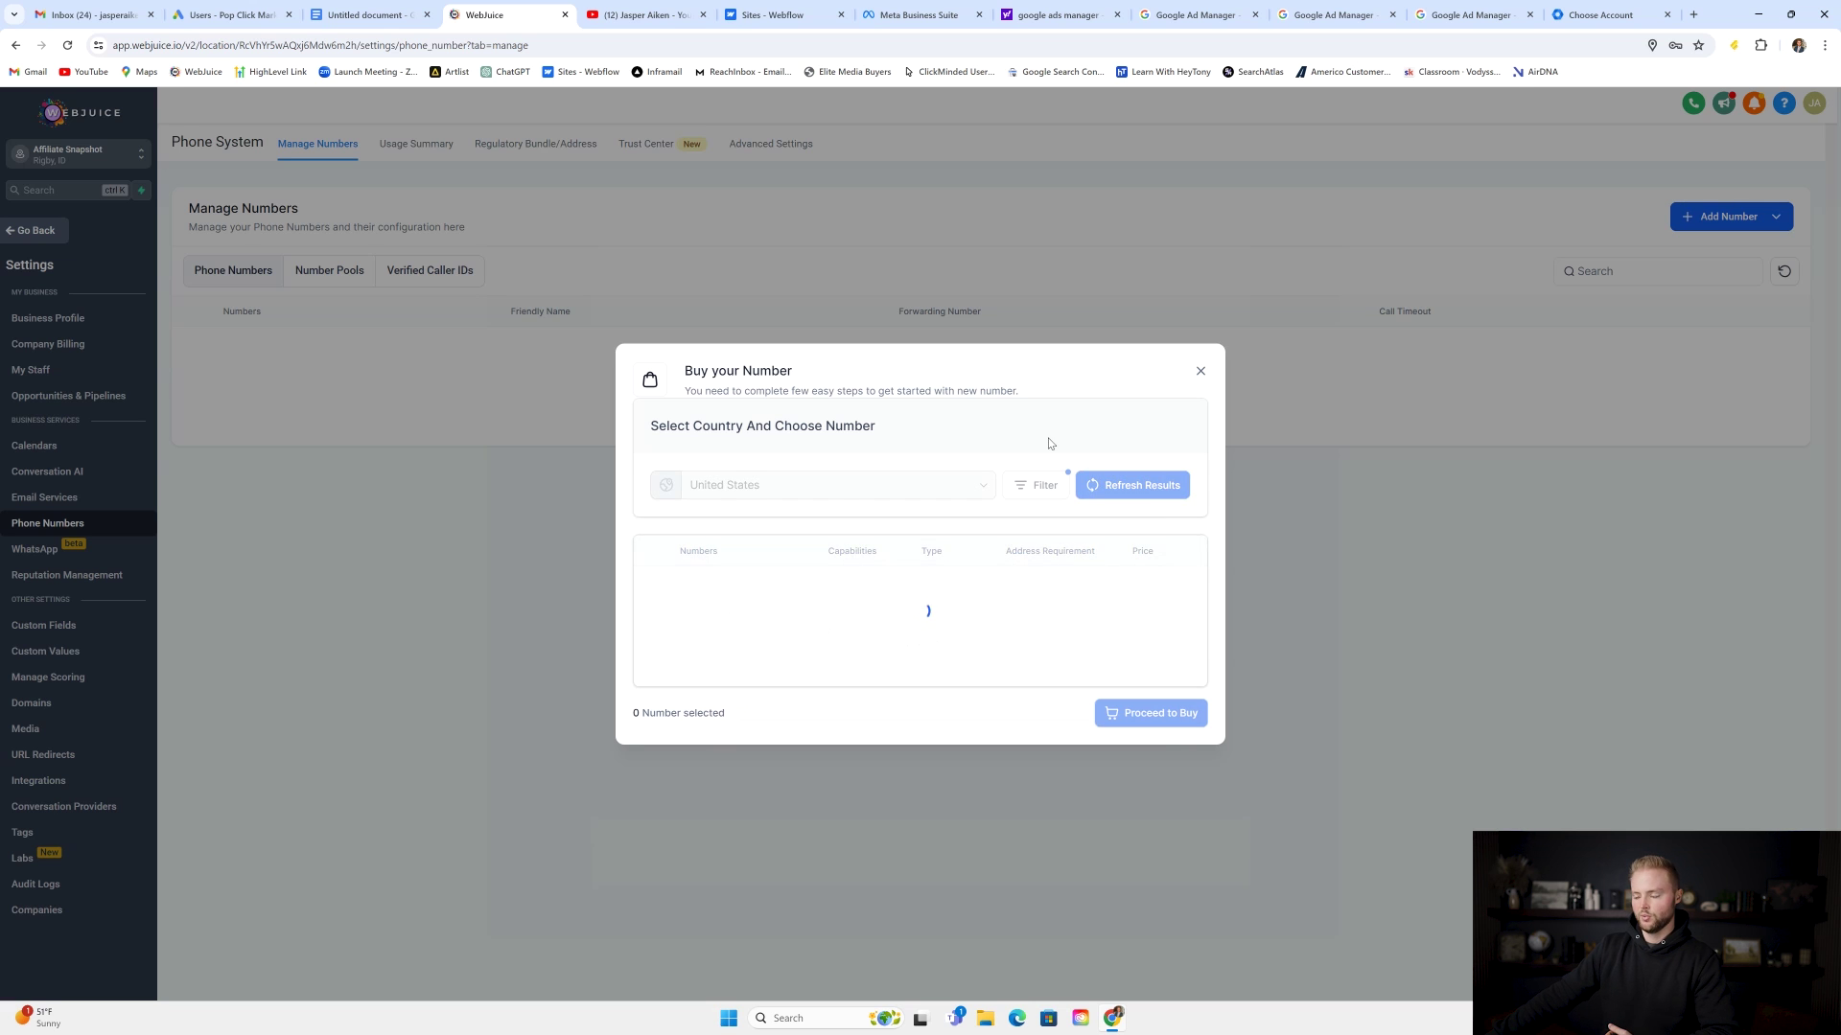
Step: Browse the available 385 numbers and select the first Salt Lake City number in the list
{"action": "scroll", "coordinate": [744, 494], "scroll_direction": "down", "scroll_amount": 2}
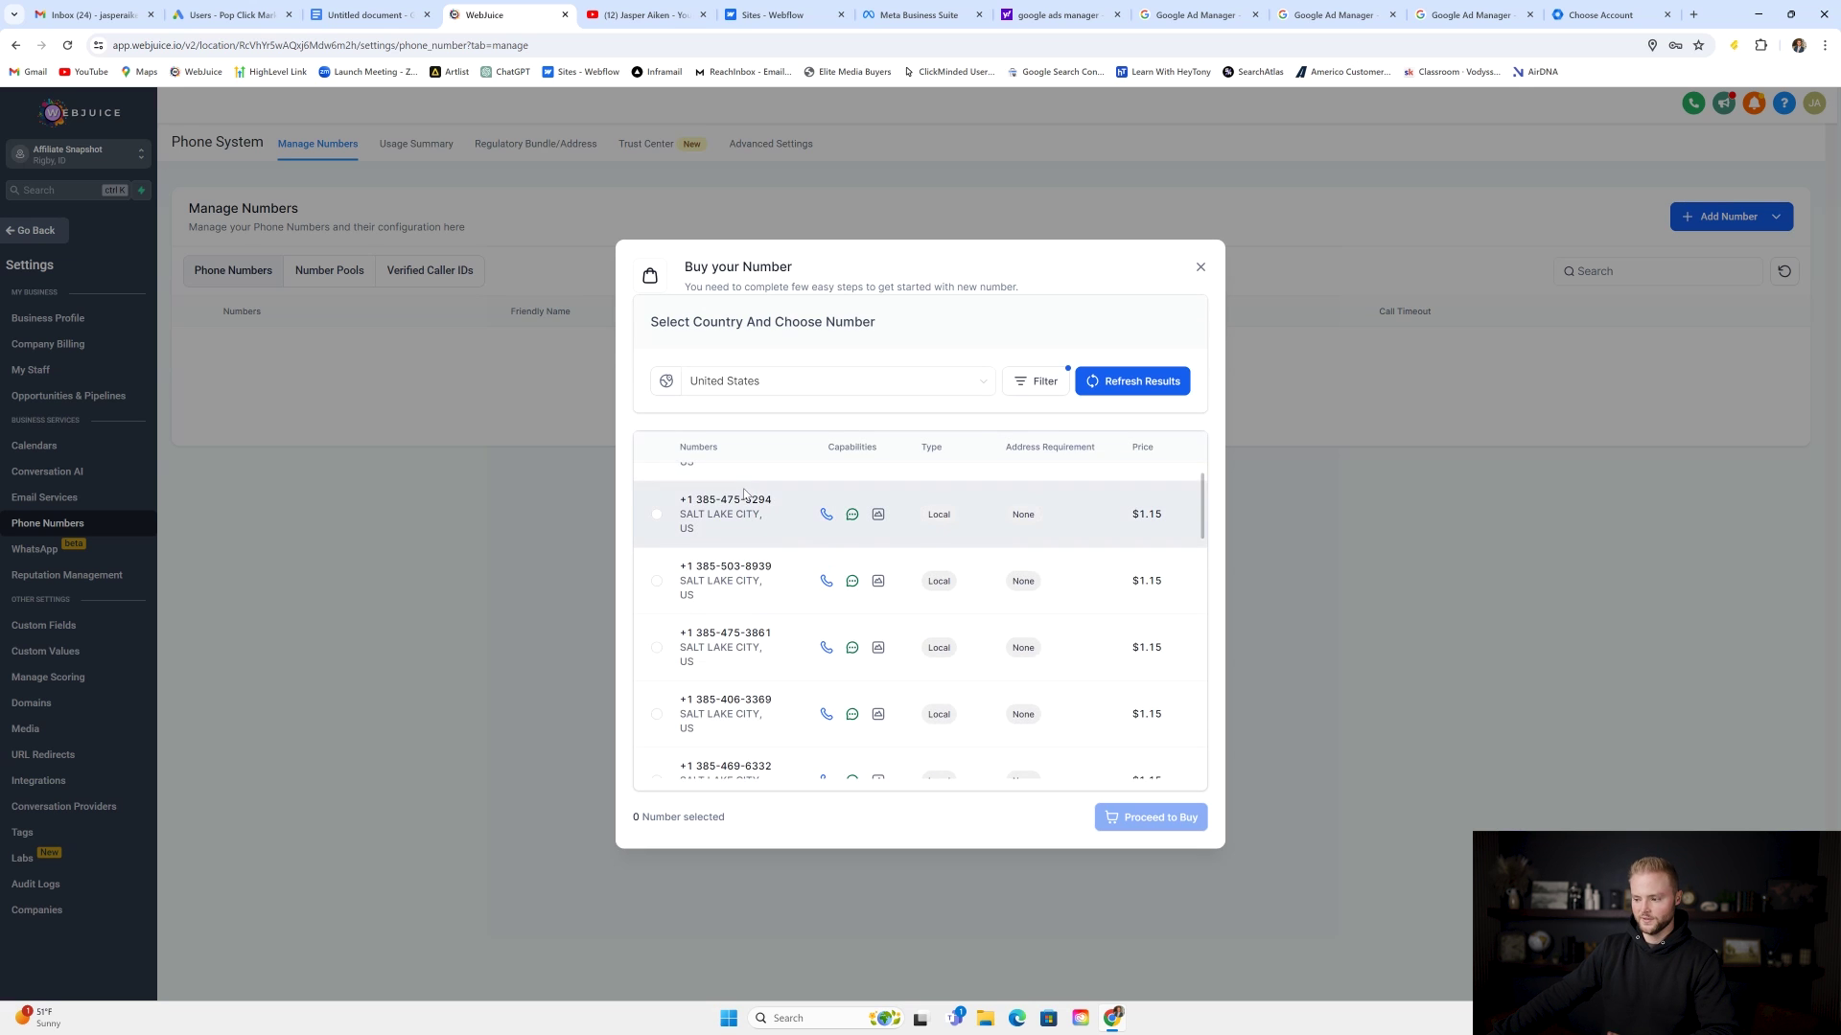
{"action": "scroll", "coordinate": [744, 494], "scroll_direction": "down", "scroll_amount": 3}
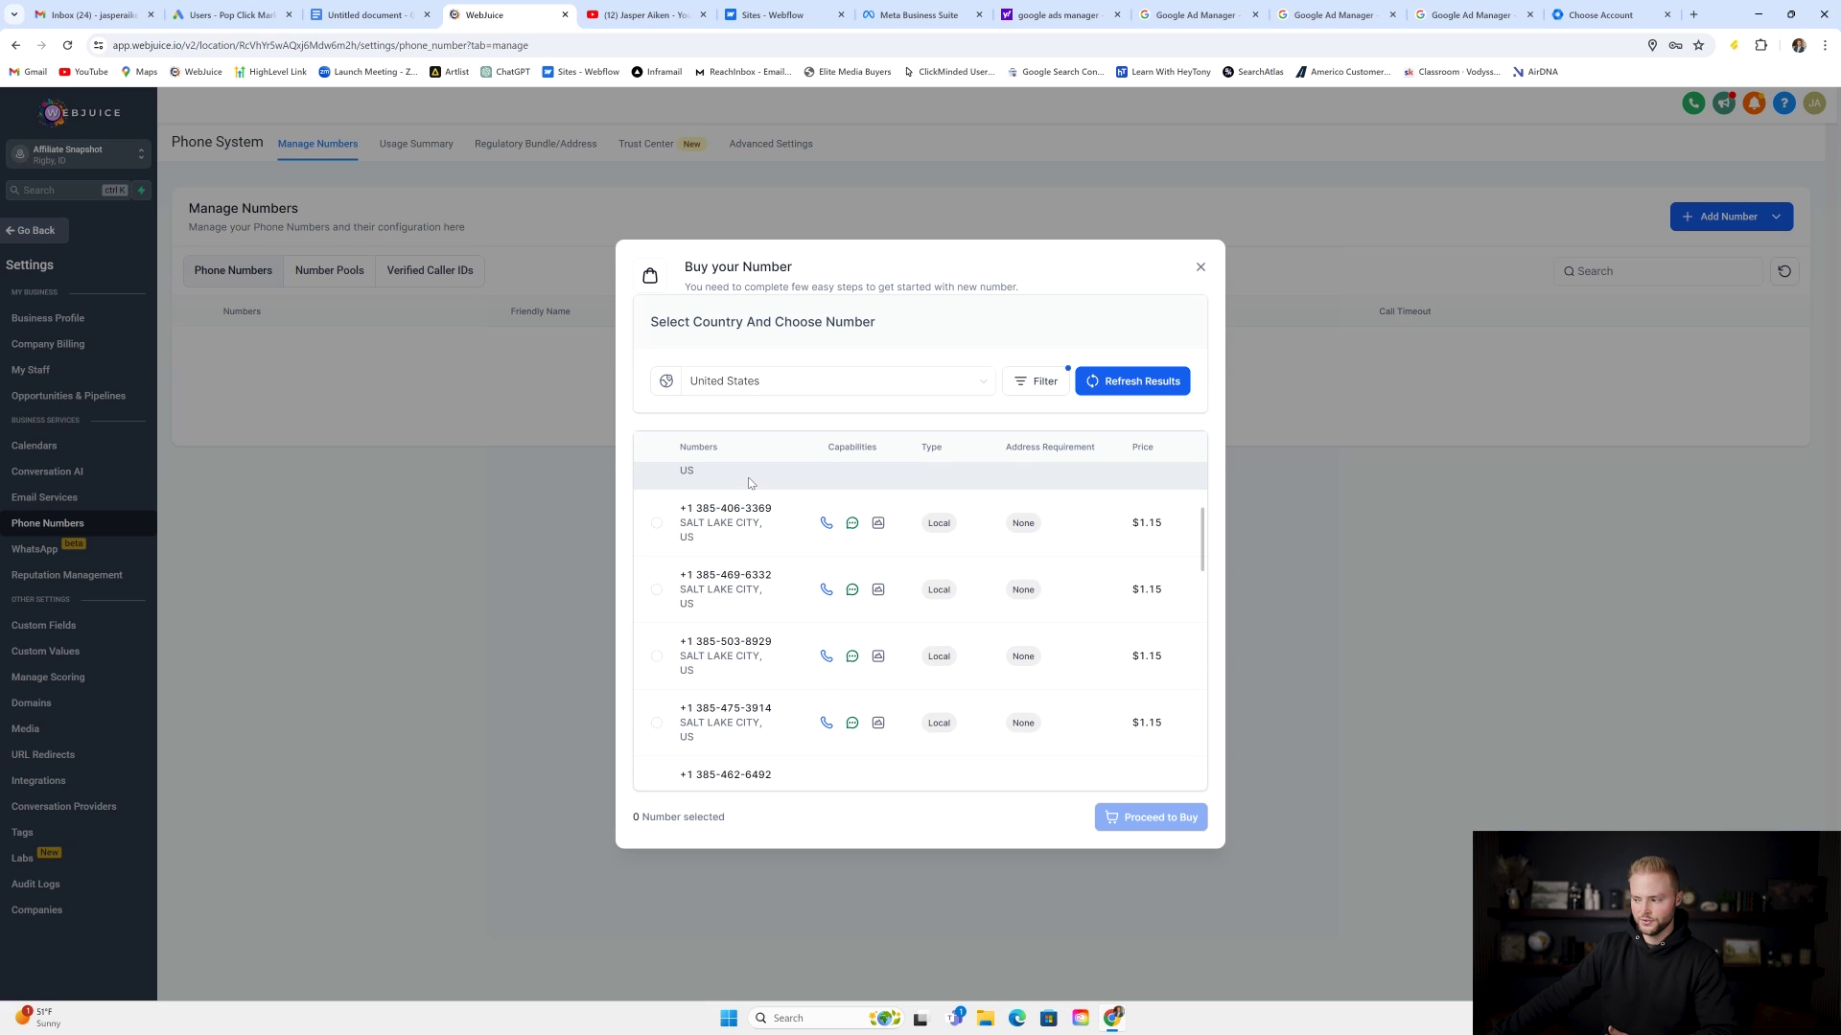
{"action": "scroll", "coordinate": [750, 482], "scroll_direction": "up", "scroll_amount": 4}
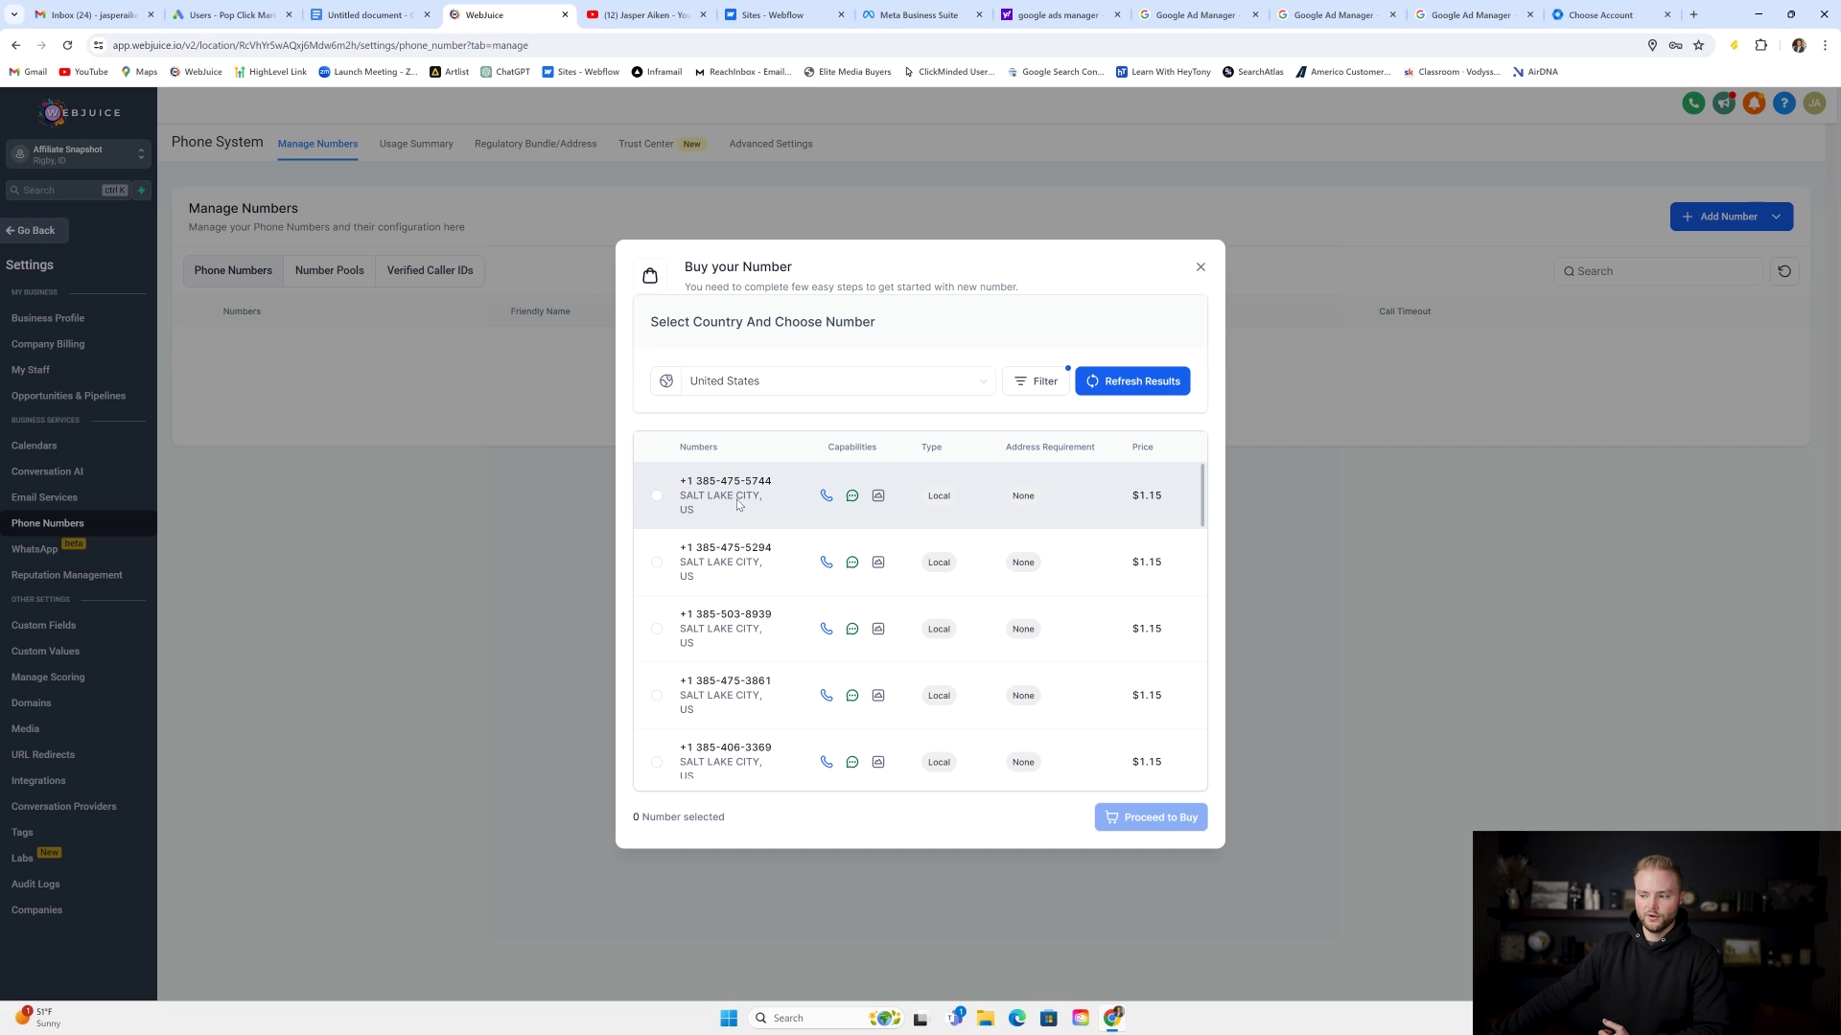
{"action": "left_click", "coordinate": [657, 496]}
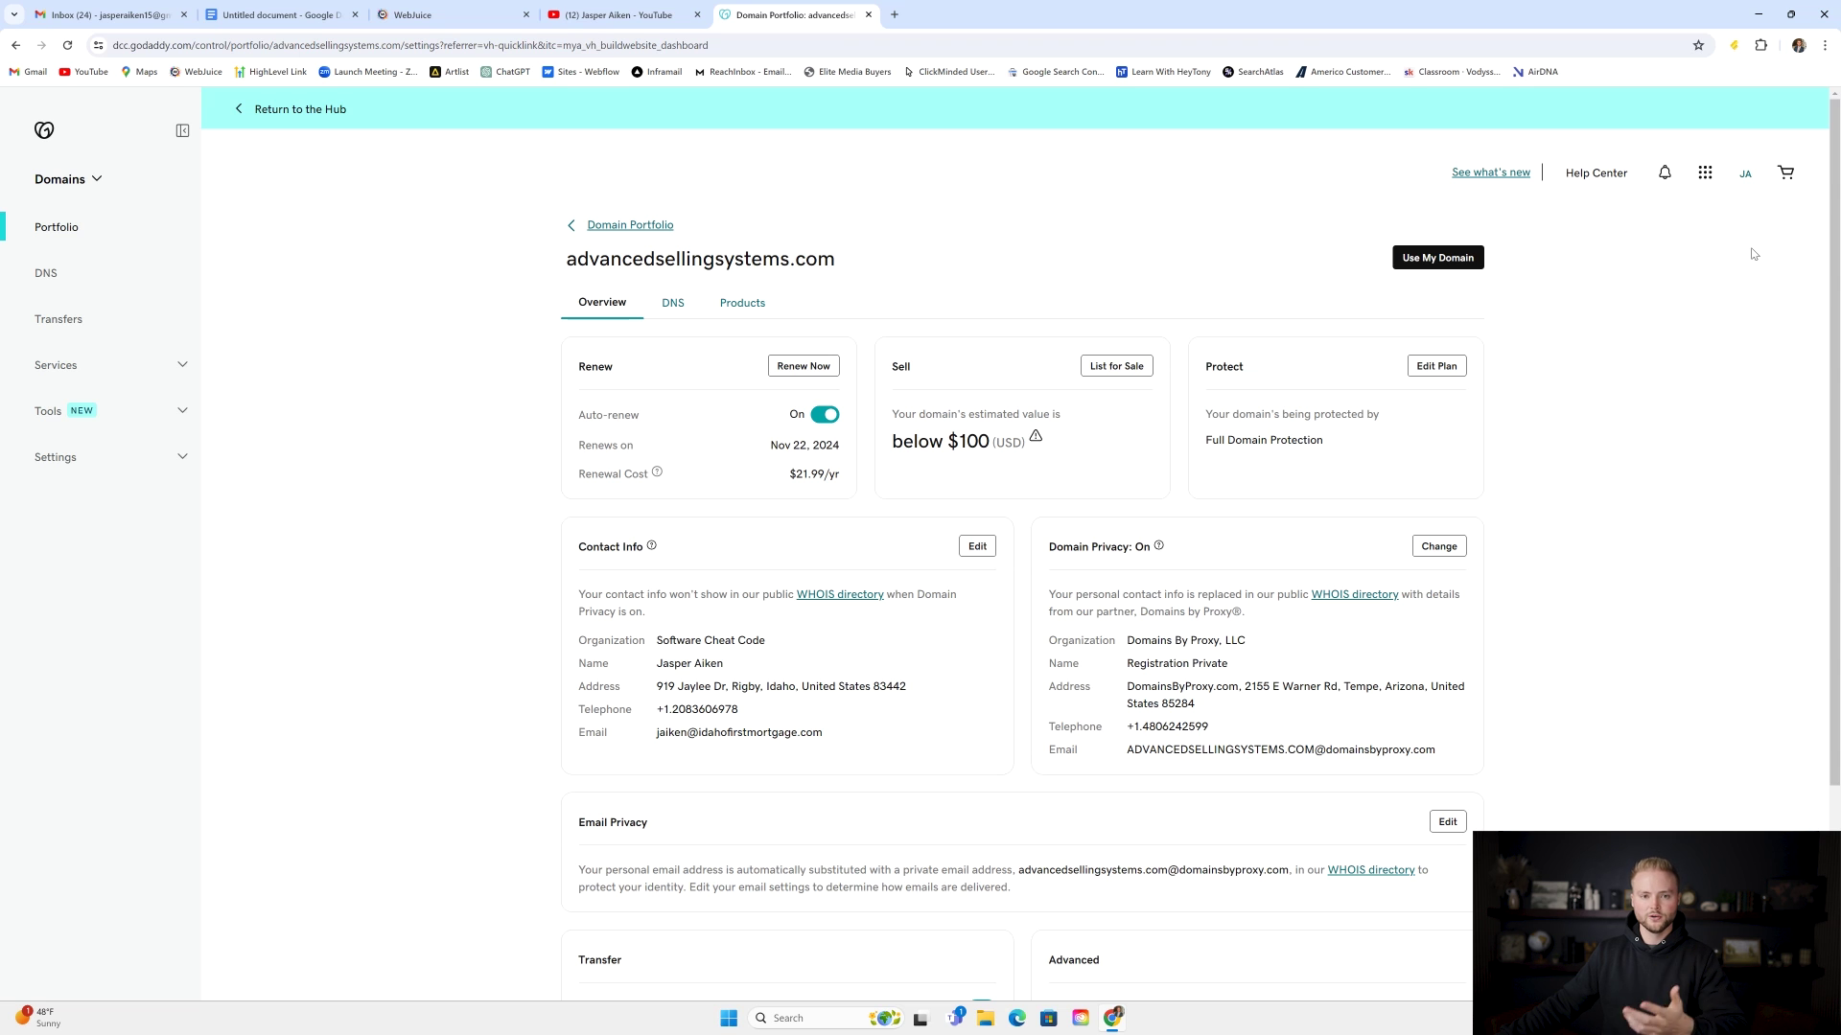
Step: In GoDaddy, go from the advancedsellingsystems.com domain settings to Delegate Access and start an invitation to access the account
{"action": "left_click", "coordinate": [1705, 173]}
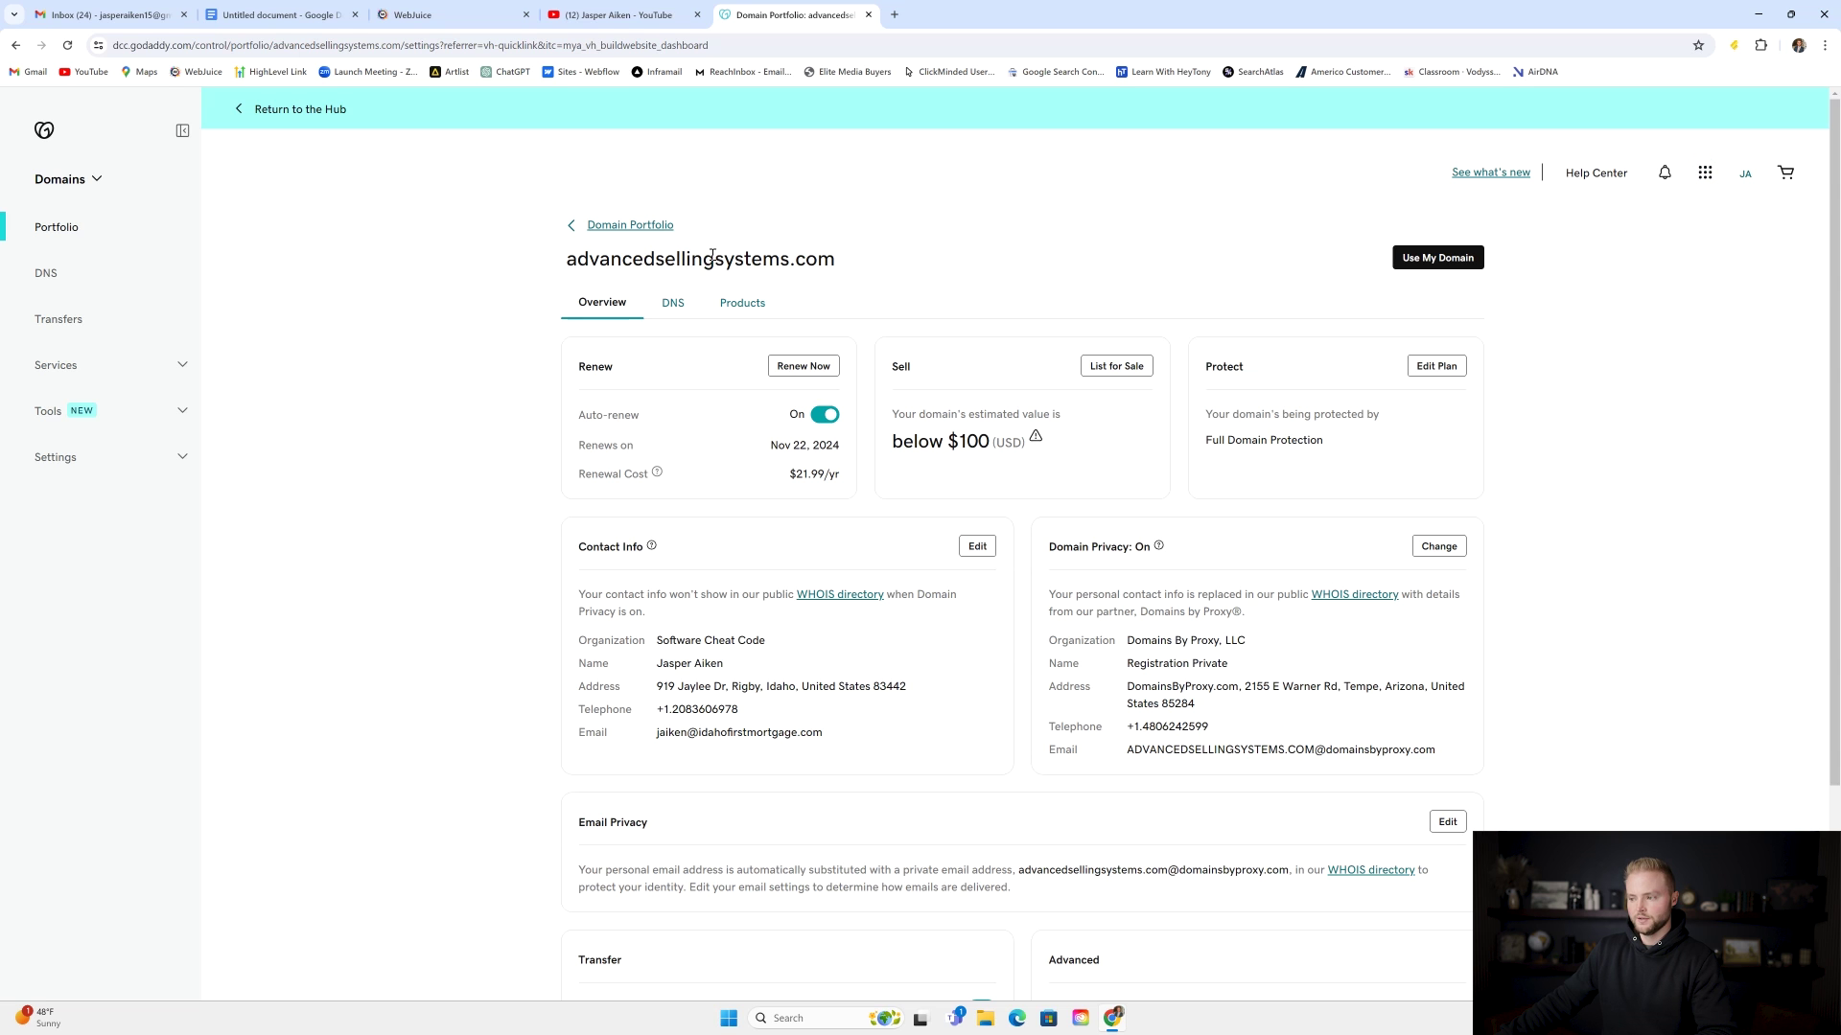
{"action": "scroll", "coordinate": [892, 239], "scroll_direction": "down", "scroll_amount": 1}
{"action": "left_click", "coordinate": [87, 459]}
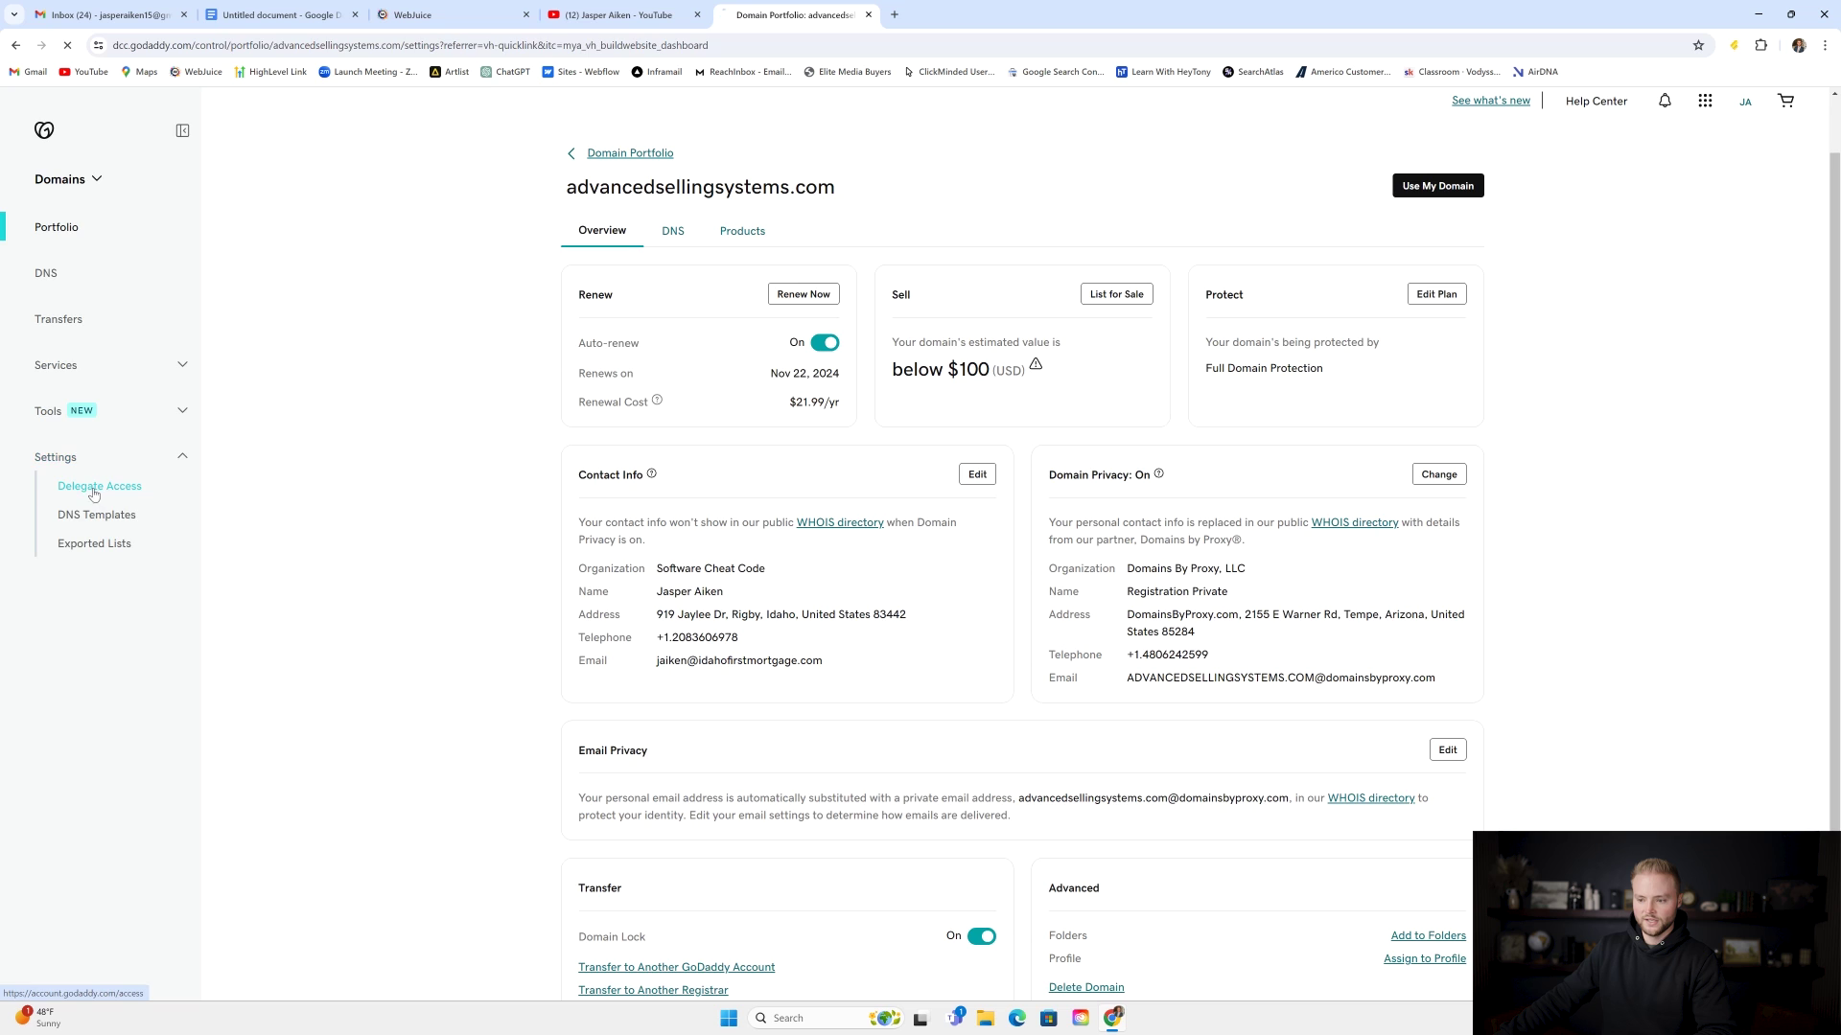
{"action": "left_click", "coordinate": [97, 491]}
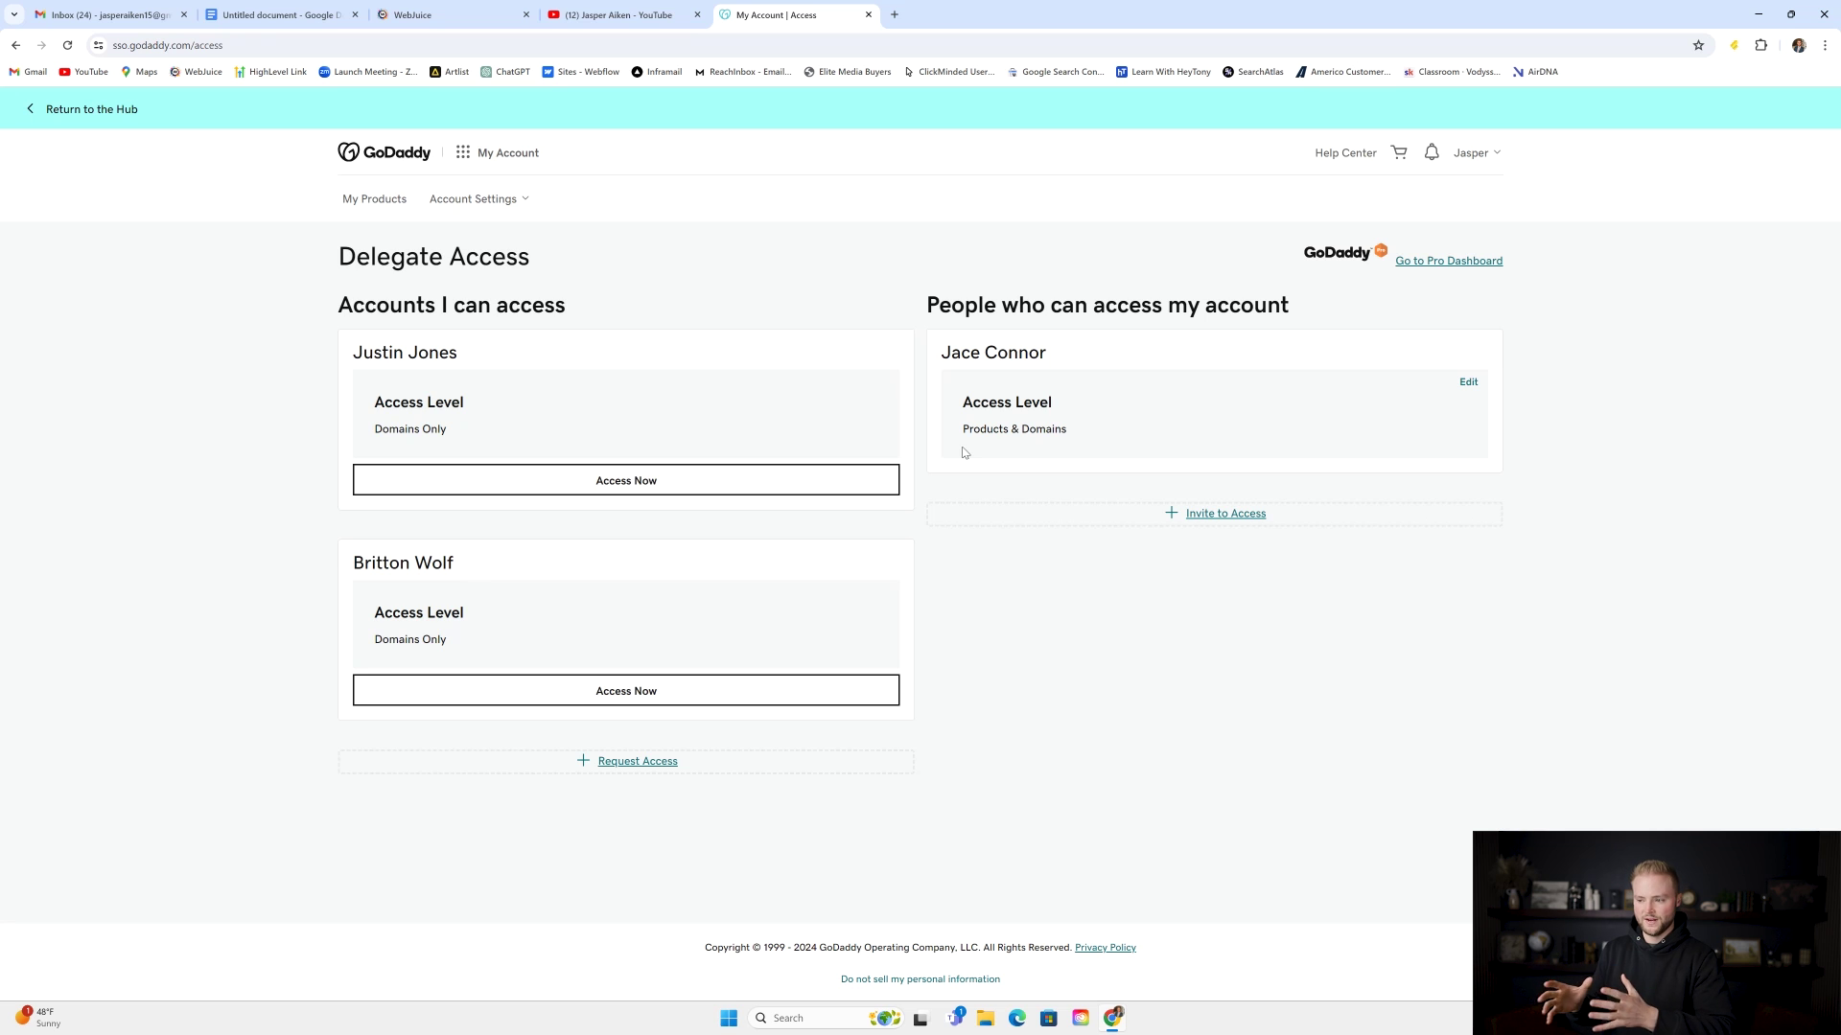
{"action": "left_click", "coordinate": [1222, 515]}
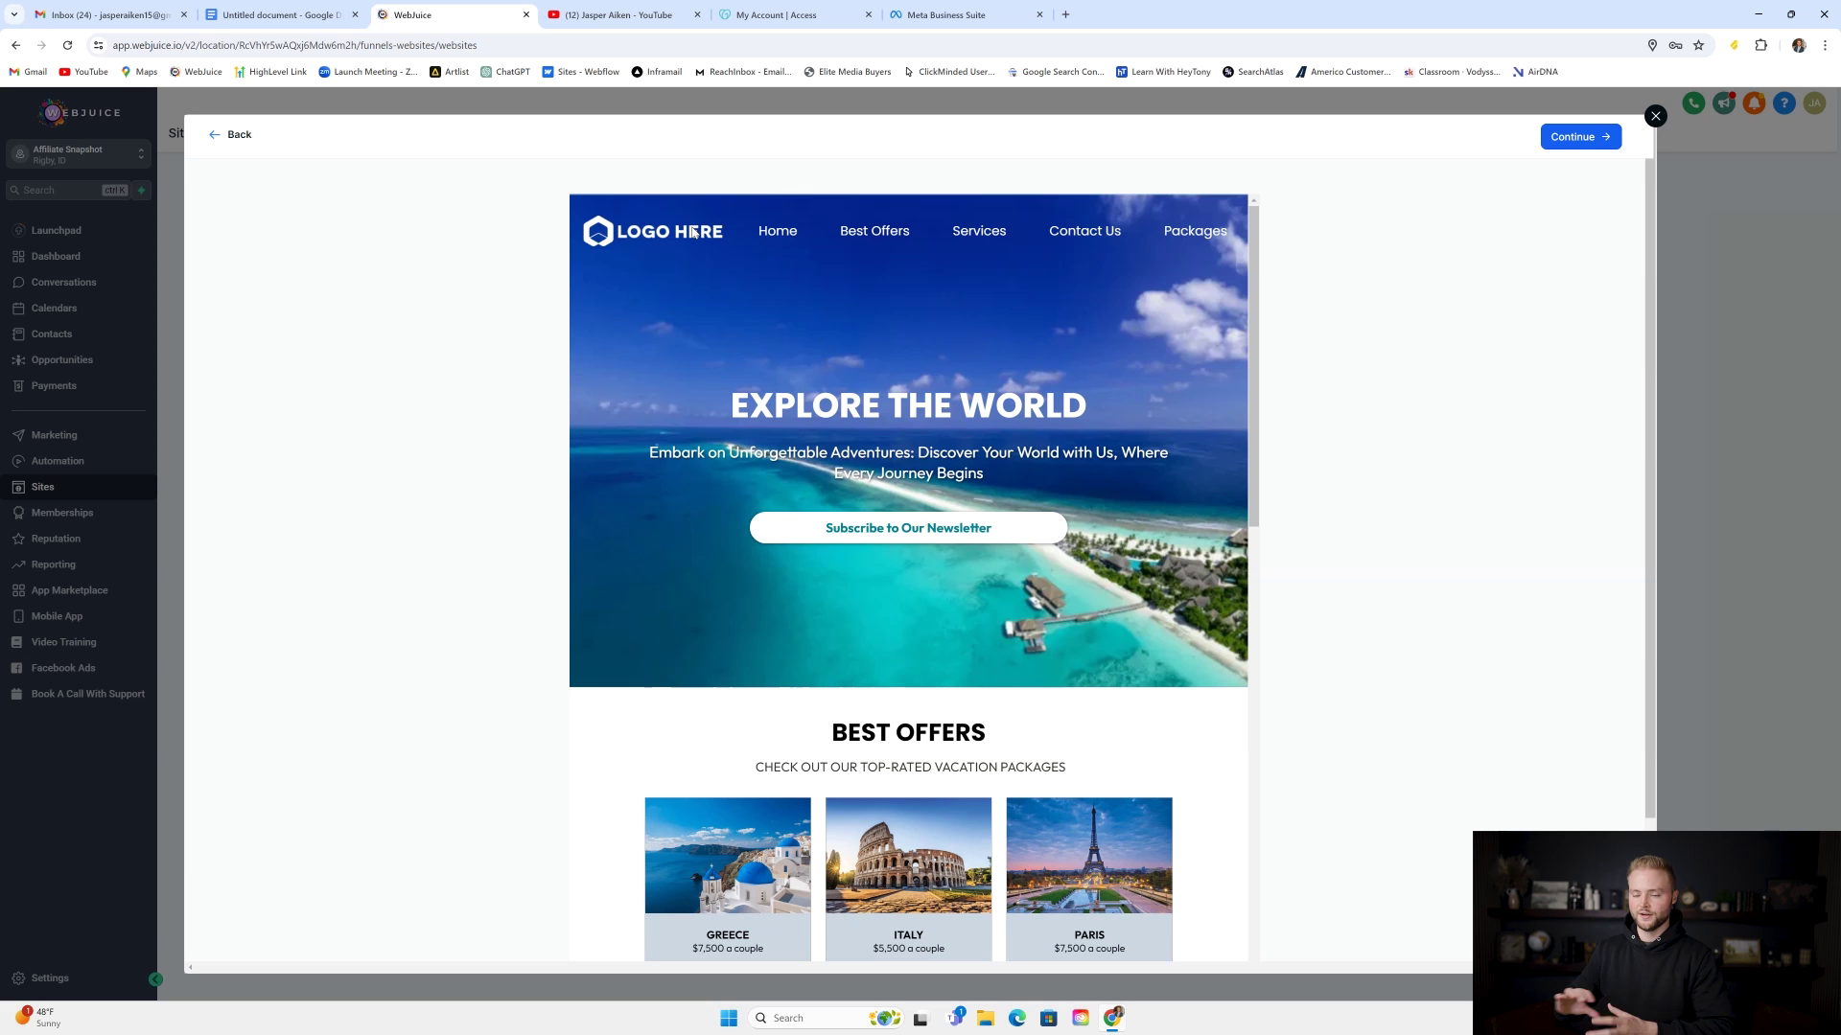
Step: In WebJuice, look through the travel website template preview, from its hero section down past the testimonials
{"action": "scroll", "coordinate": [792, 581], "scroll_direction": "down", "scroll_amount": 3}
{"action": "scroll", "coordinate": [792, 581], "scroll_direction": "up", "scroll_amount": 1}
{"action": "scroll", "coordinate": [792, 581], "scroll_direction": "down", "scroll_amount": 7}
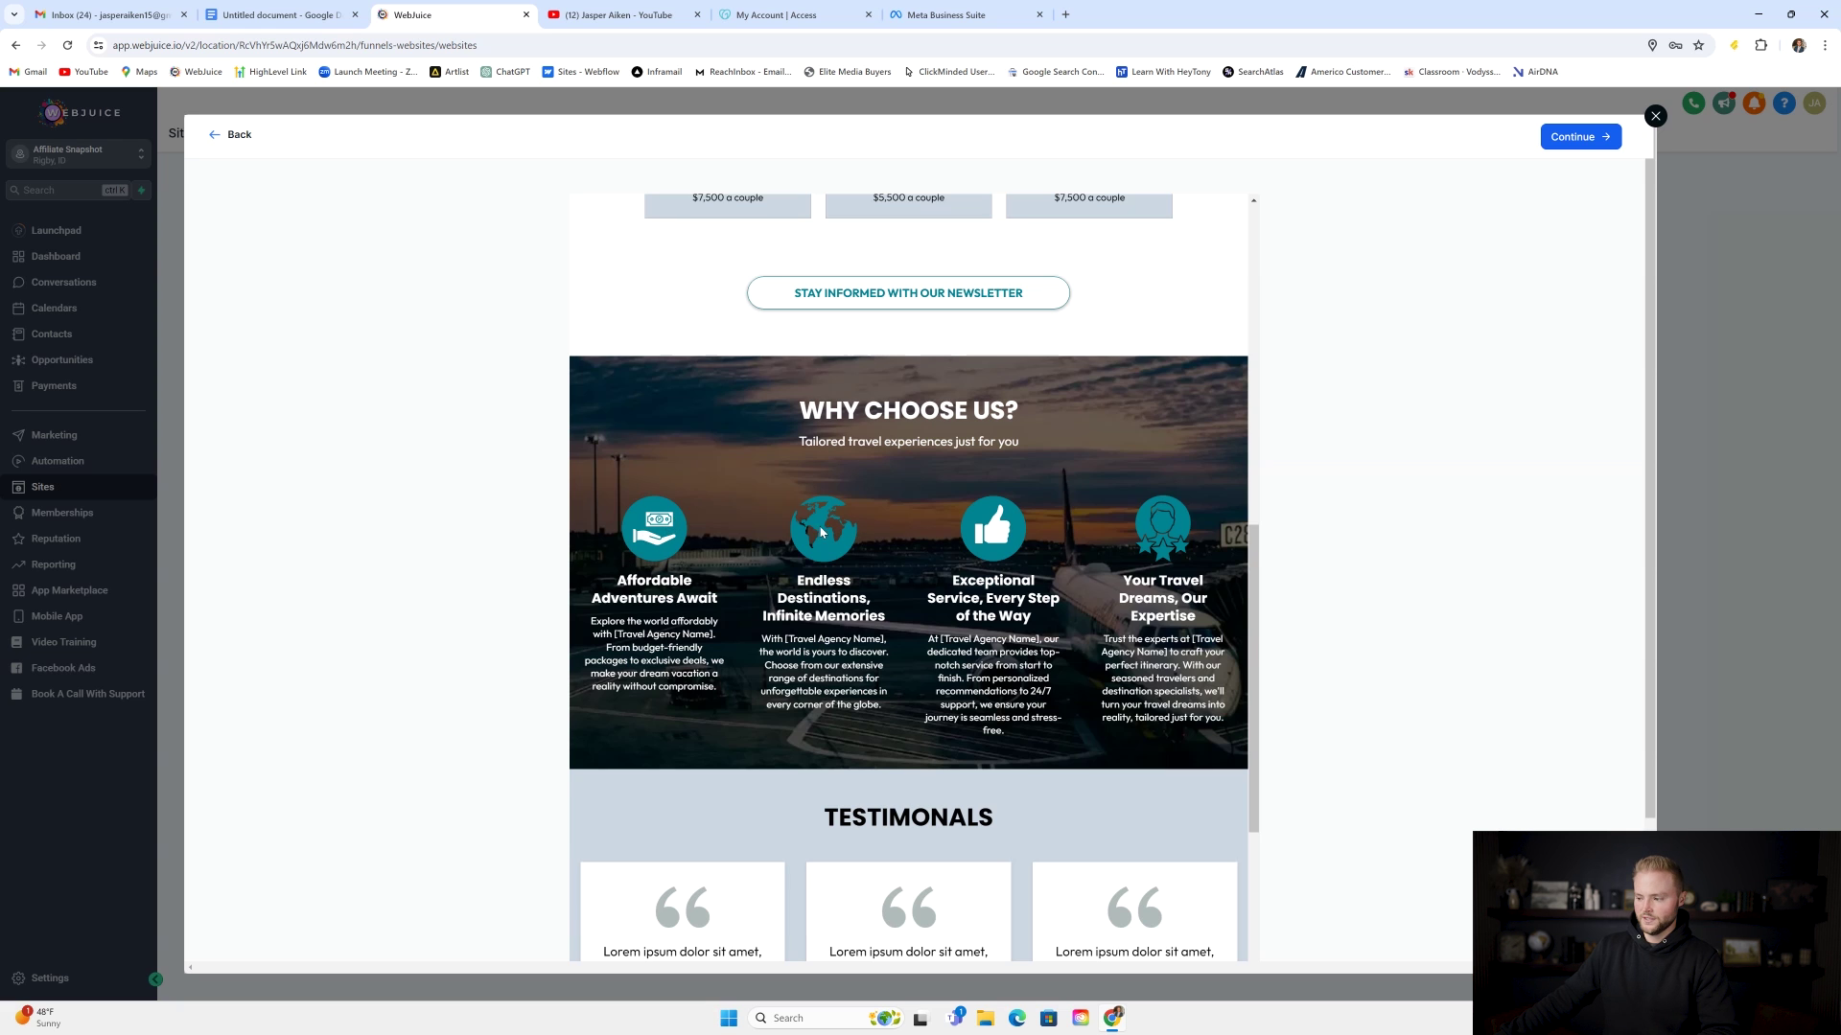
{"action": "scroll", "coordinate": [822, 532], "scroll_direction": "down", "scroll_amount": 4}
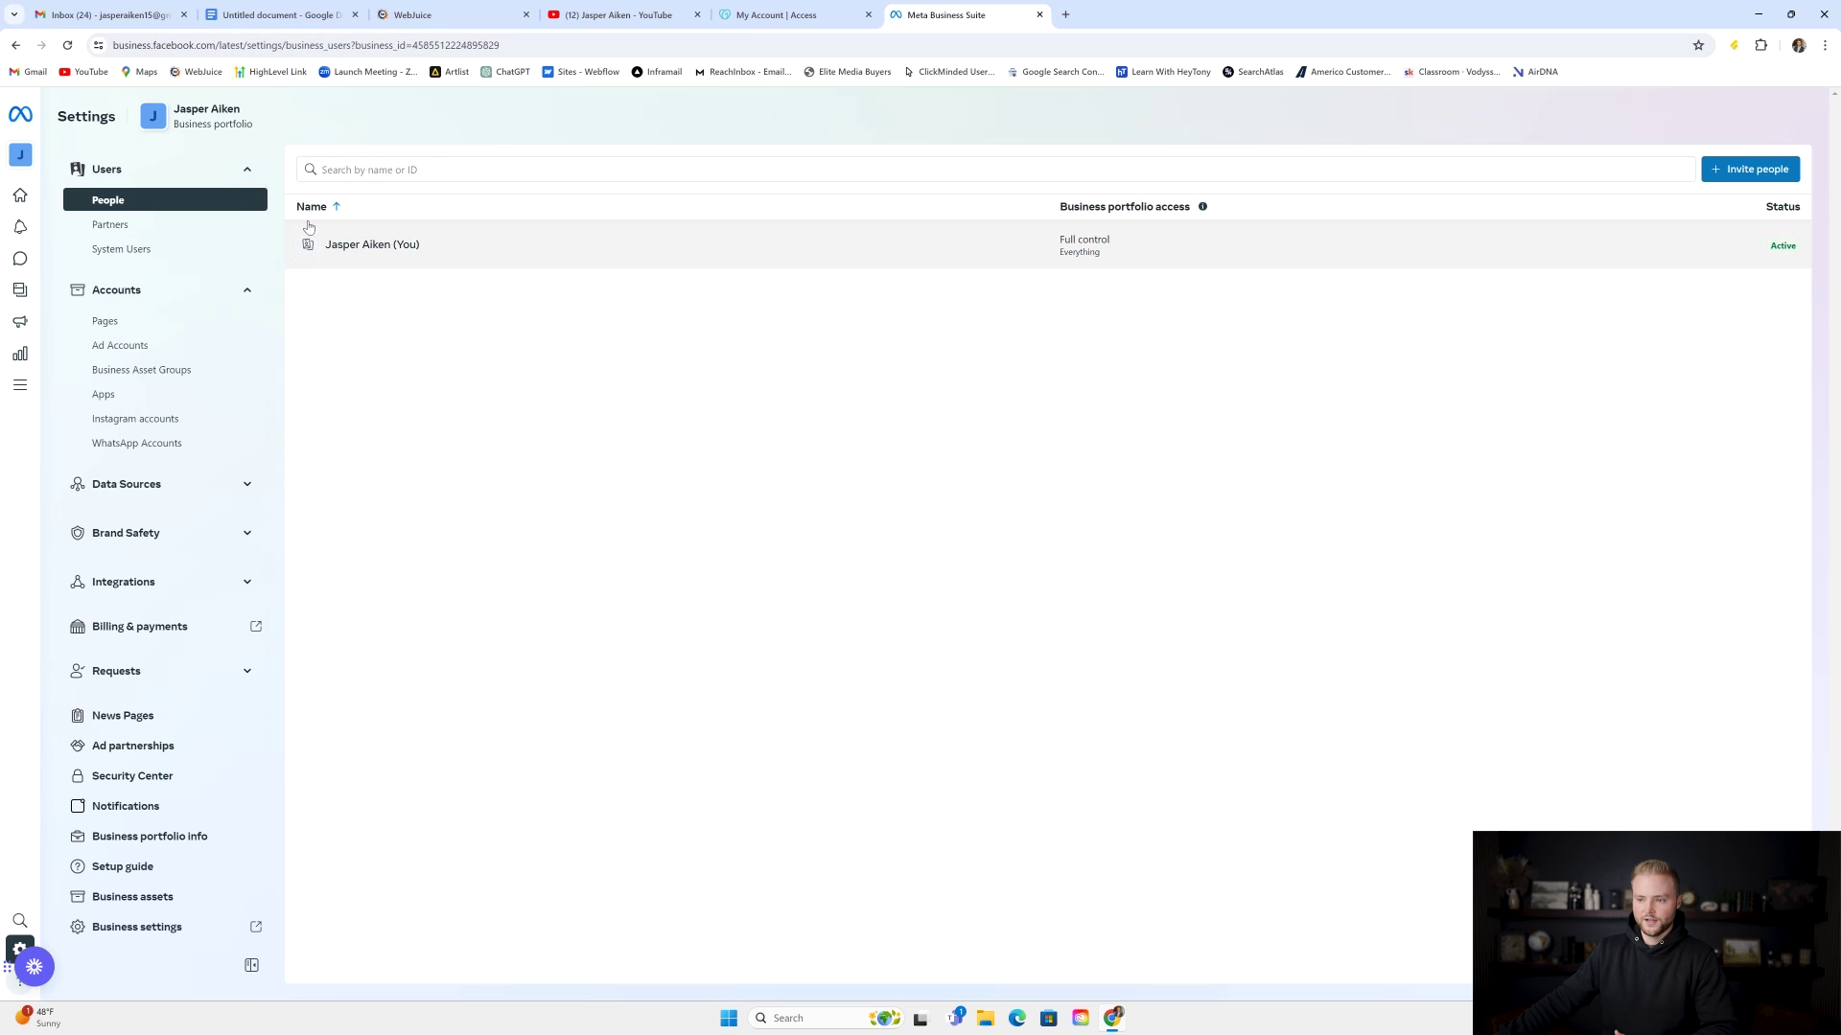
Step: Open the invitation for new people in Meta Business Suite and the user invitation form under Access and security in Google Ads
{"action": "left_click", "coordinate": [1740, 167]}
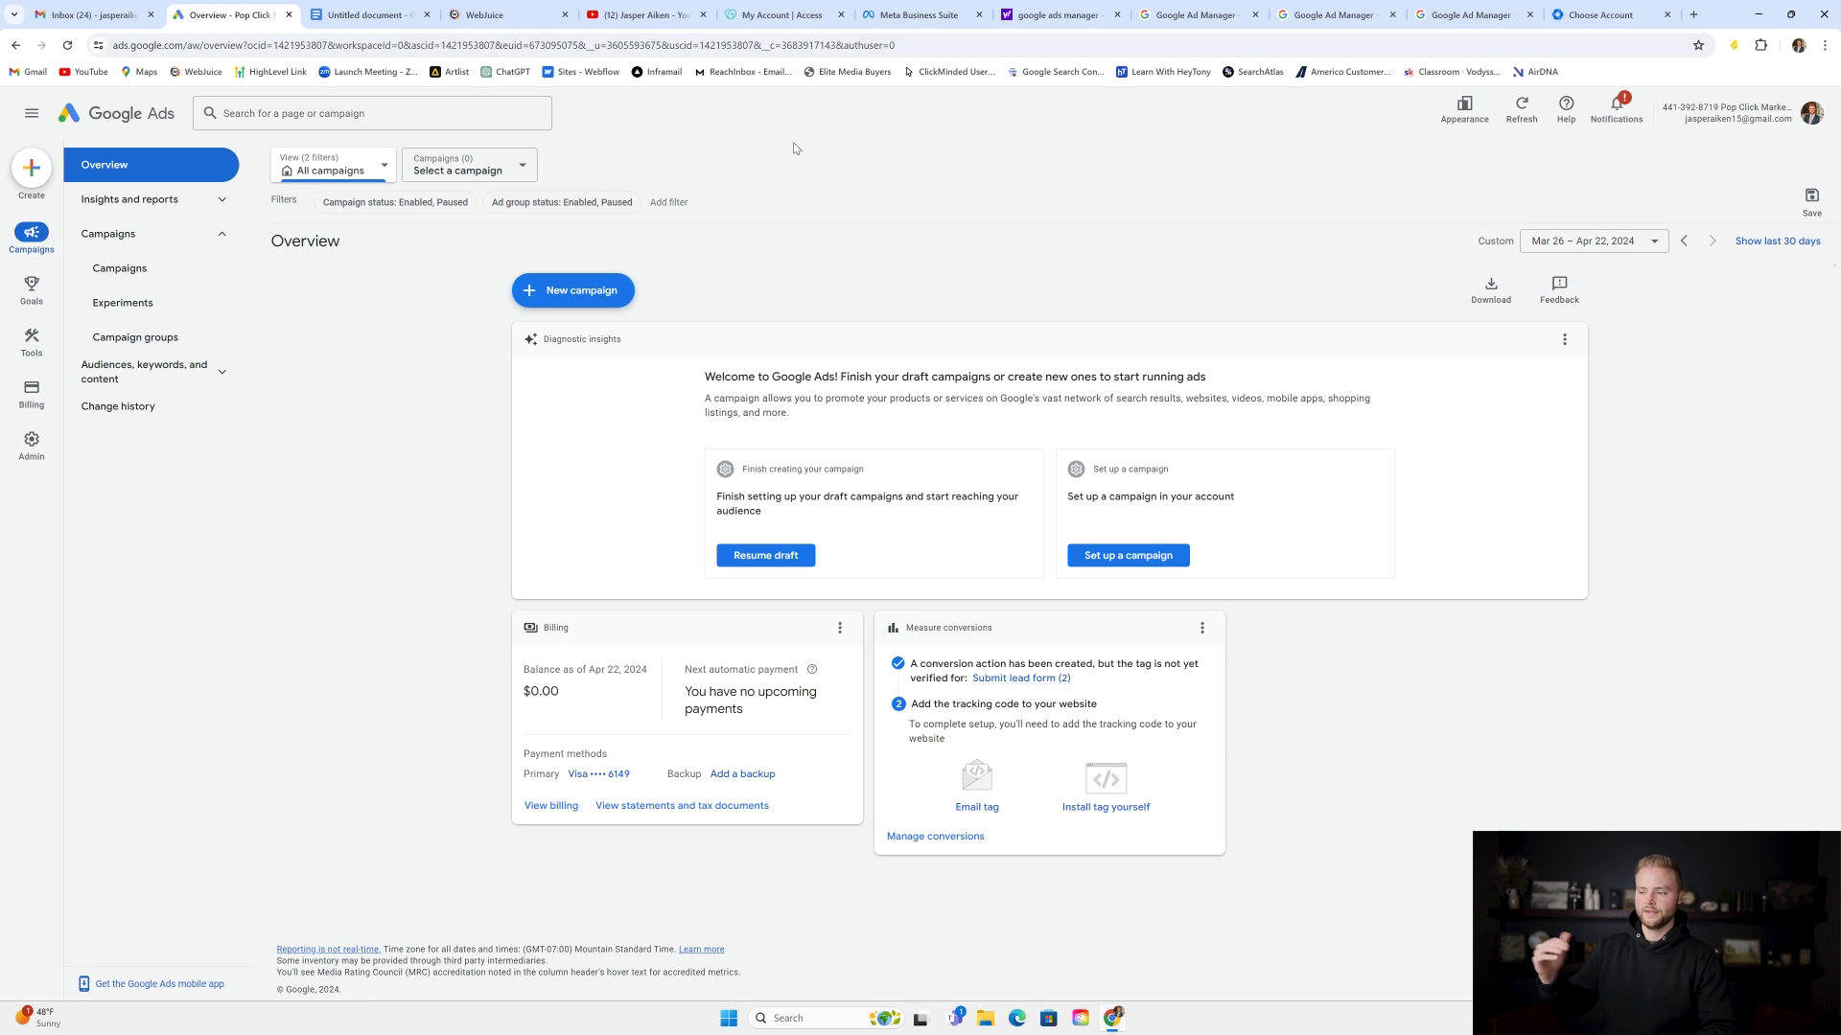
{"action": "mouse_move", "coordinate": [45, 446]}
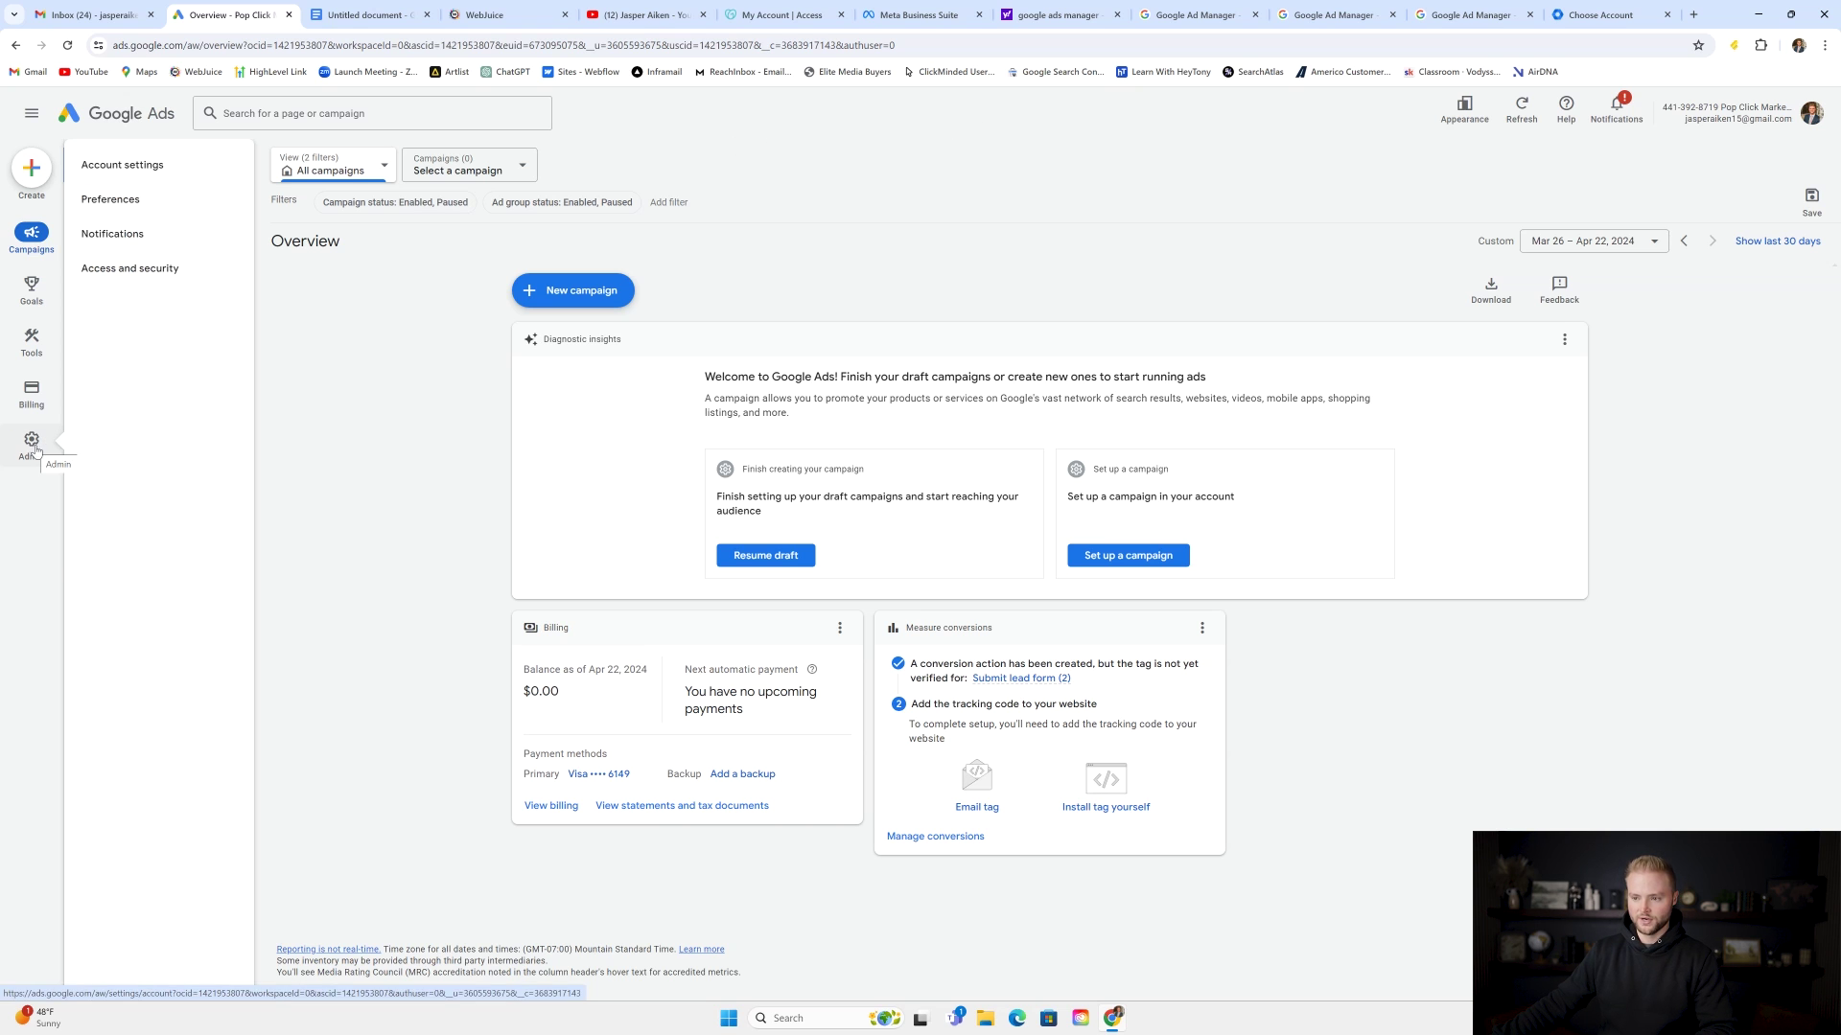
{"action": "left_click", "coordinate": [141, 273]}
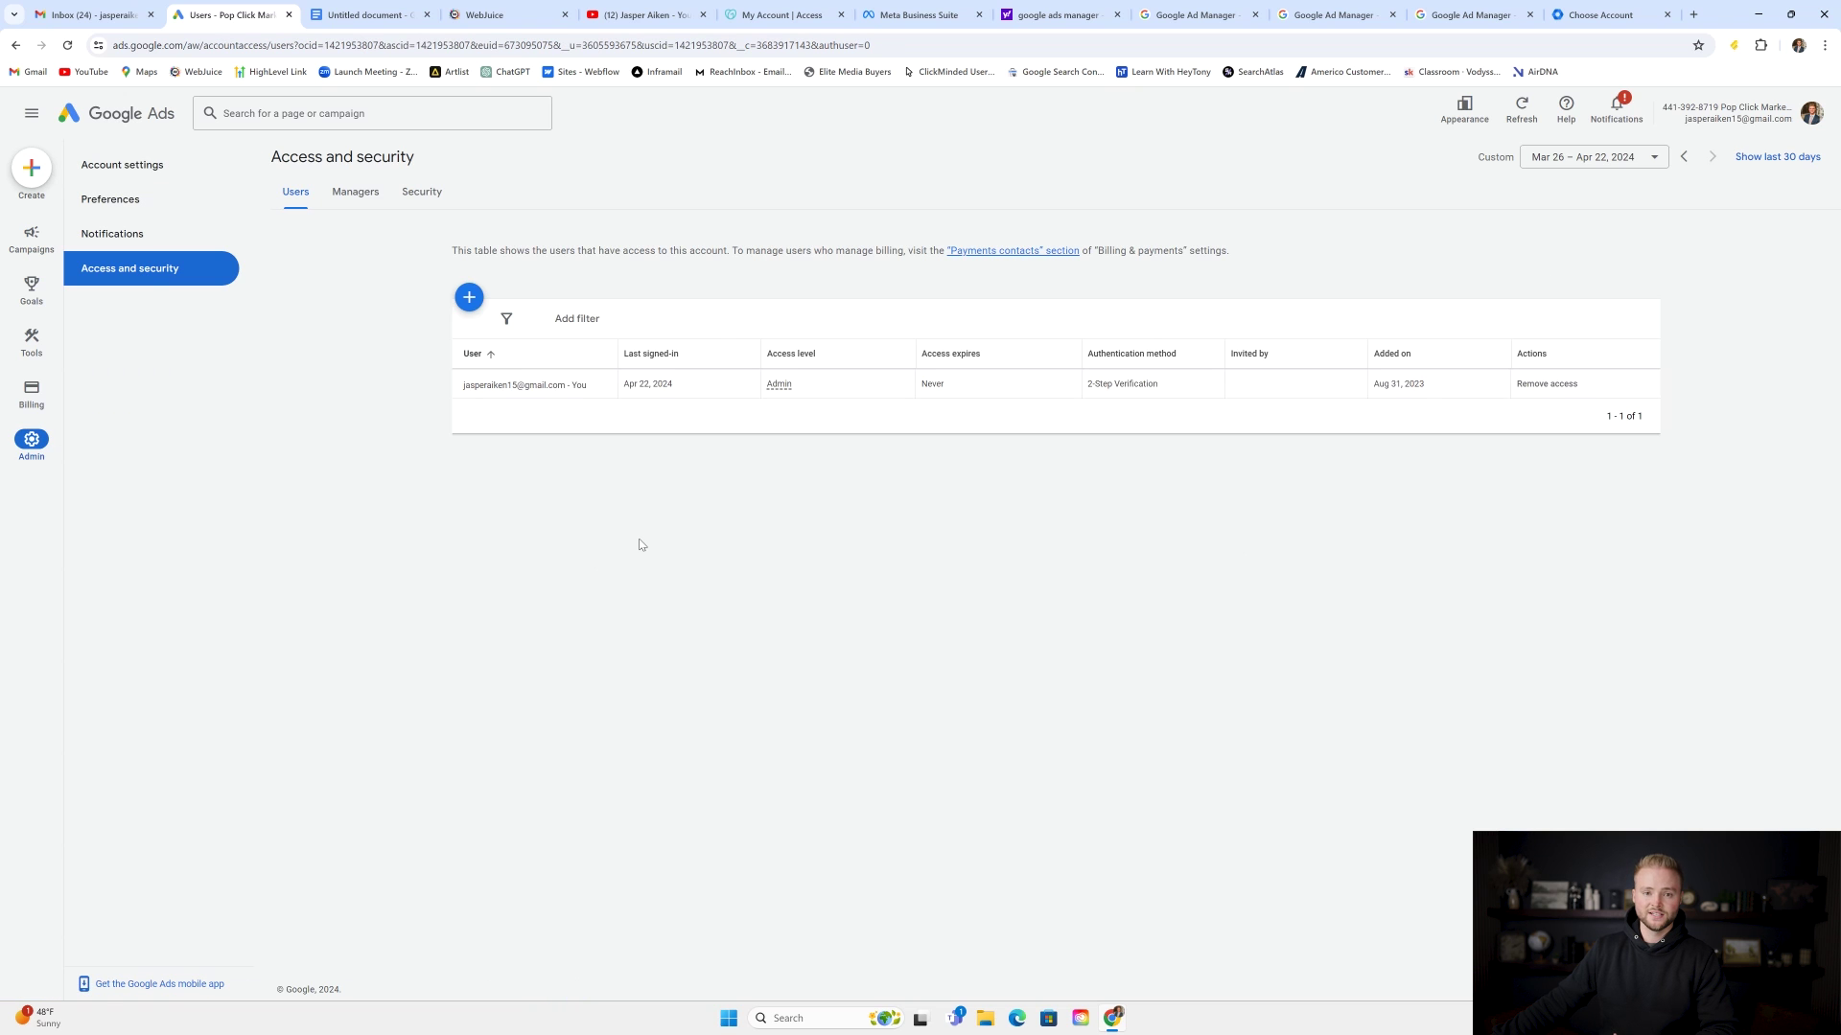
{"action": "left_click", "coordinate": [469, 299]}
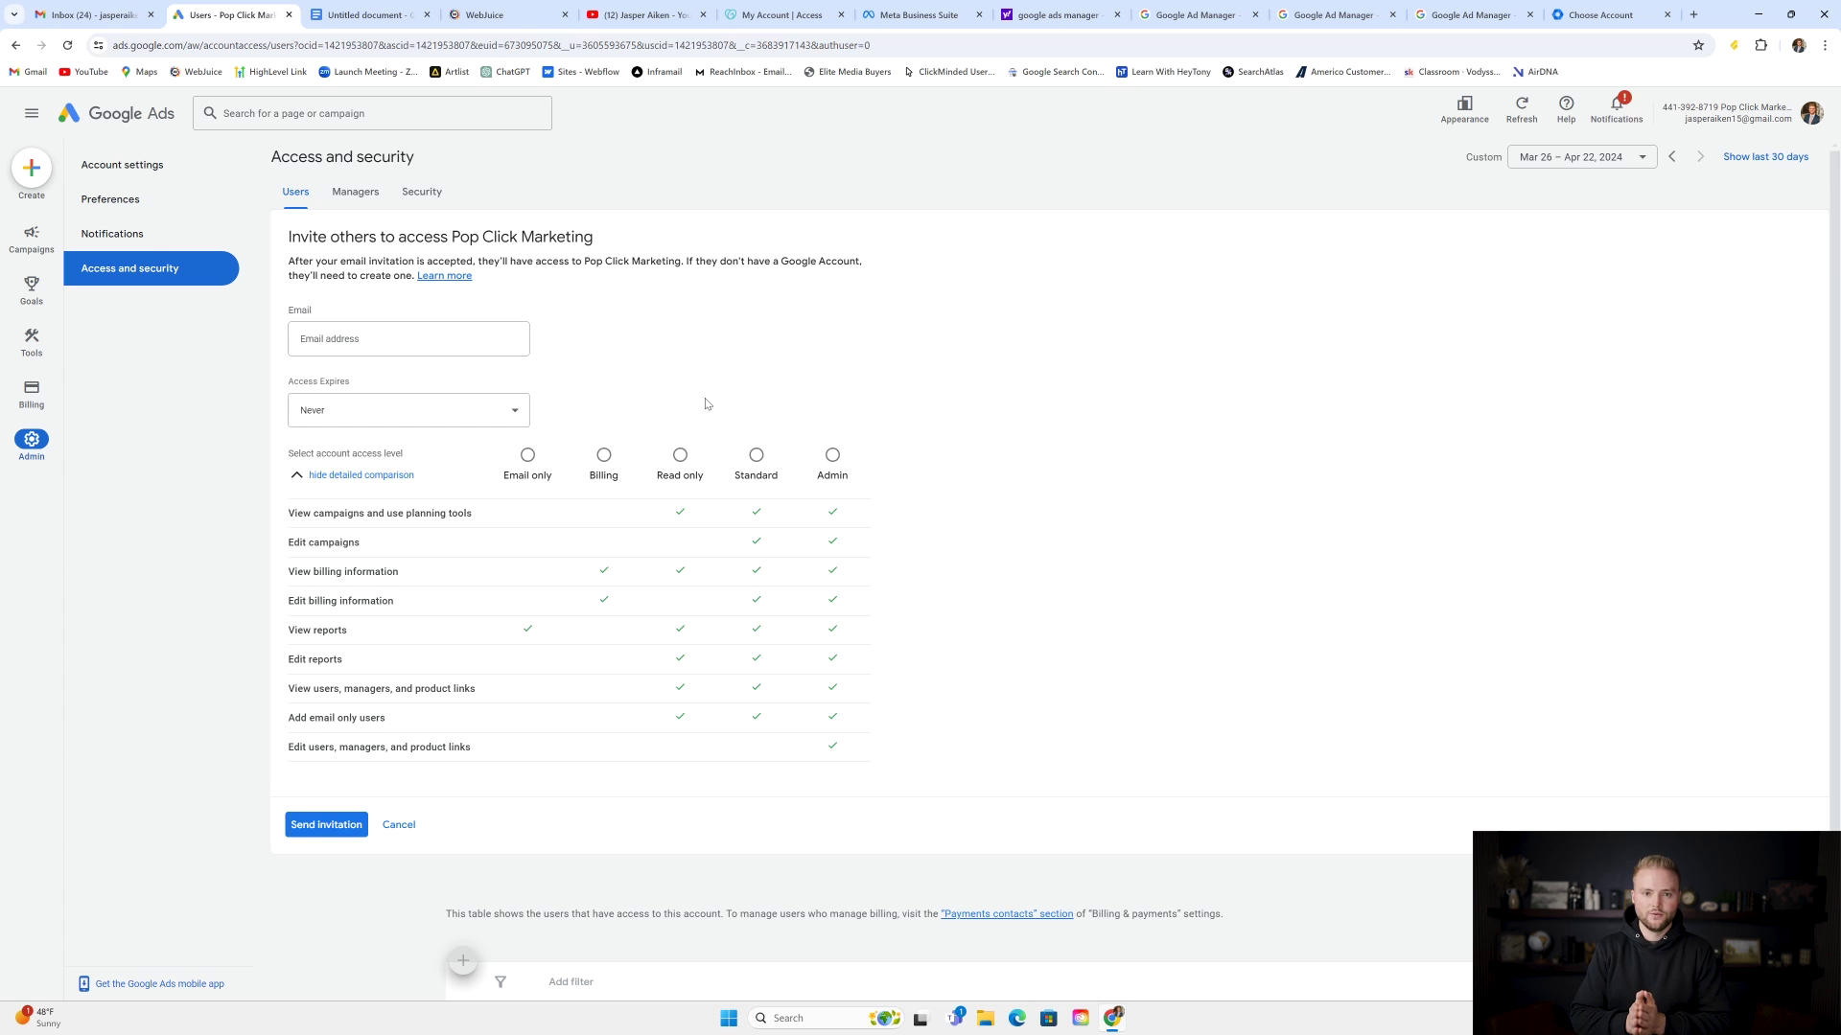
Step: Switch to WebJuice, open the Add Users form for team members from the Launchpad, and start a contact import from the Contacts list
{"action": "key", "text": "ctrl+4"}
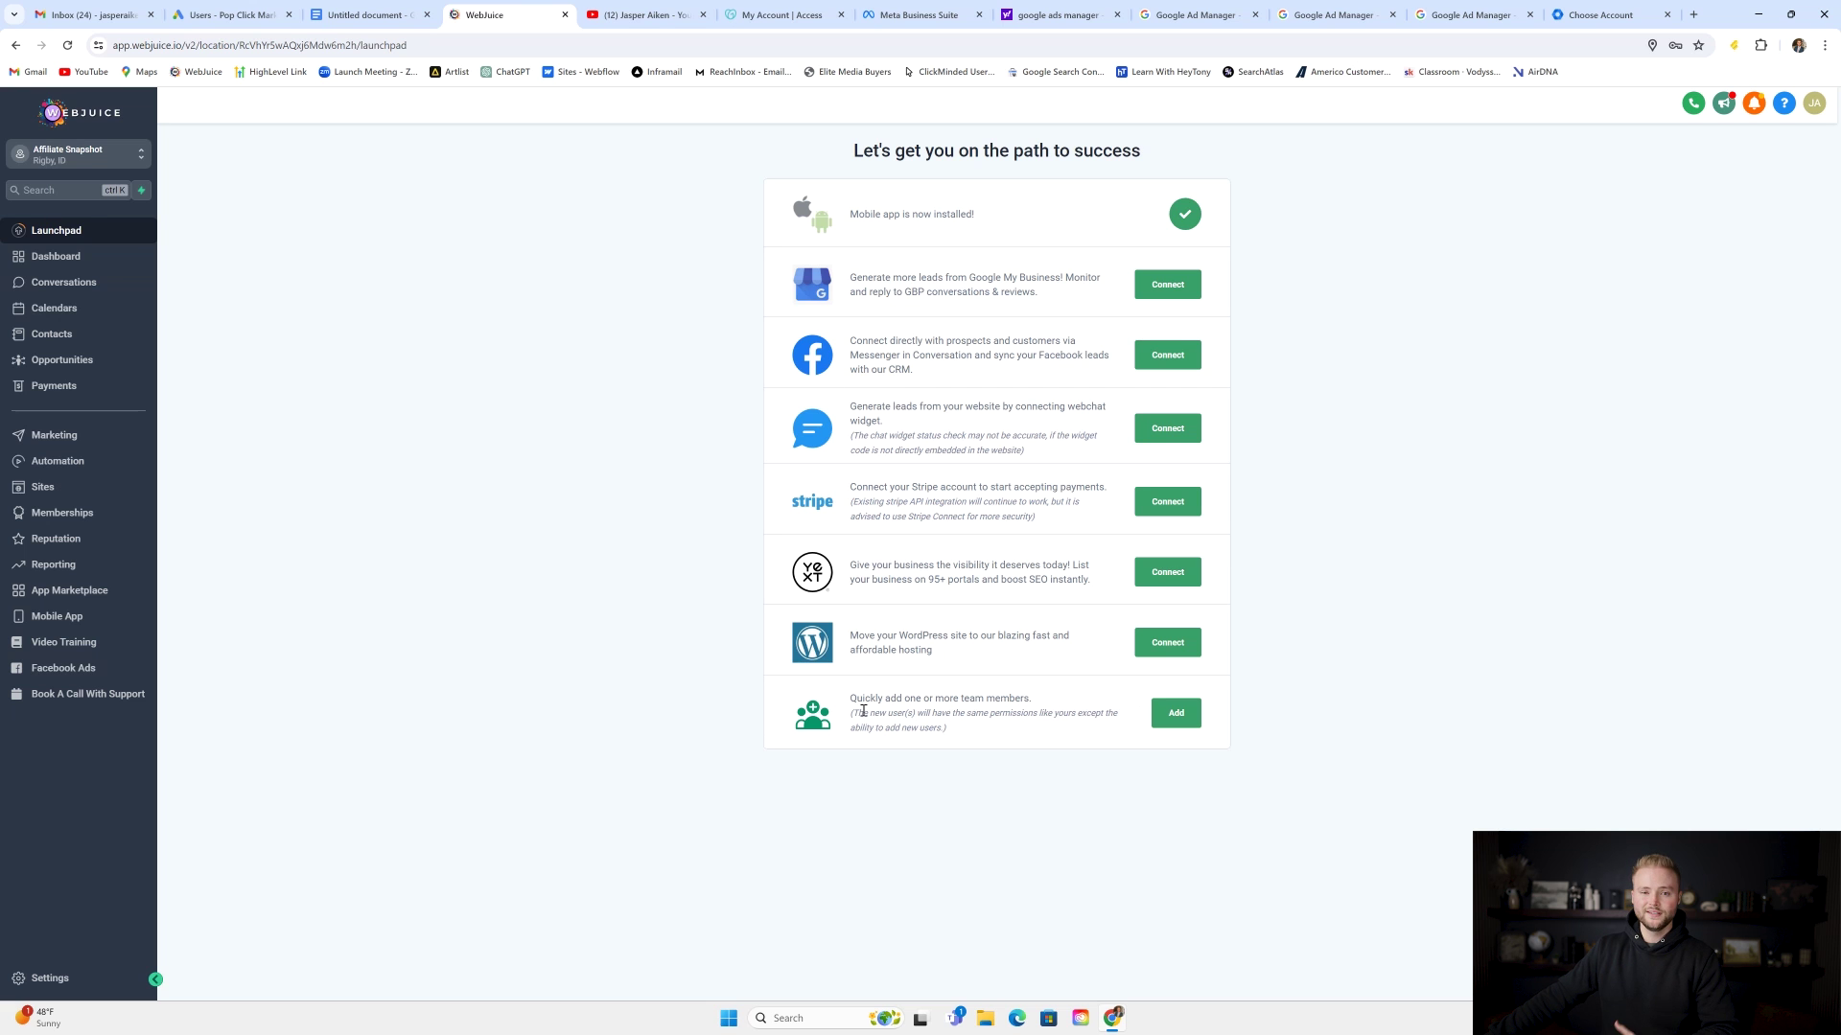
{"action": "left_click", "coordinate": [1176, 712]}
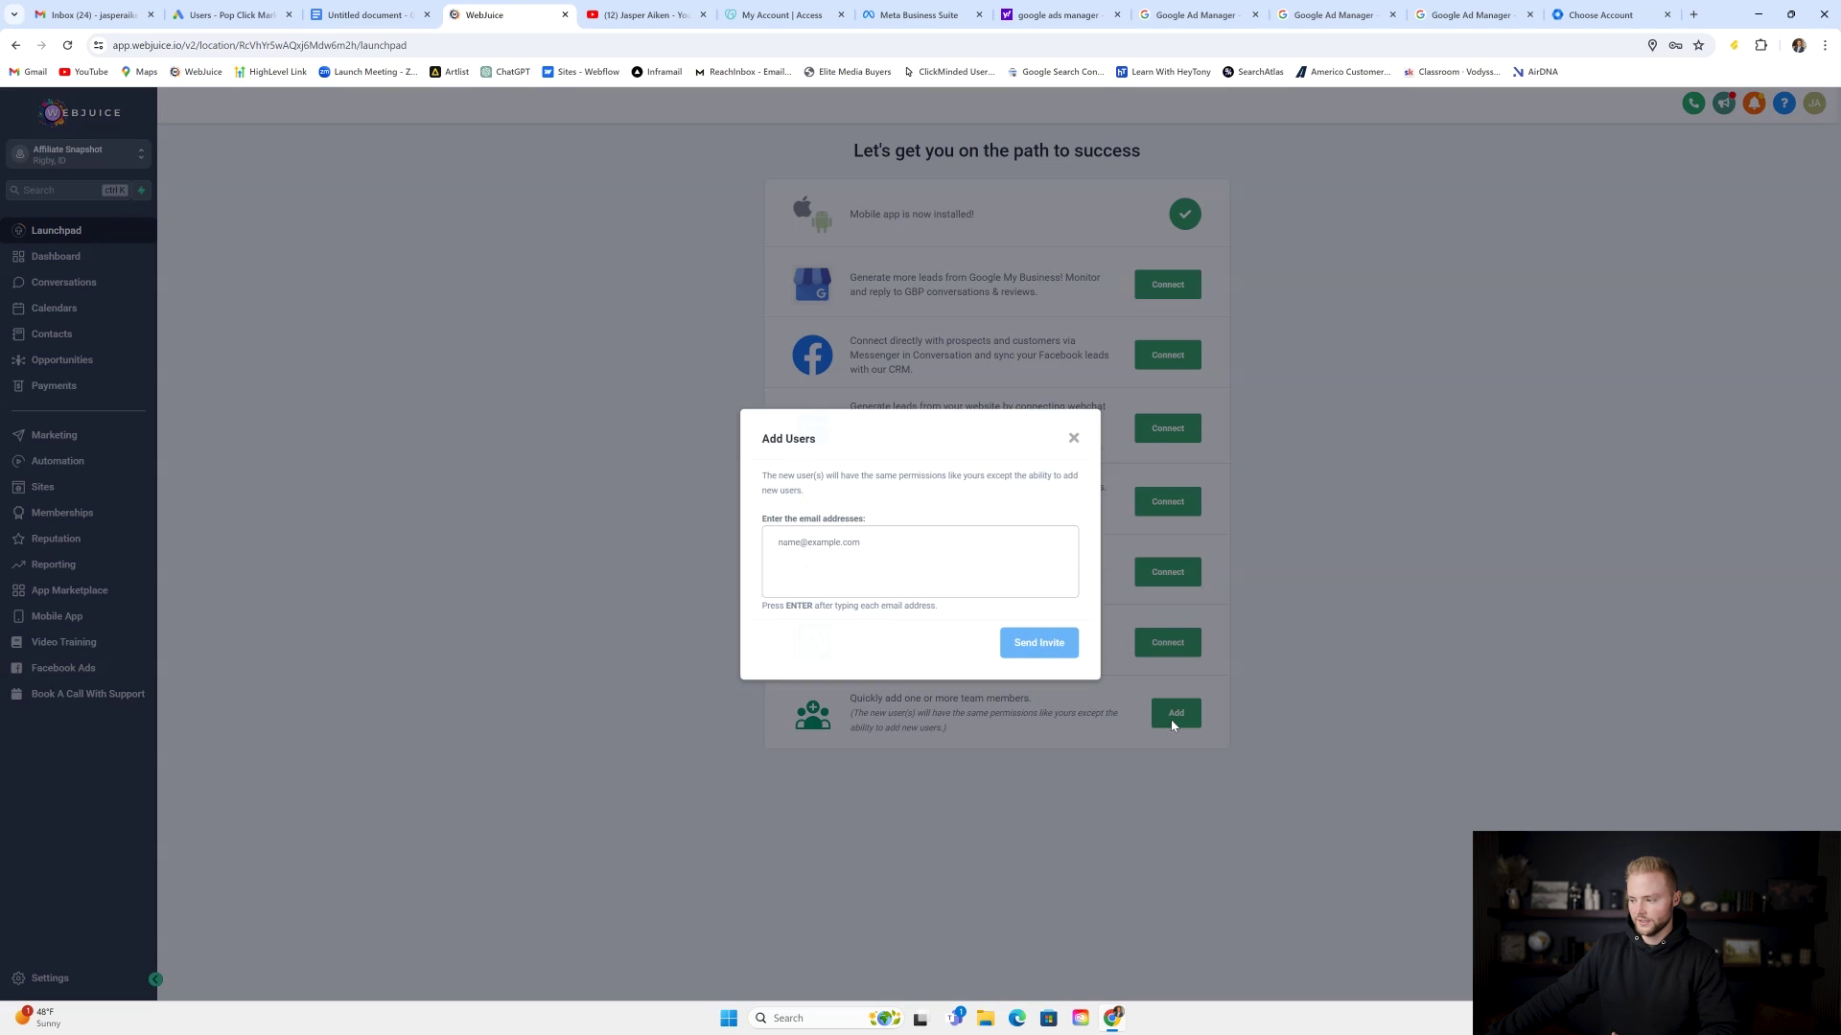
{"action": "left_click", "coordinate": [847, 545]}
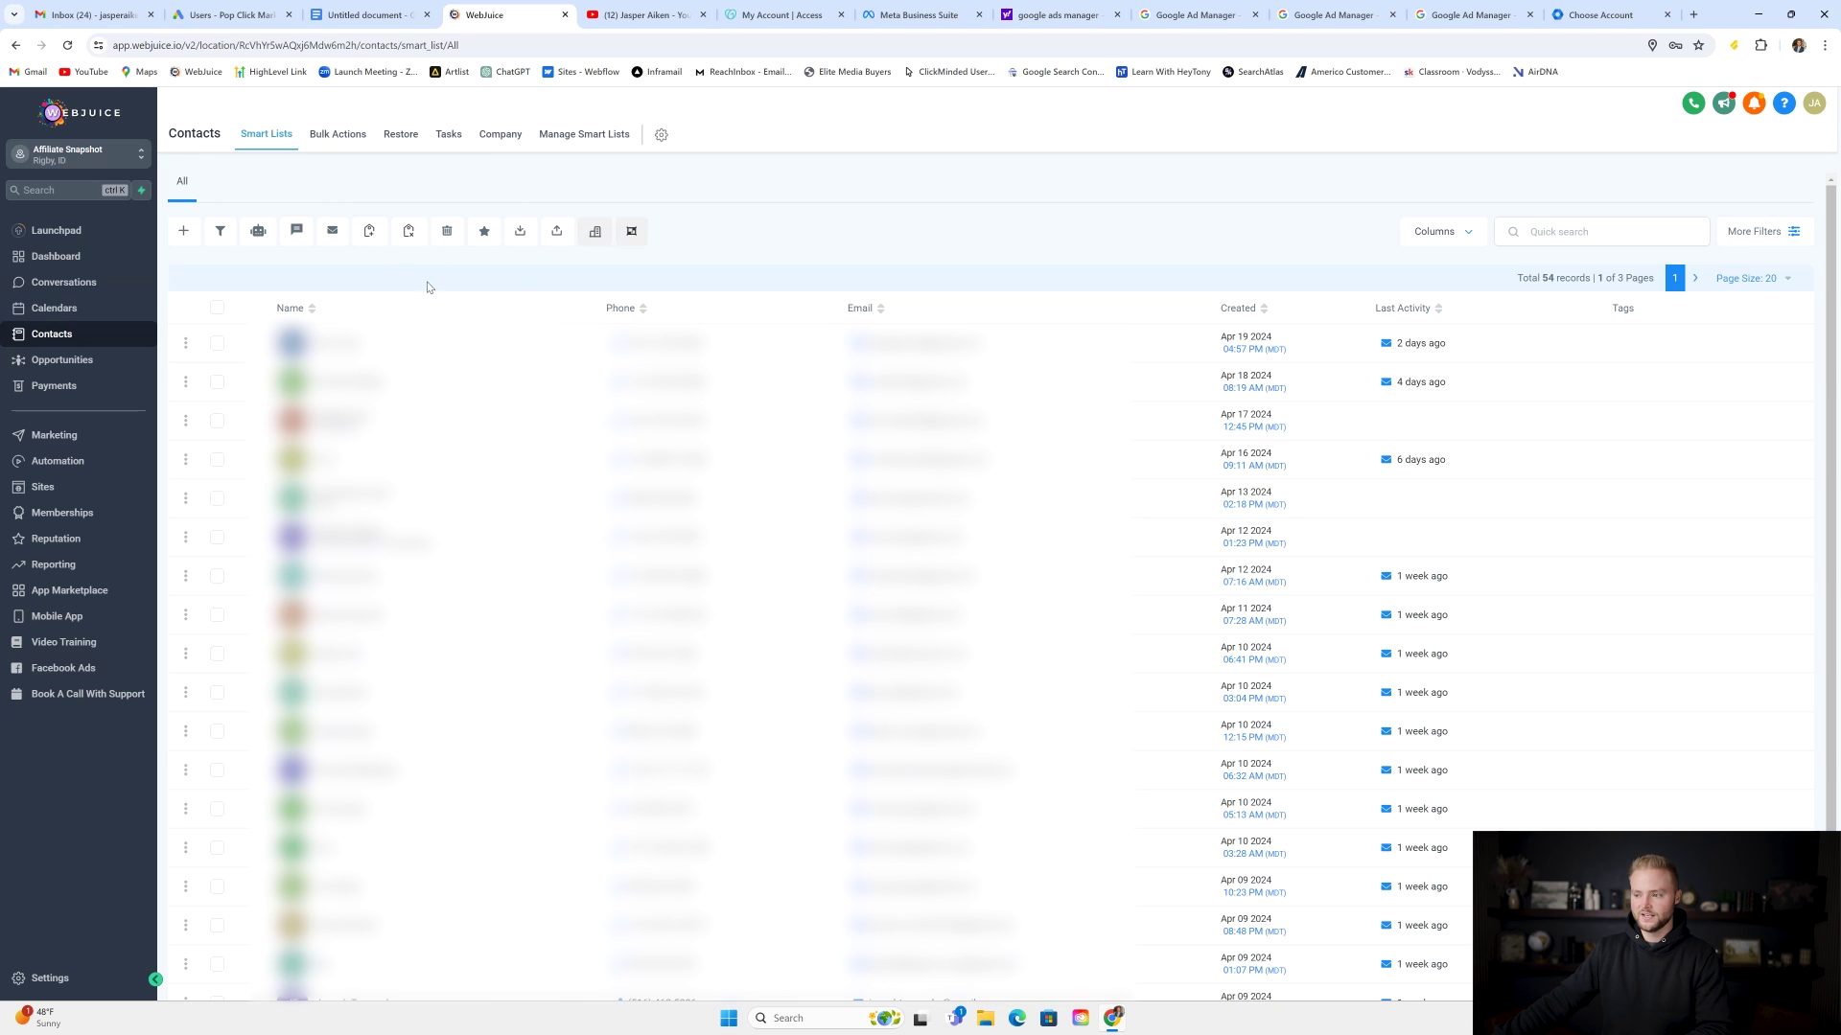
{"action": "left_click", "coordinate": [558, 233]}
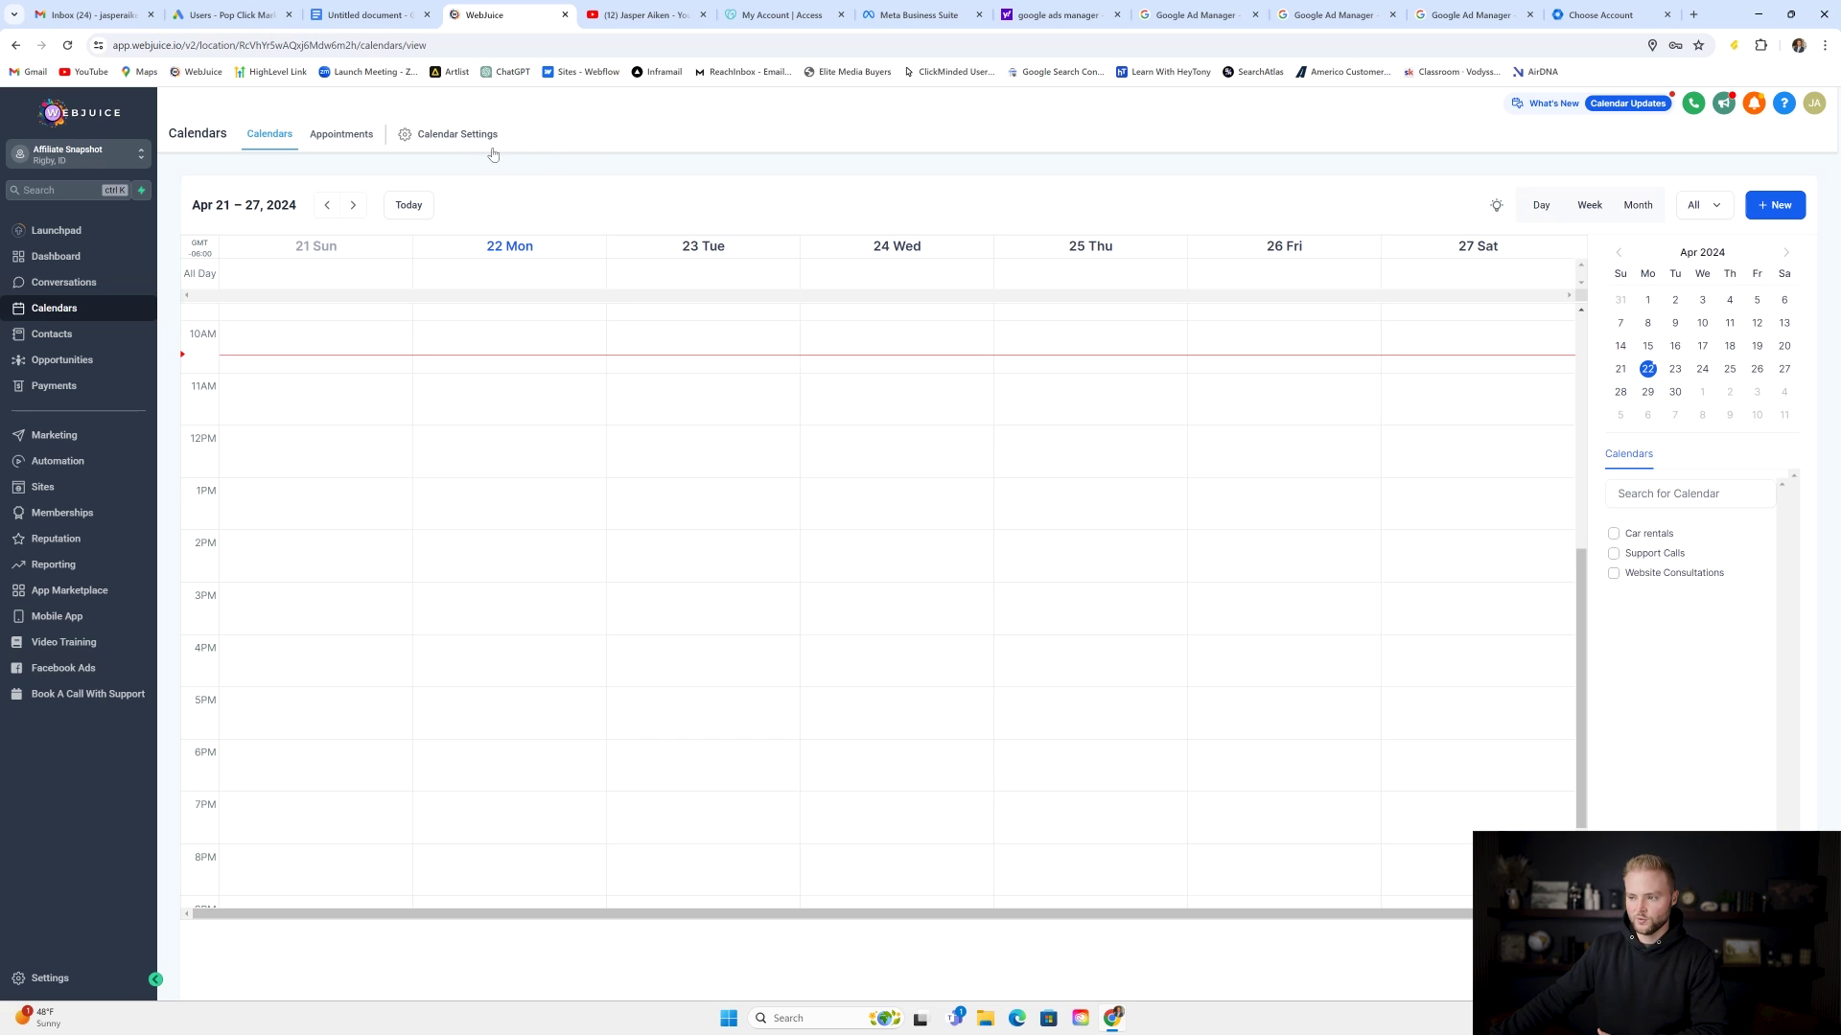
Step: Open the Website Consultations calendar for editing from the calendar settings and look over its availability options
{"action": "left_click", "coordinate": [462, 138]}
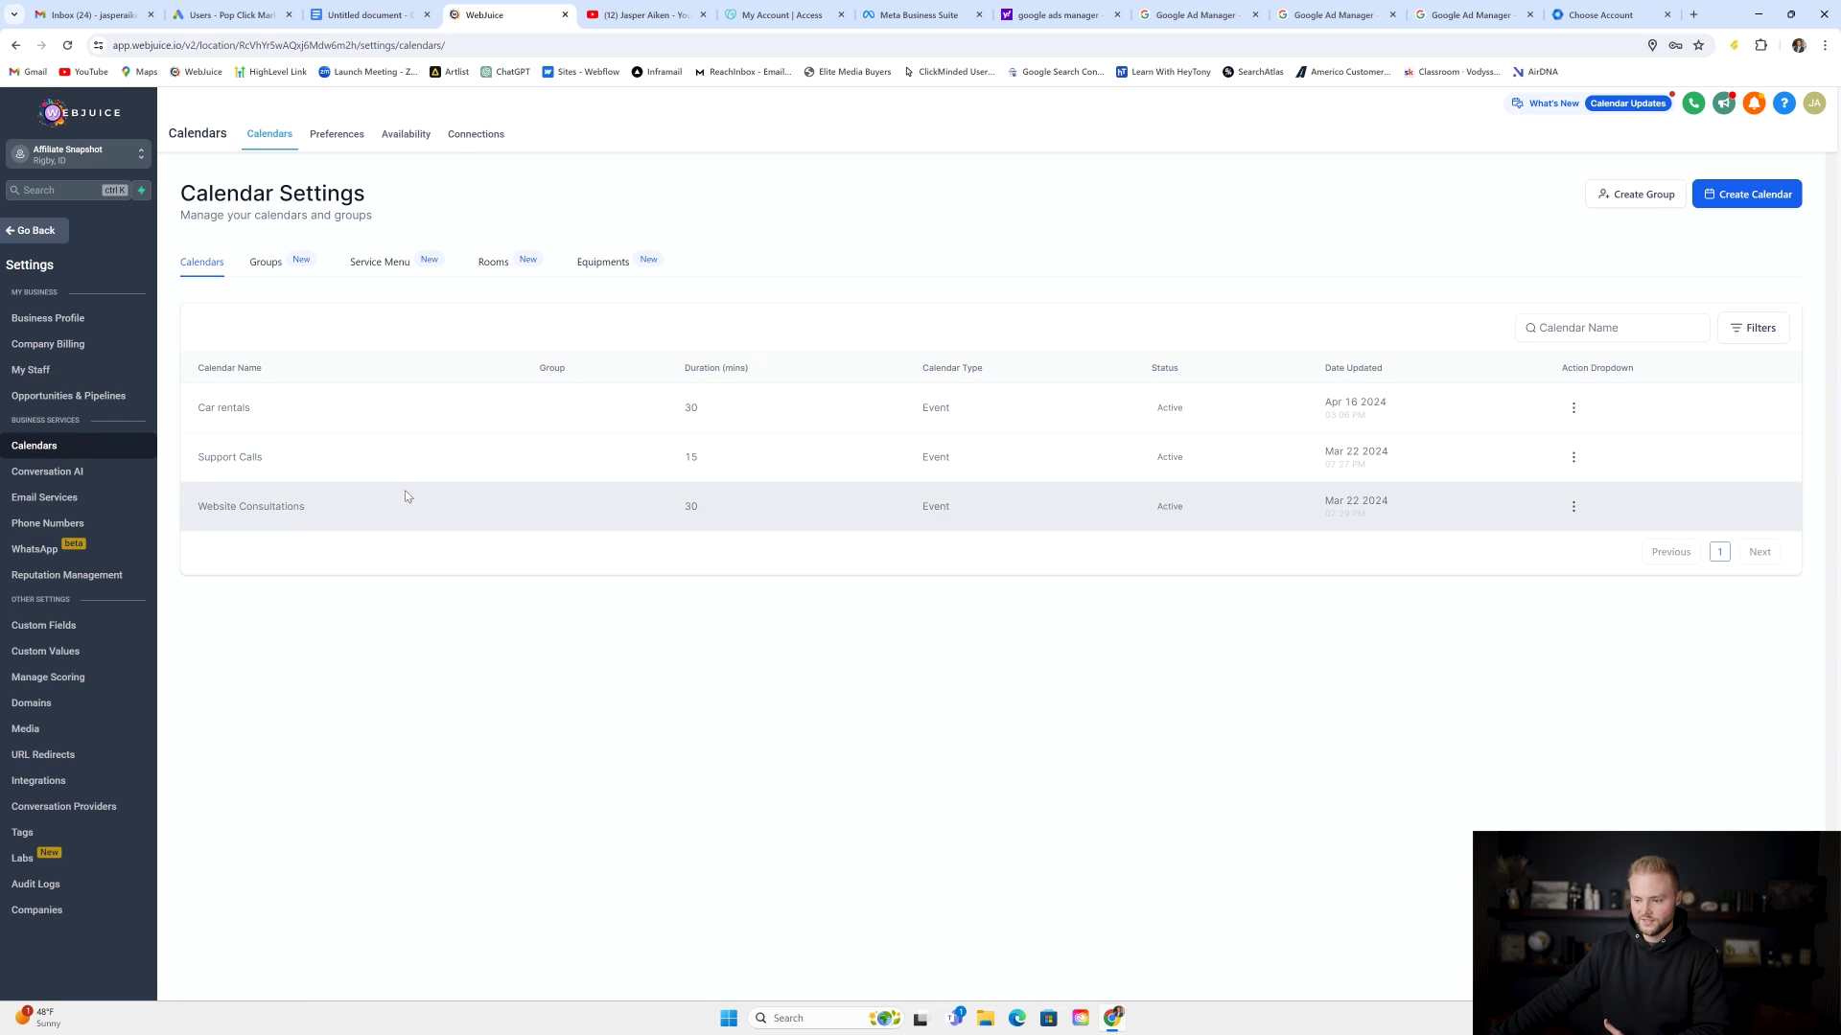
{"action": "left_click", "coordinate": [1574, 506]}
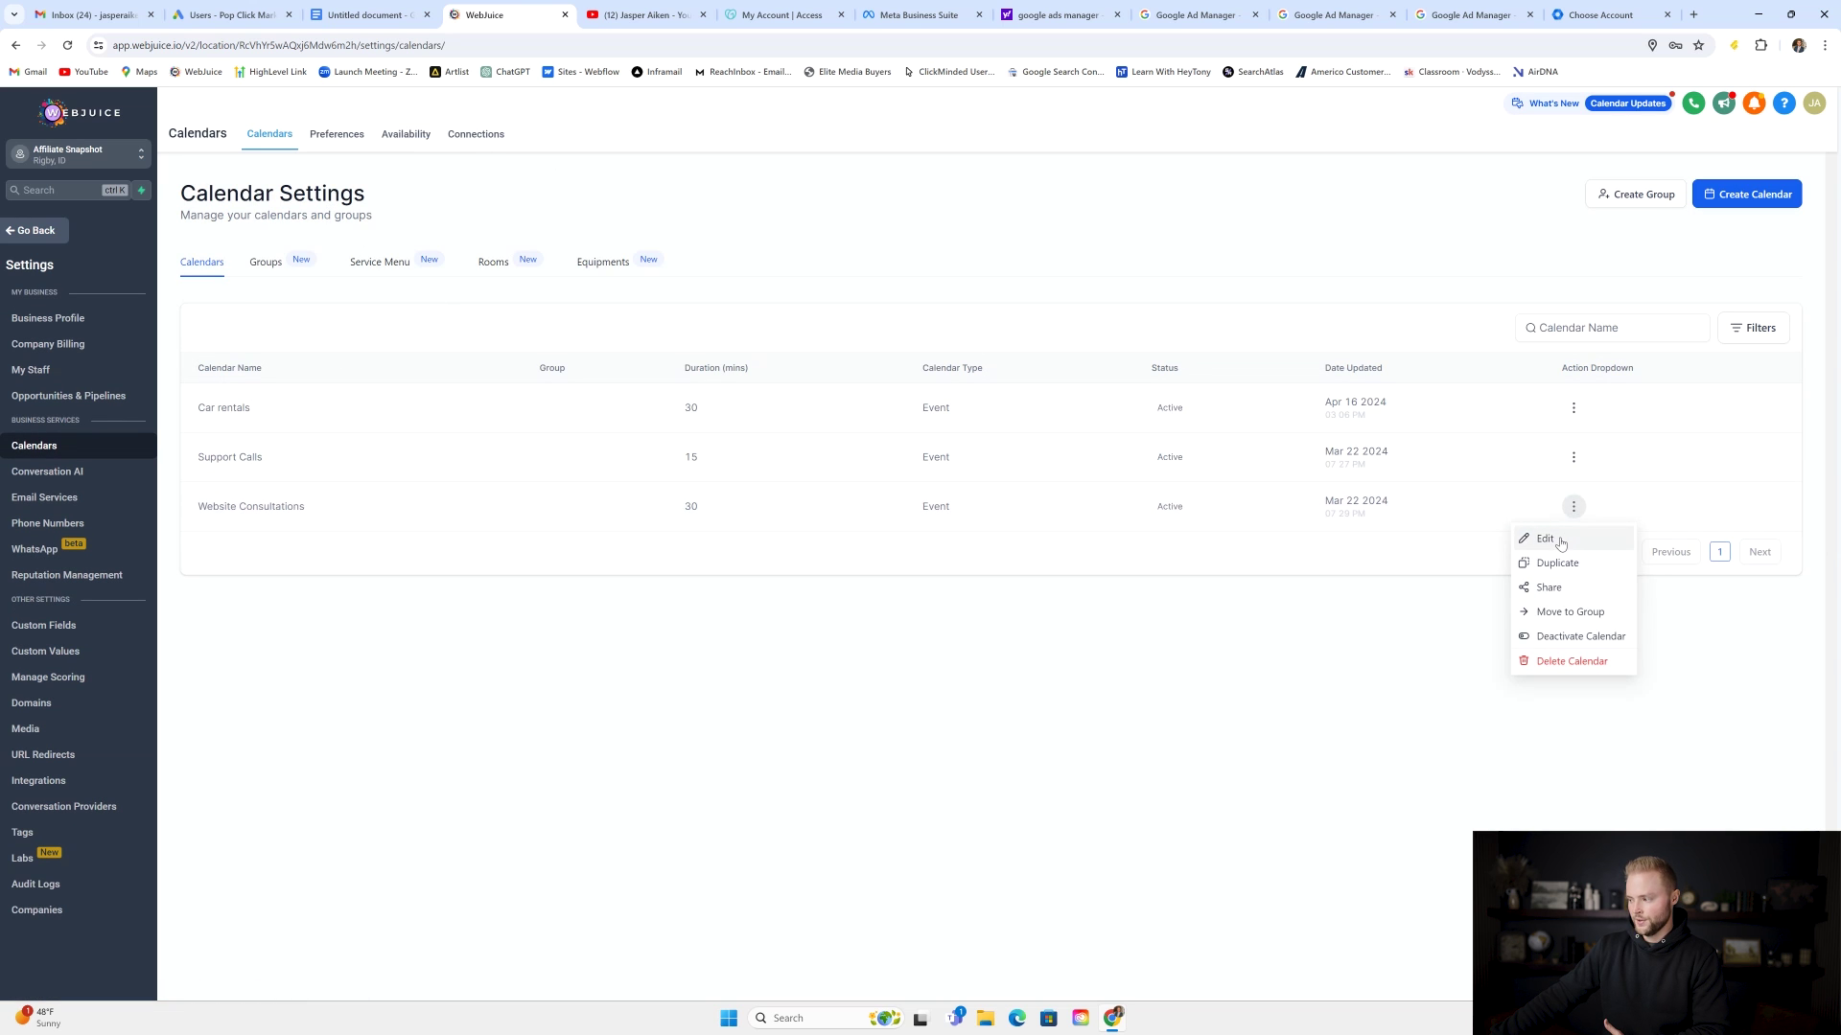
{"action": "left_click", "coordinate": [1545, 539]}
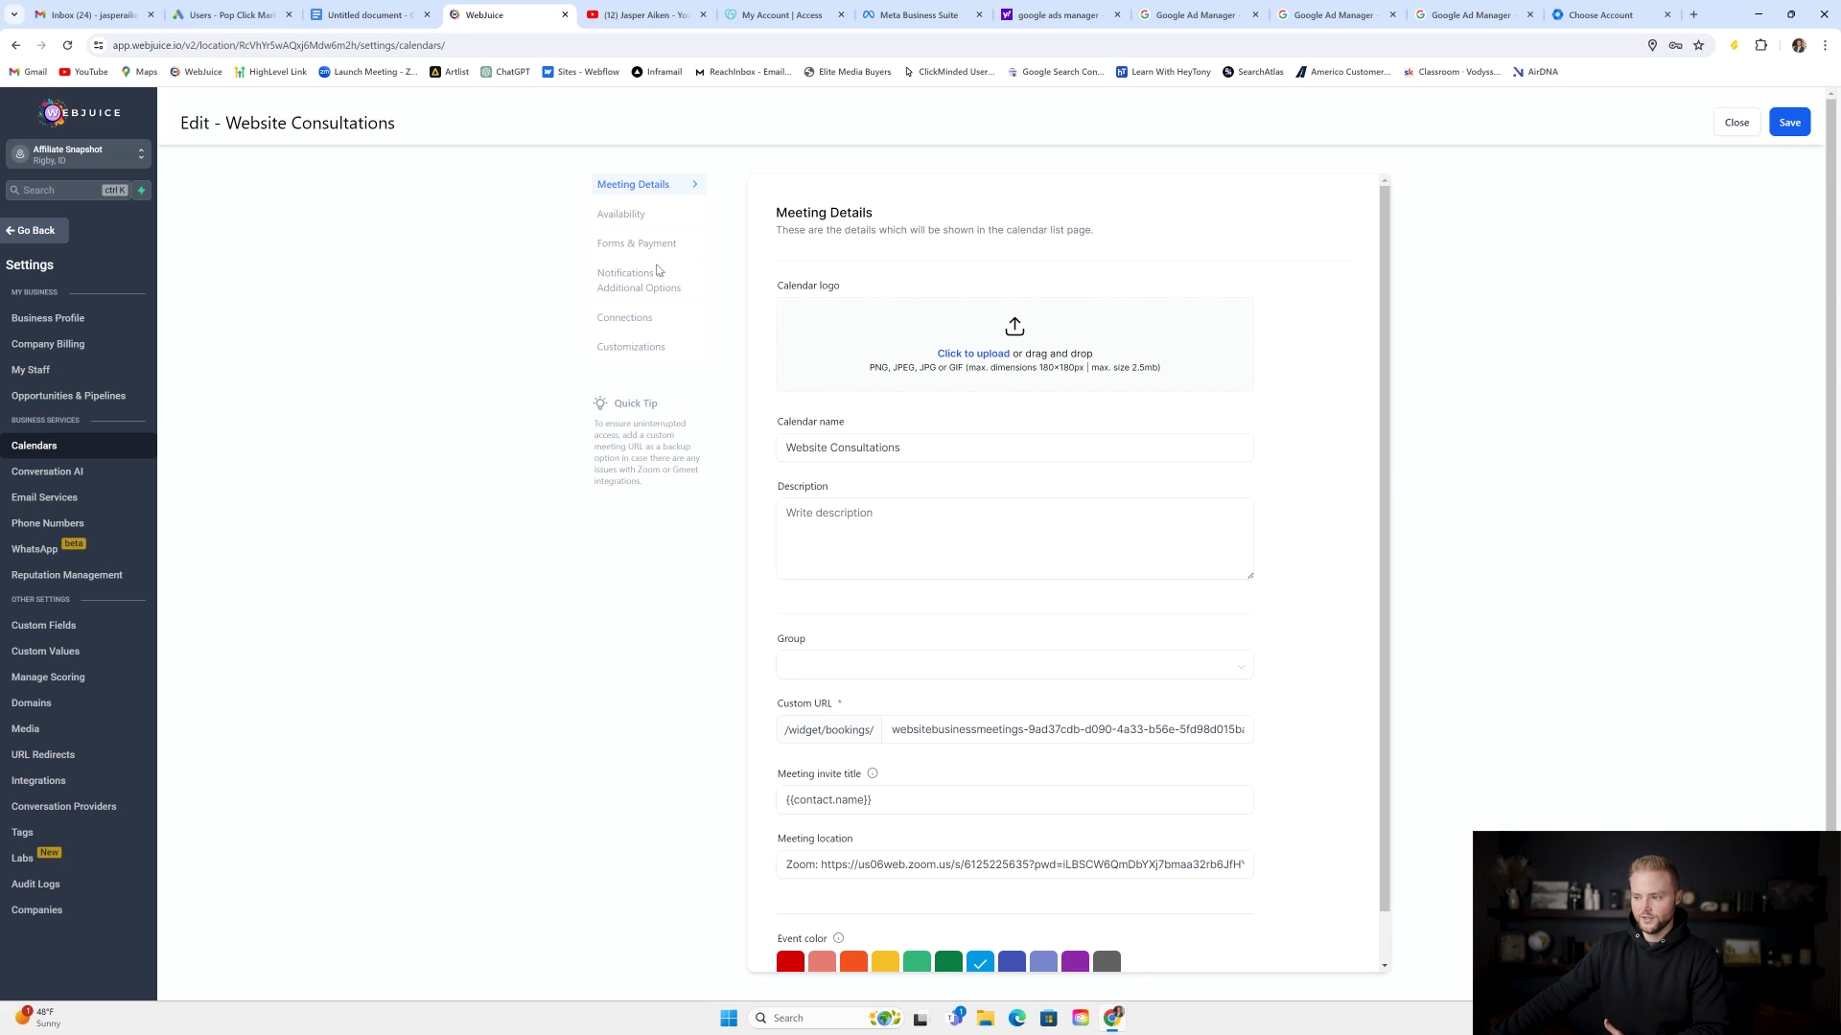
{"action": "left_click", "coordinate": [656, 215]}
{"action": "scroll", "coordinate": [912, 297], "scroll_direction": "down", "scroll_amount": 2}
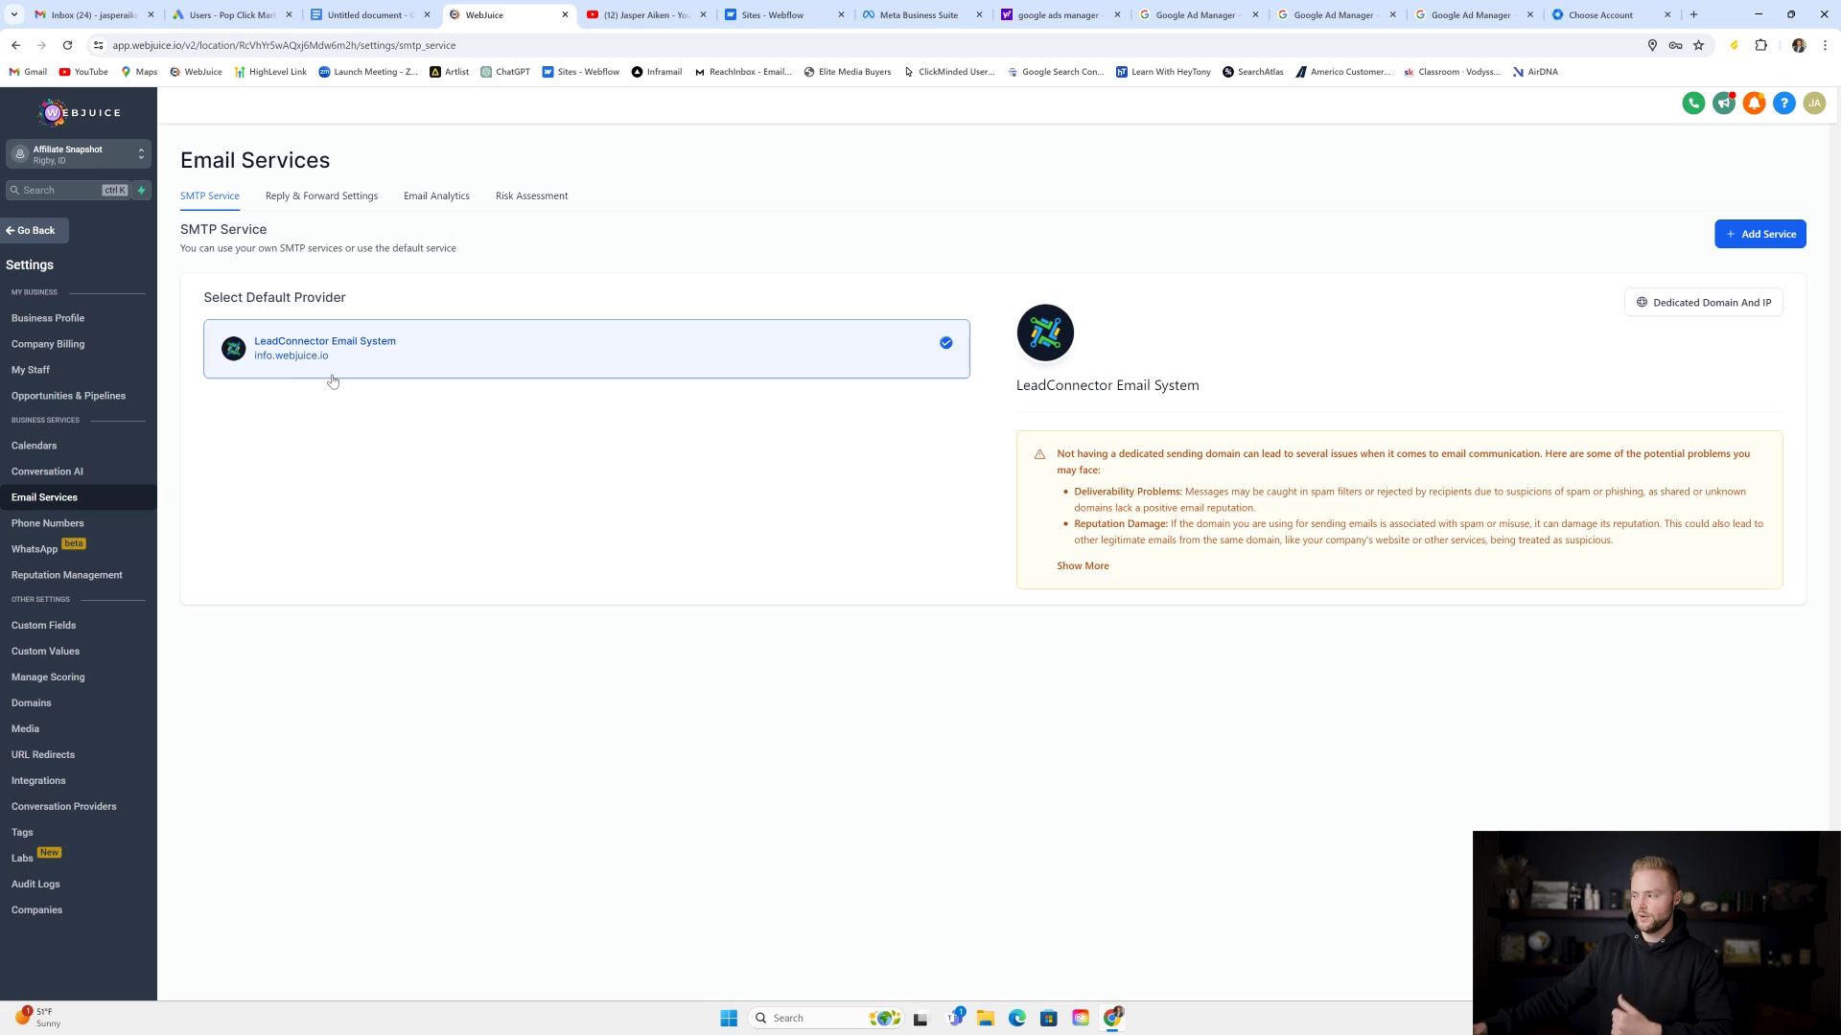
Step: Add info.clientswebsite.com as a dedicated sending domain in the email services and bring up its DNS records for manual setup
{"action": "left_click", "coordinate": [1698, 302]}
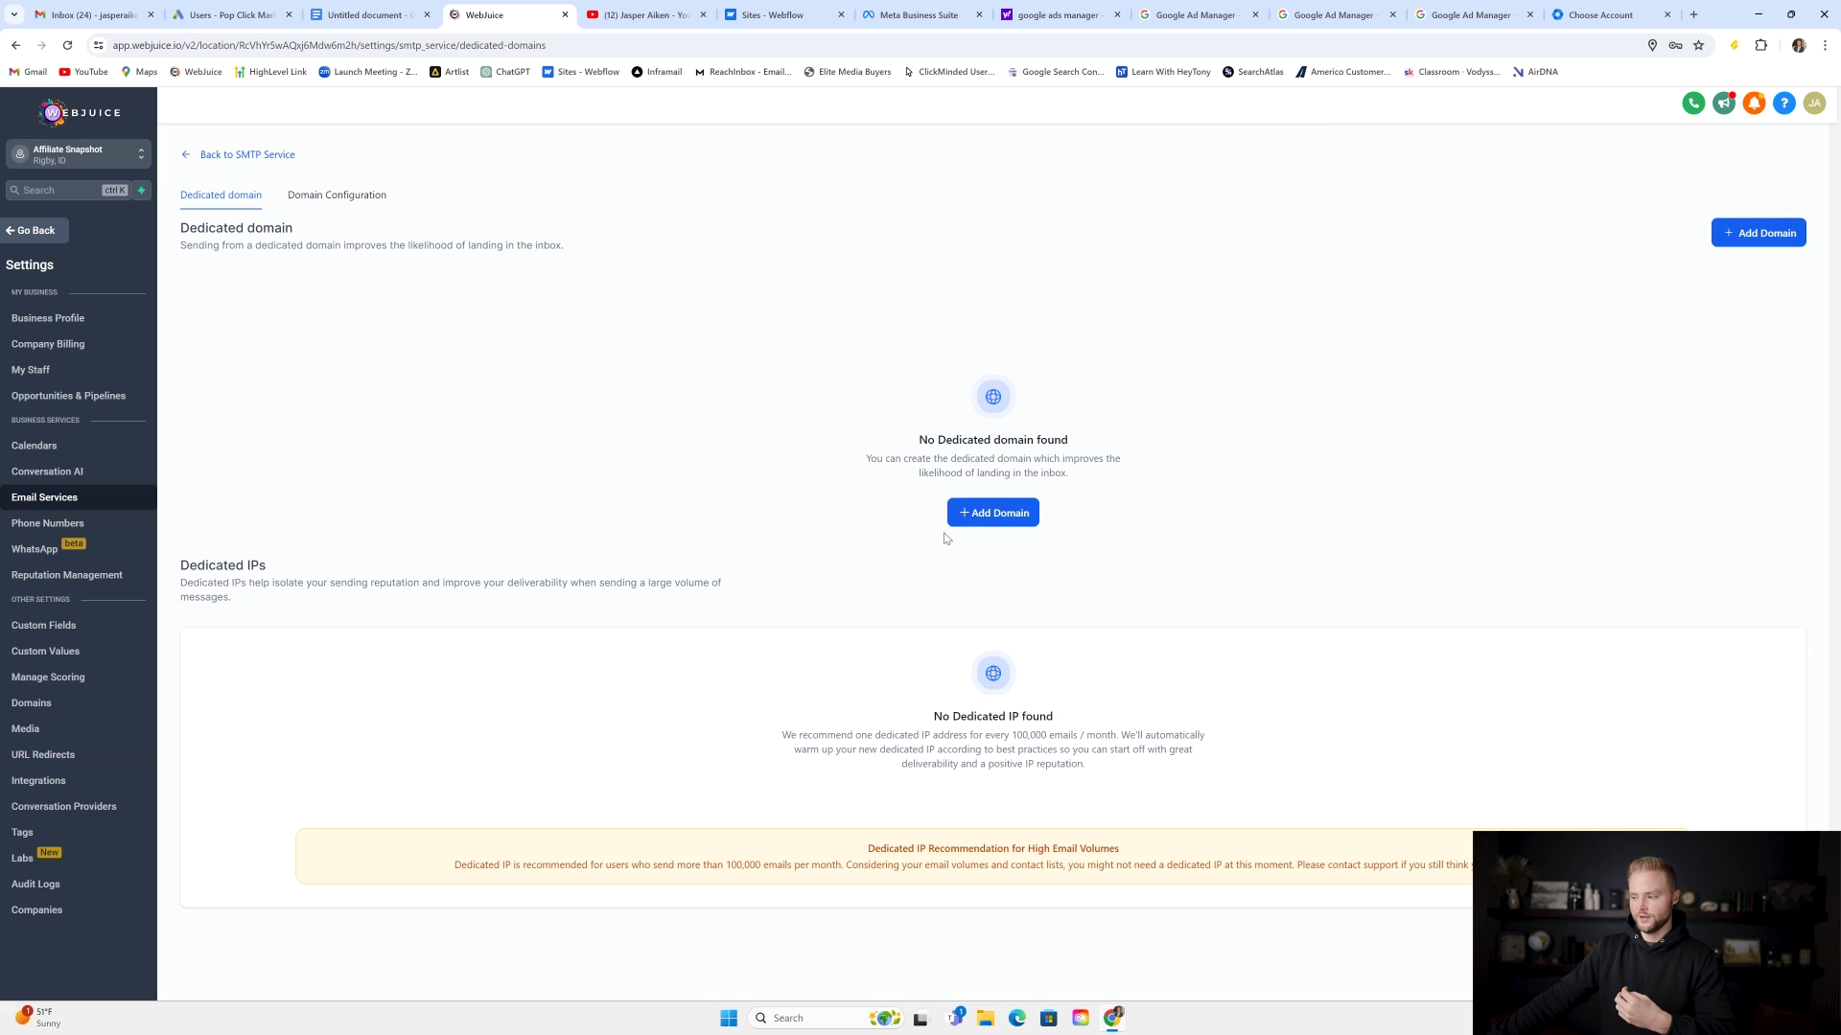
{"action": "left_click", "coordinate": [998, 516]}
{"action": "left_click", "coordinate": [389, 299]}
{"action": "type", "text": "info.clientswebsite.com"}
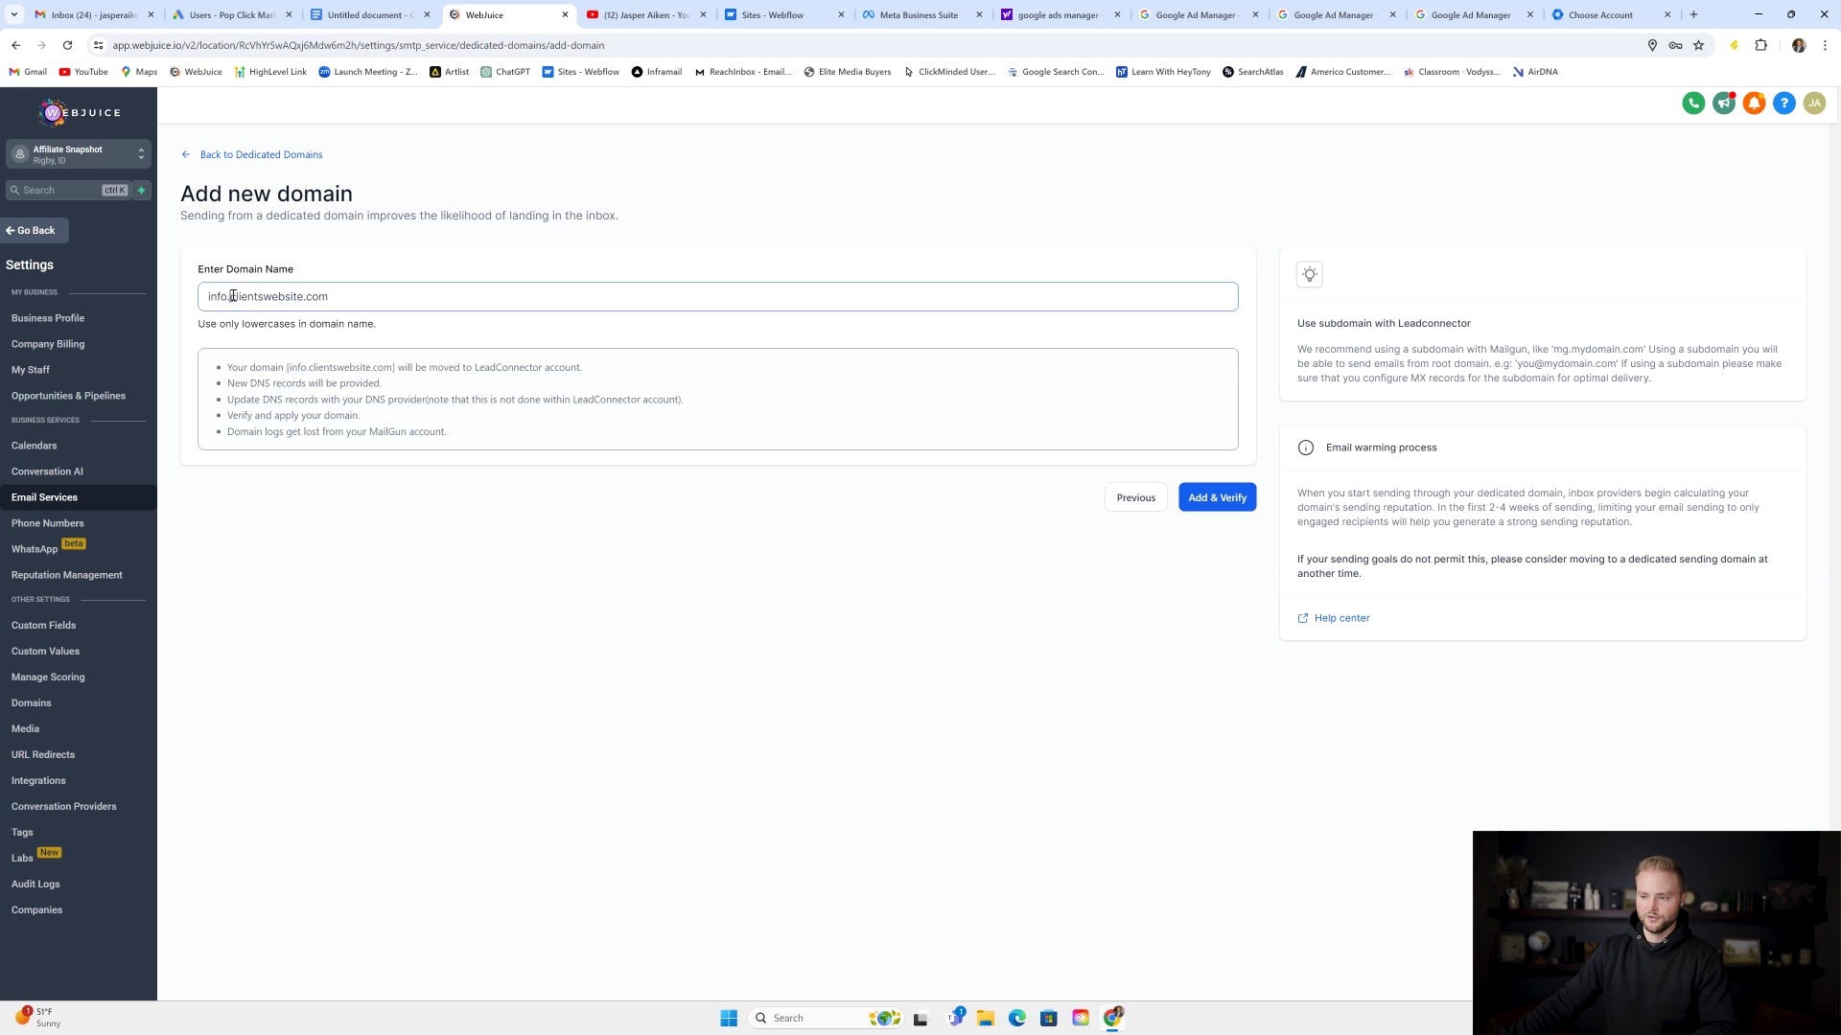
{"action": "left_click_drag", "start_coordinate": [233, 297], "coordinate": [335, 293]}
{"action": "left_click", "coordinate": [354, 252]}
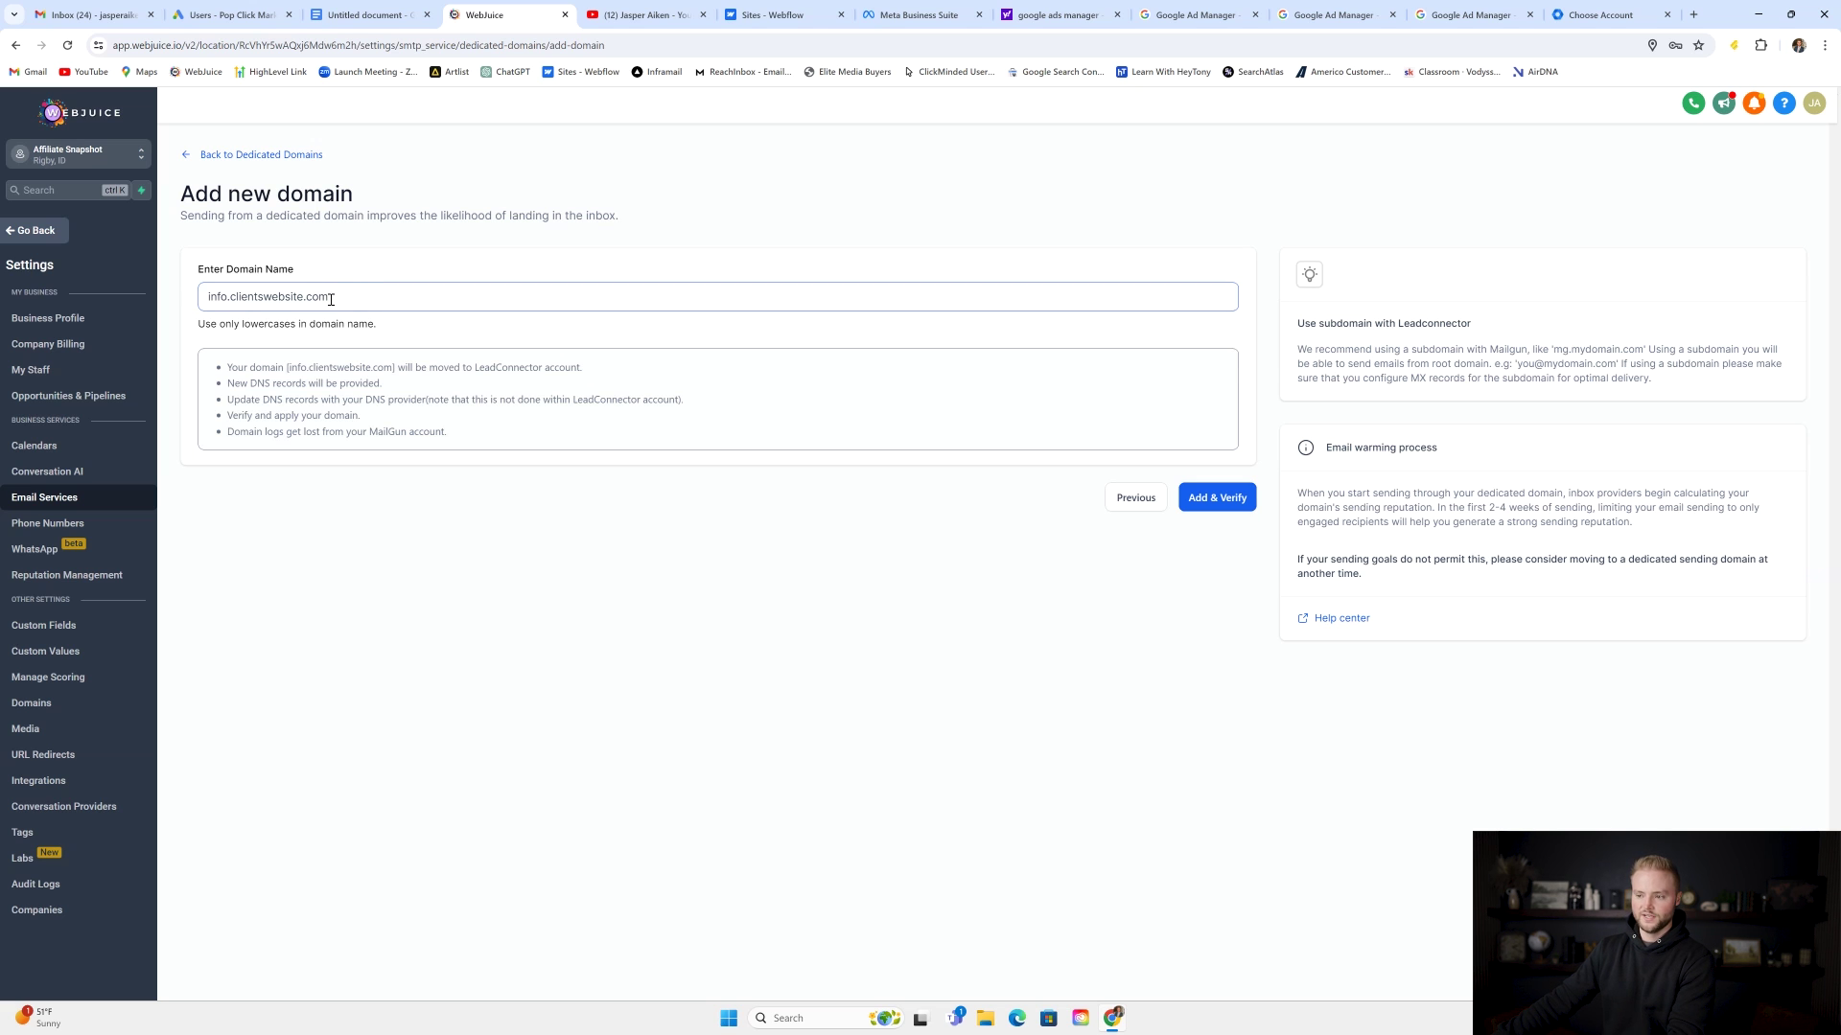
{"action": "left_click", "coordinate": [1231, 498]}
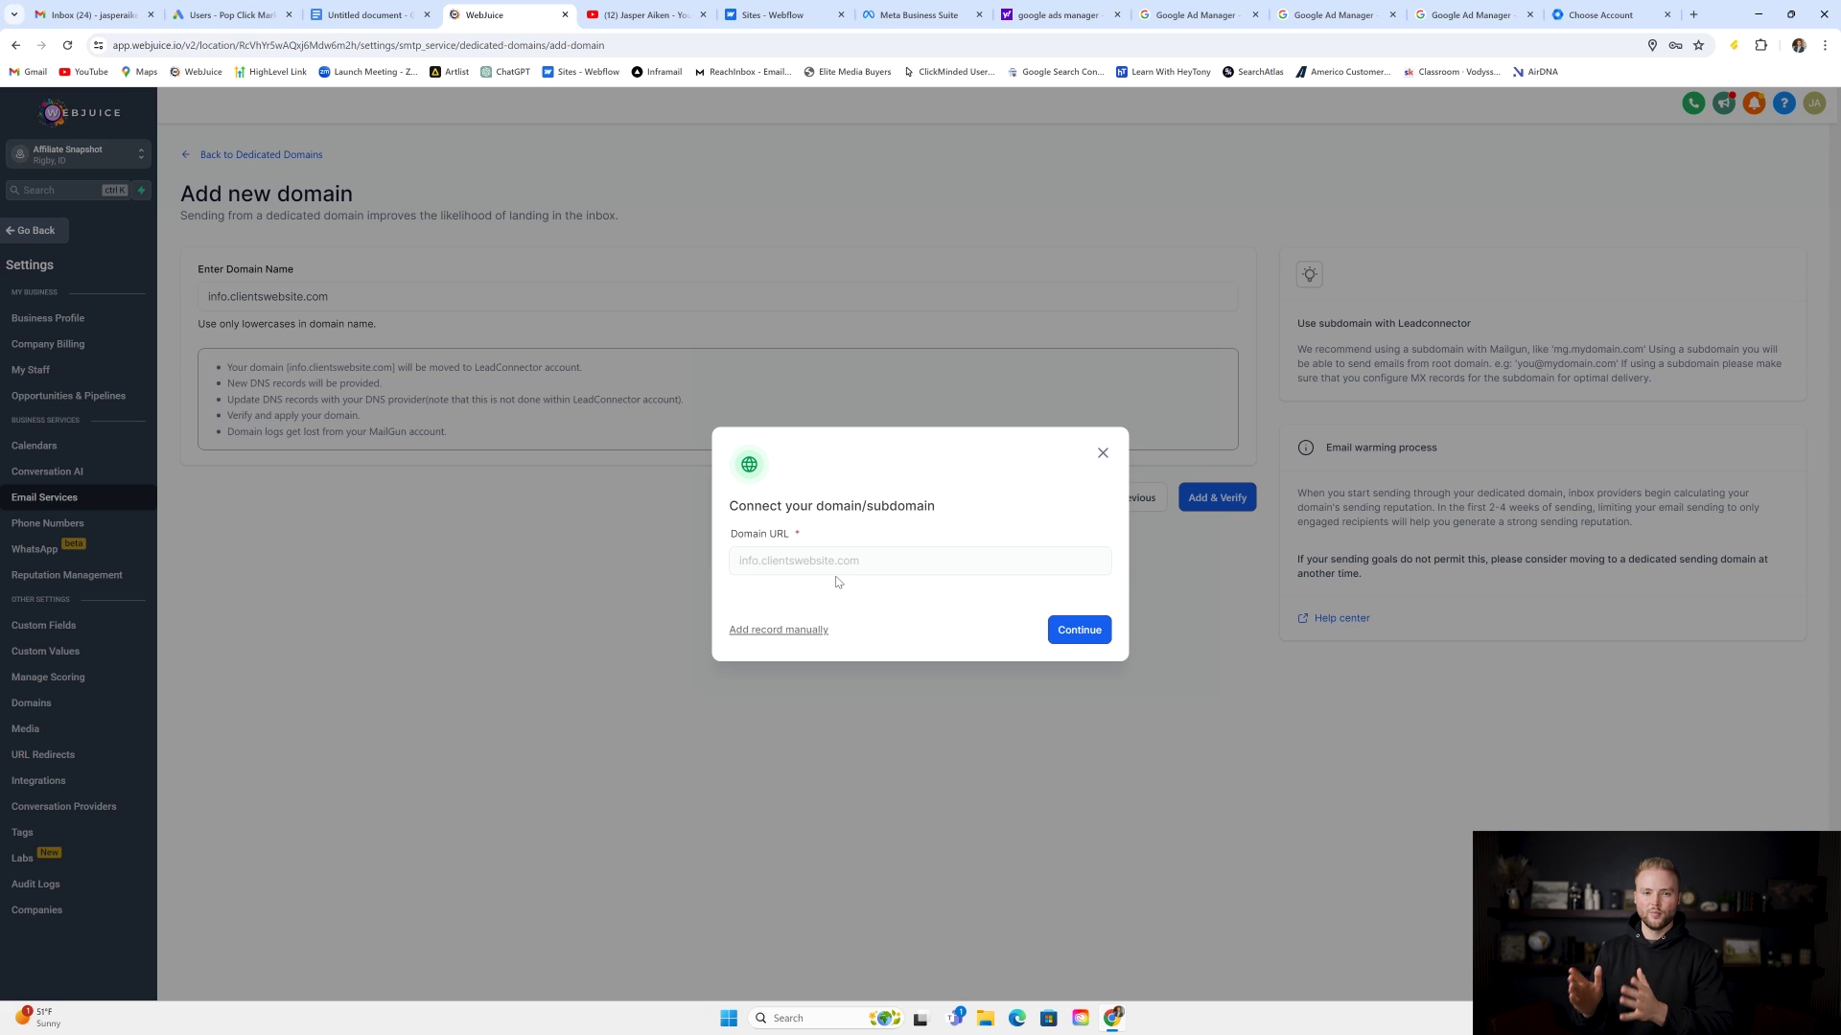
{"action": "left_click", "coordinate": [1070, 633]}
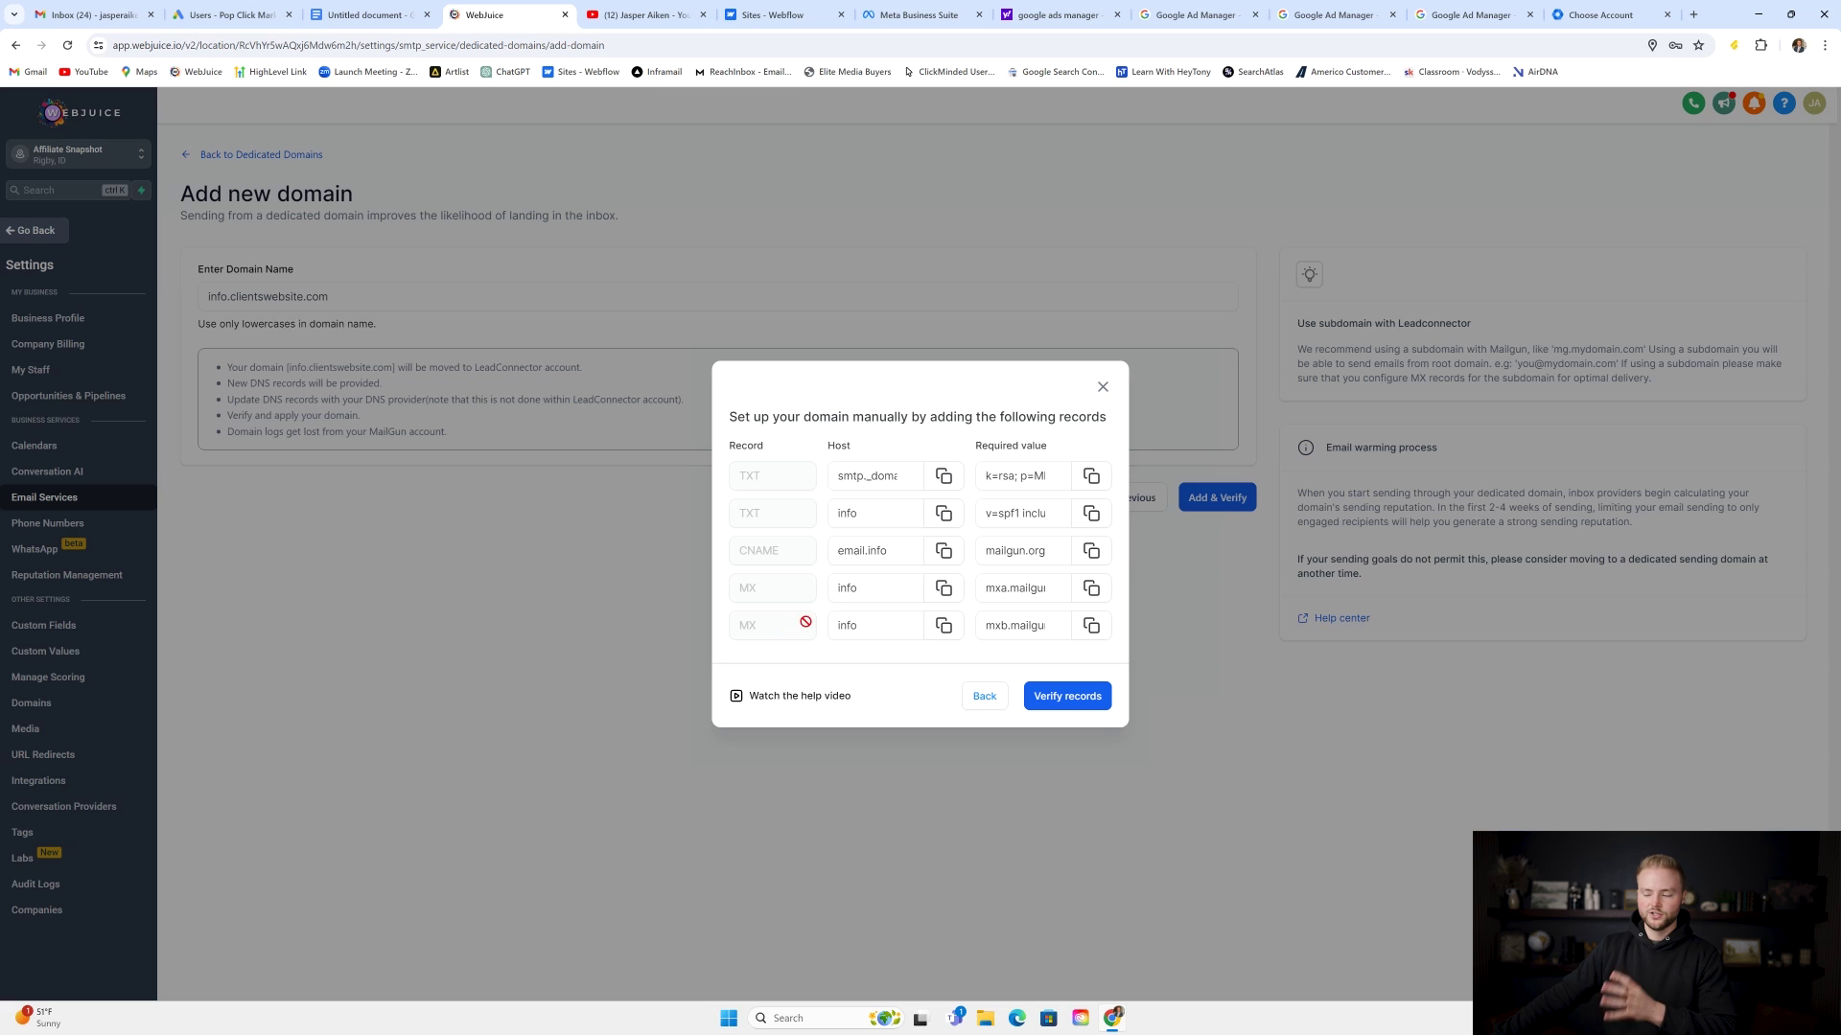